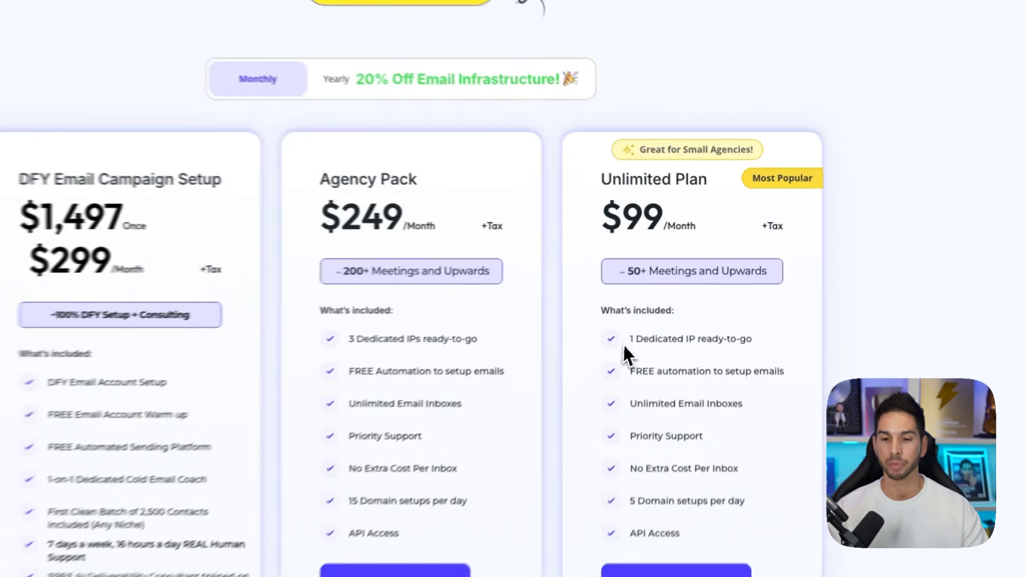
triple_click(668, 339)
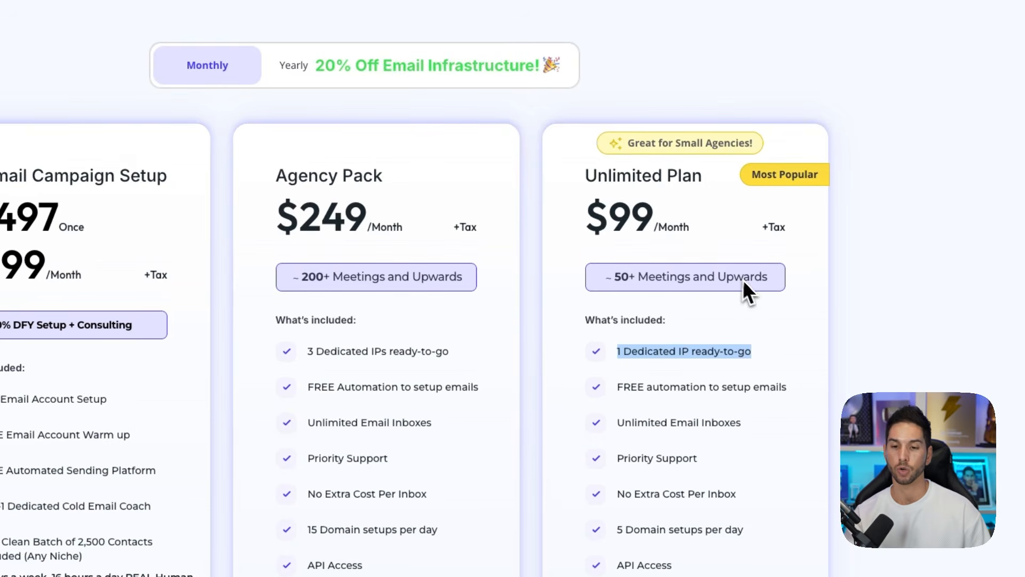
triple_click(661, 422)
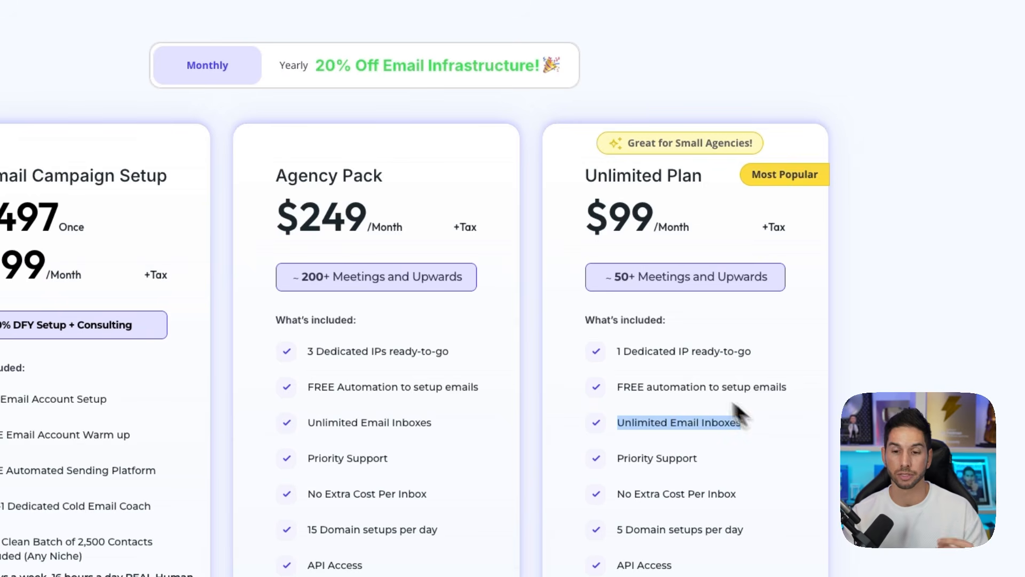
triple_click(667, 352)
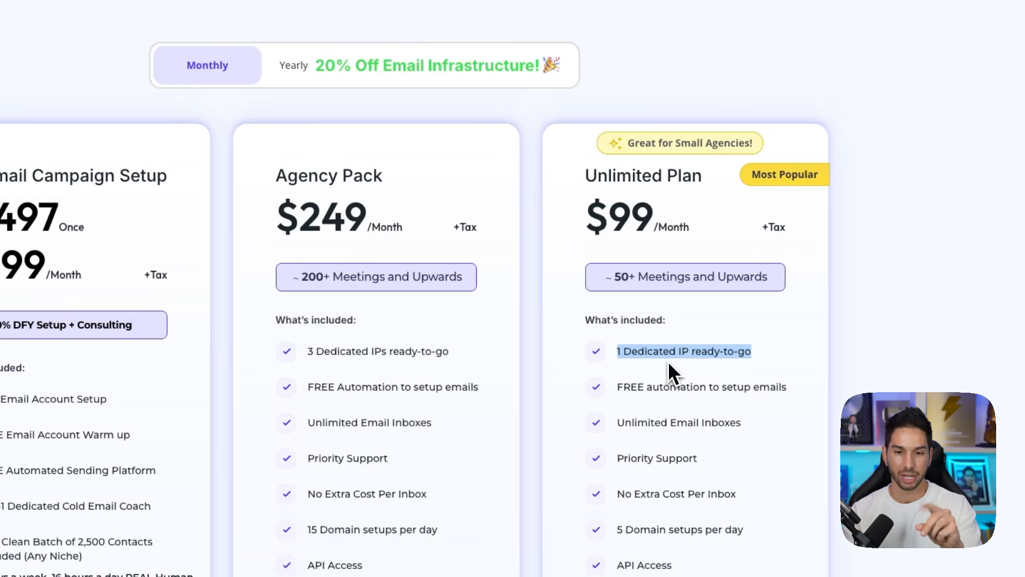
triple_click(339, 206)
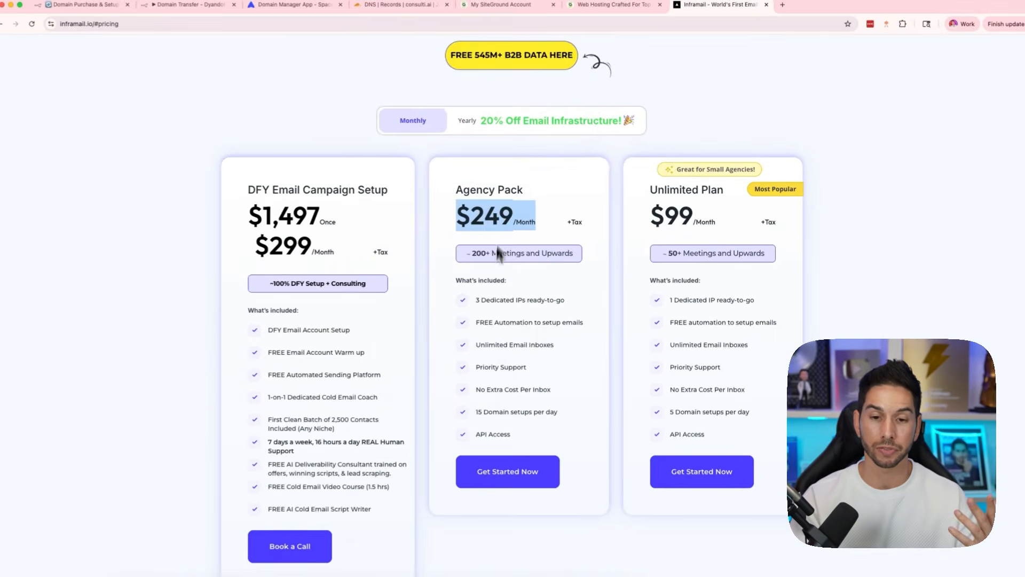
triple_click(463, 308)
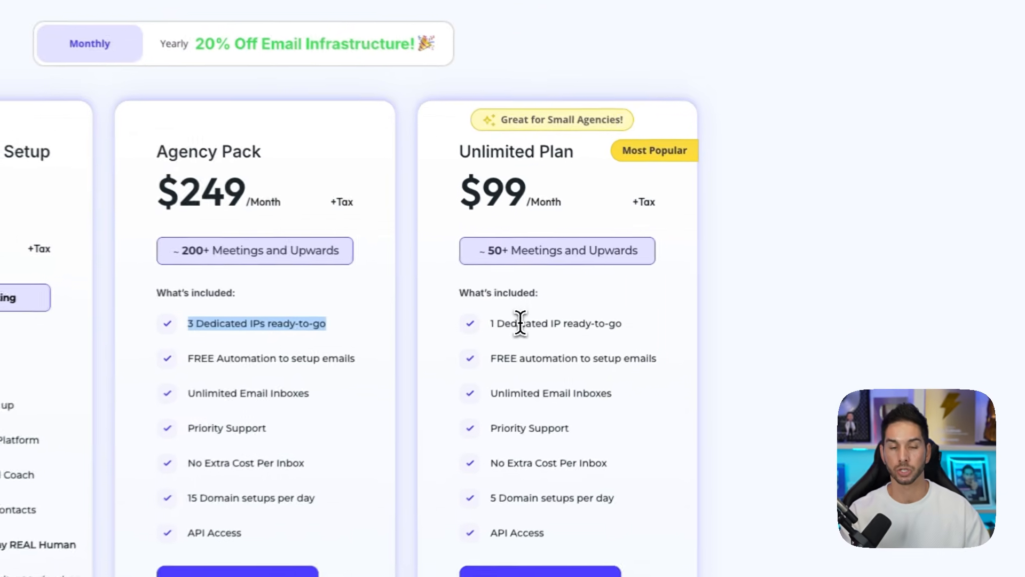
Review the $99/month Unlimited Plan's '1 Dedicated IP' feature, then go to Spaceship's Domain Manager.
click(605, 312)
triple_click(511, 325)
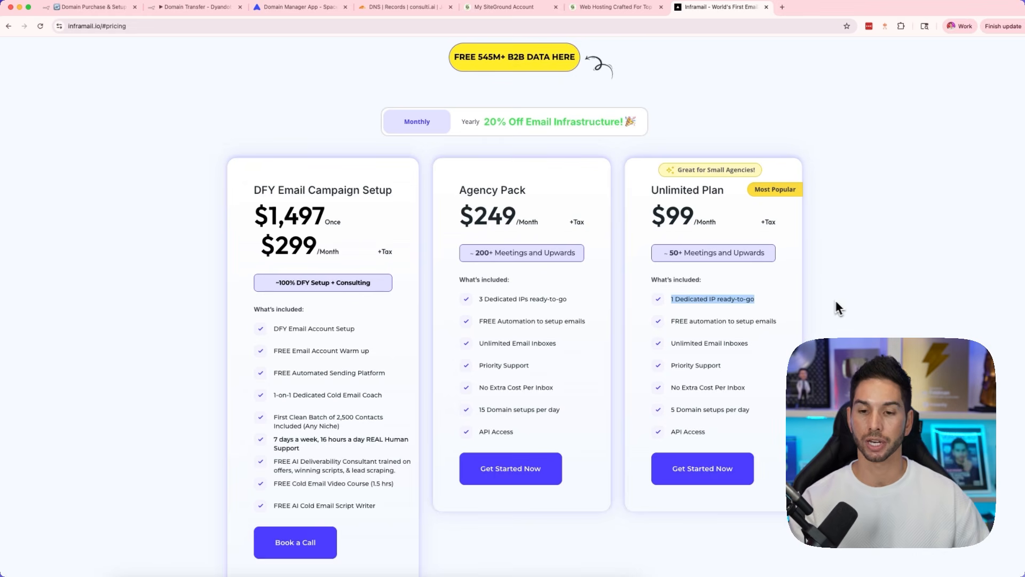
double_click(728, 301)
triple_click(728, 301)
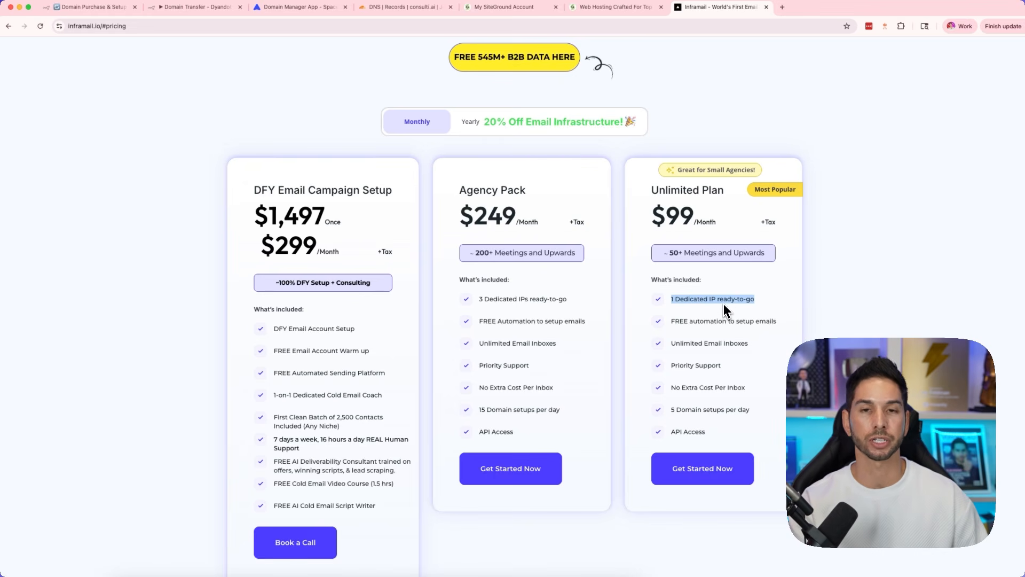
triple_click(693, 299)
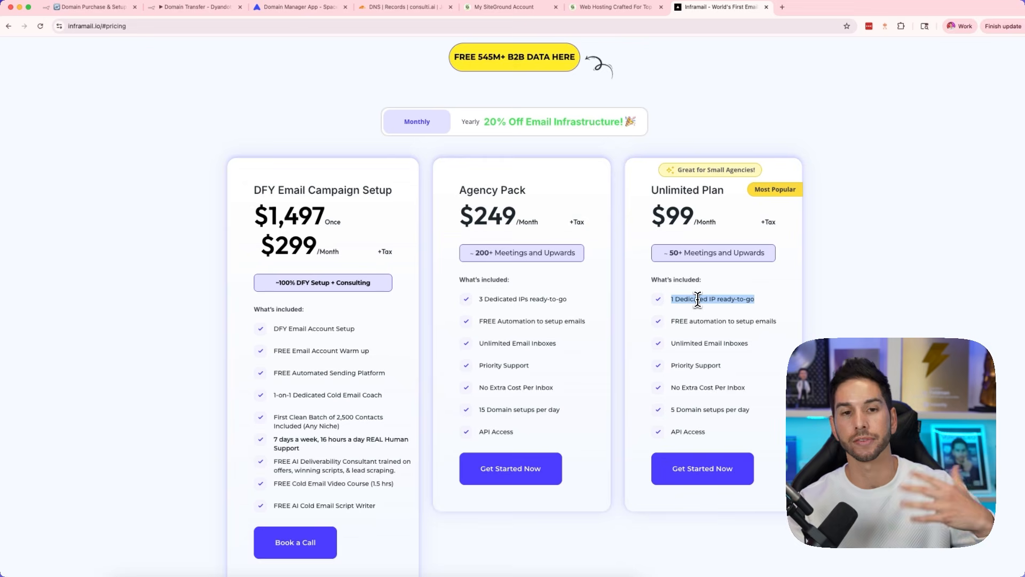
click(813, 308)
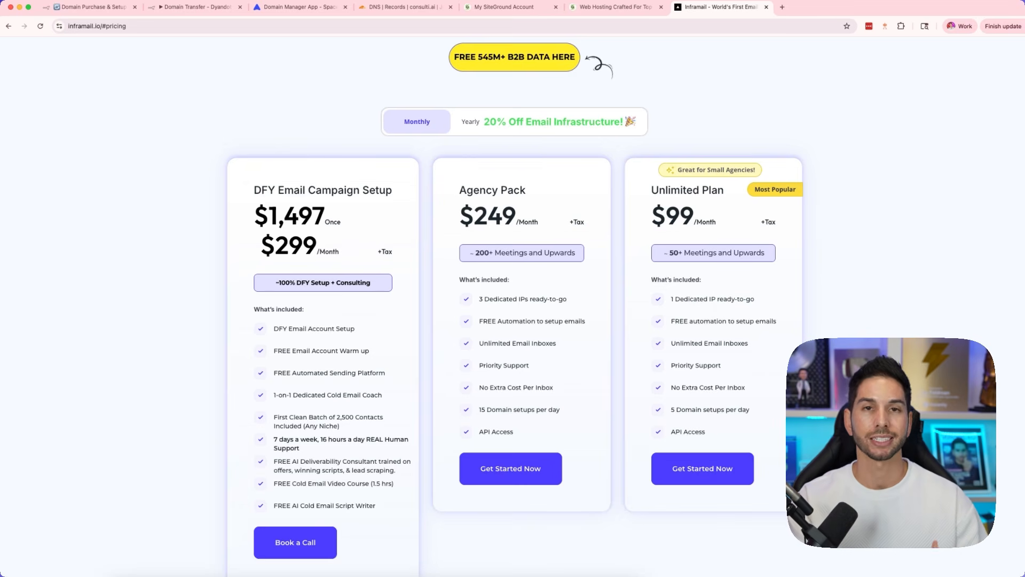
triple_click(692, 297)
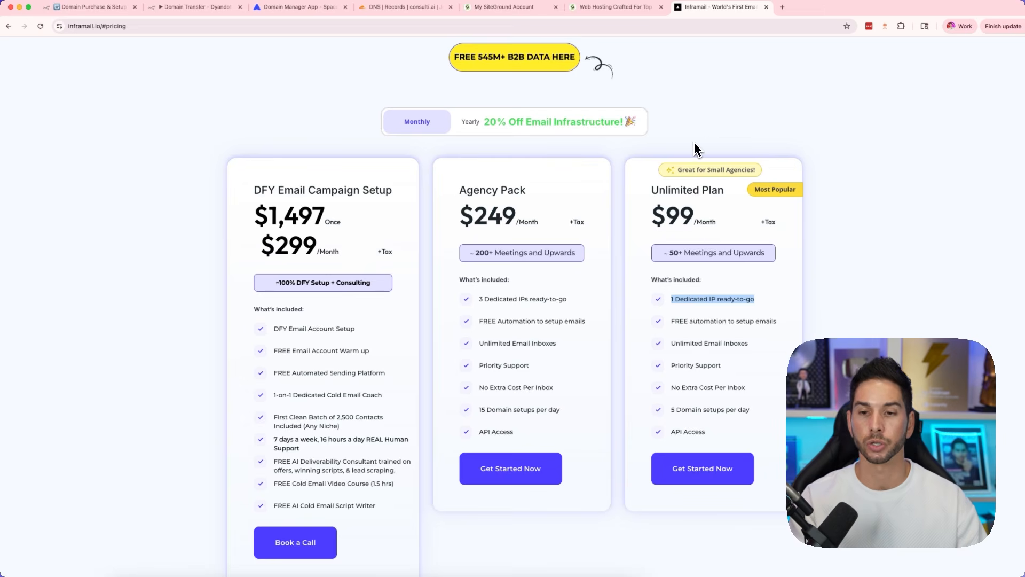
click(694, 144)
triple_click(705, 297)
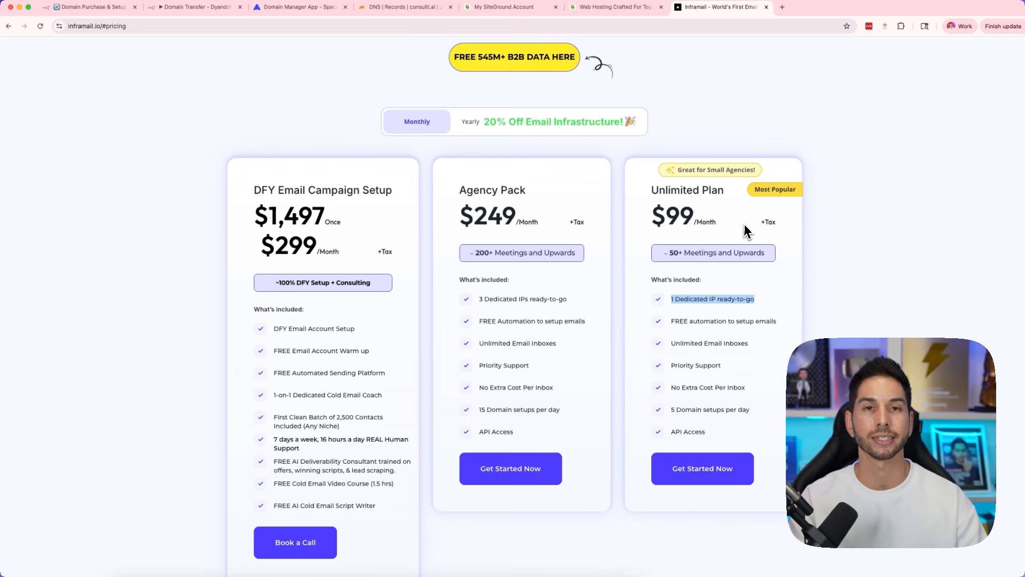
click(715, 118)
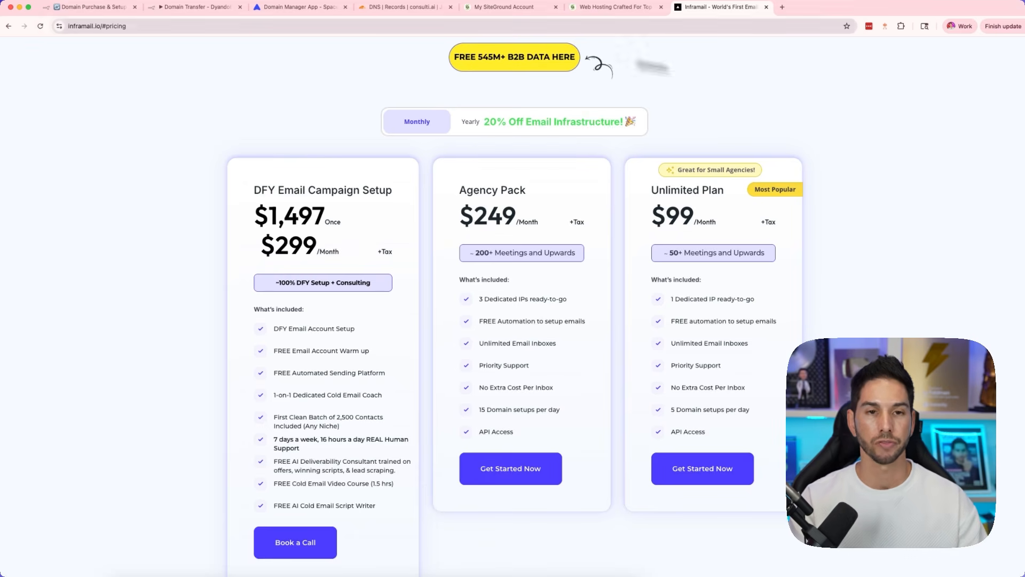
click(315, 7)
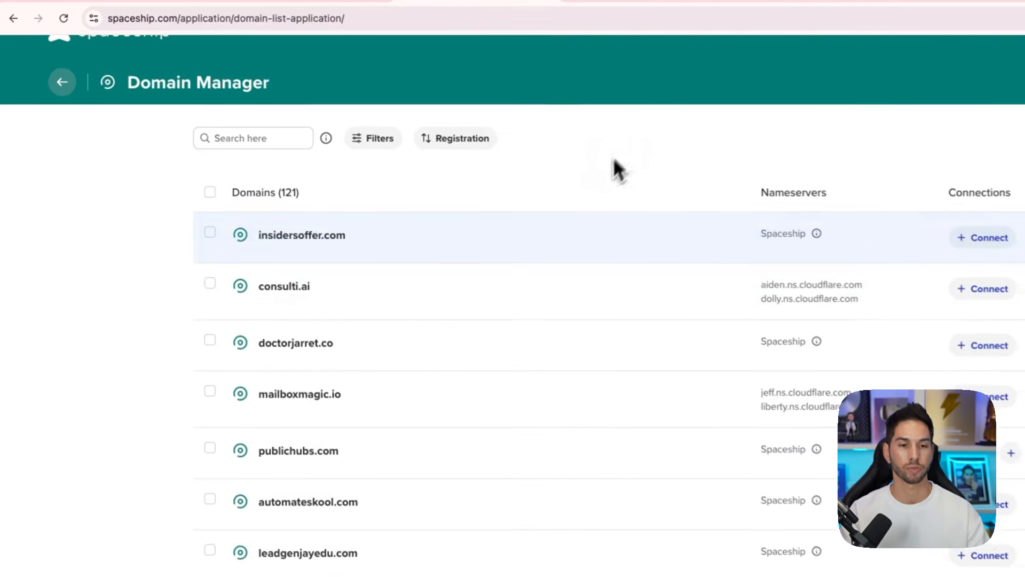
Select the insidersoffer.com domain name and open its details panel in Spaceship.
drag(258, 235, 375, 231)
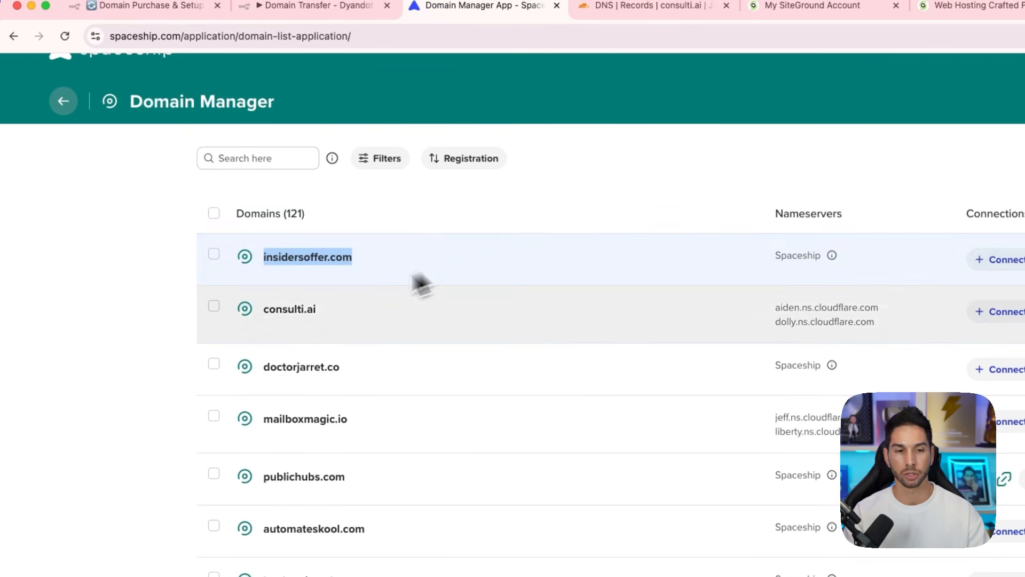
click(322, 265)
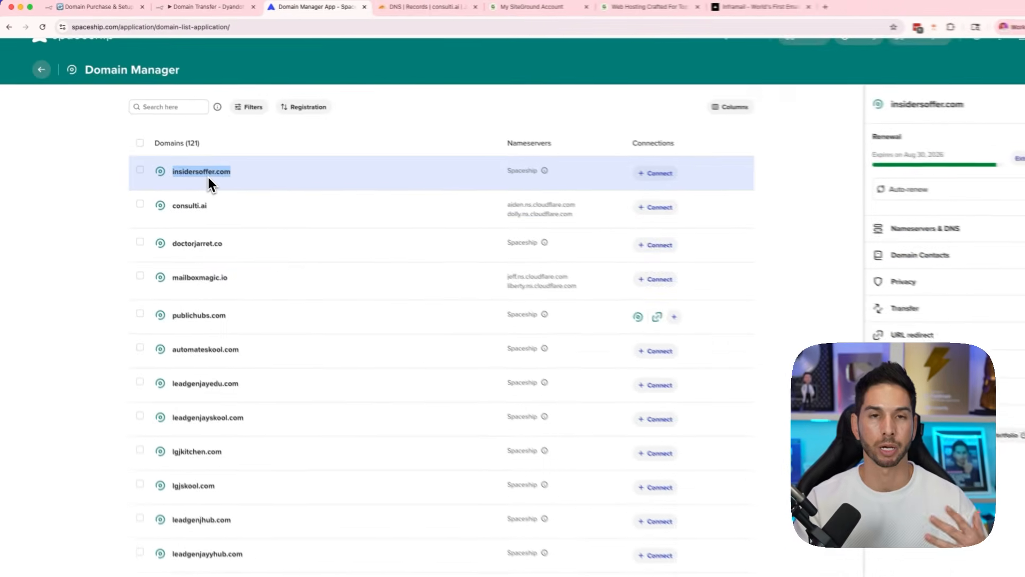
scroll(196, 168, up, 1)
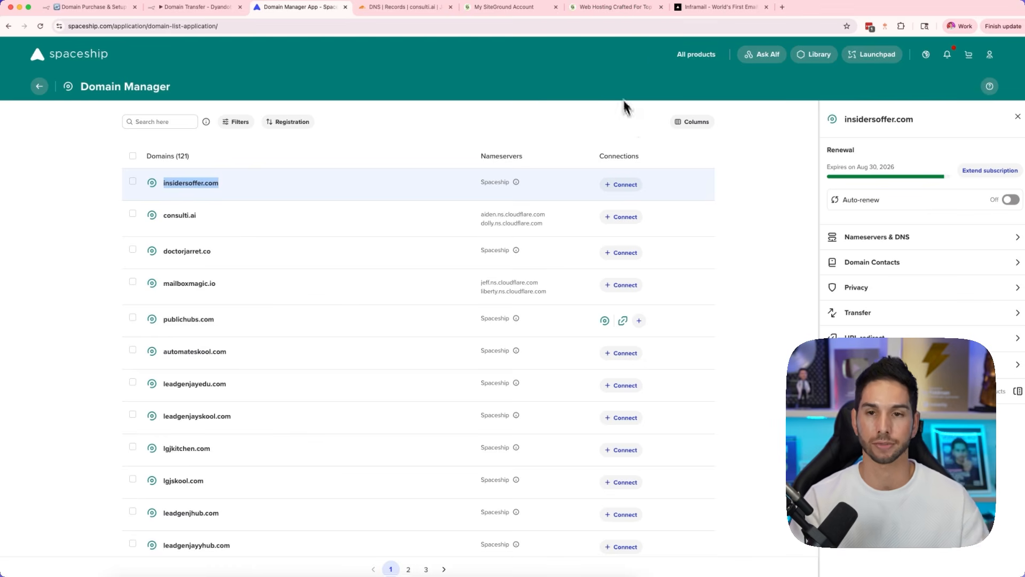
Switch to SiteGround's Web Hosting Plans page listing StartUp, GrowBig and GoGeek.
click(615, 7)
click(126, 26)
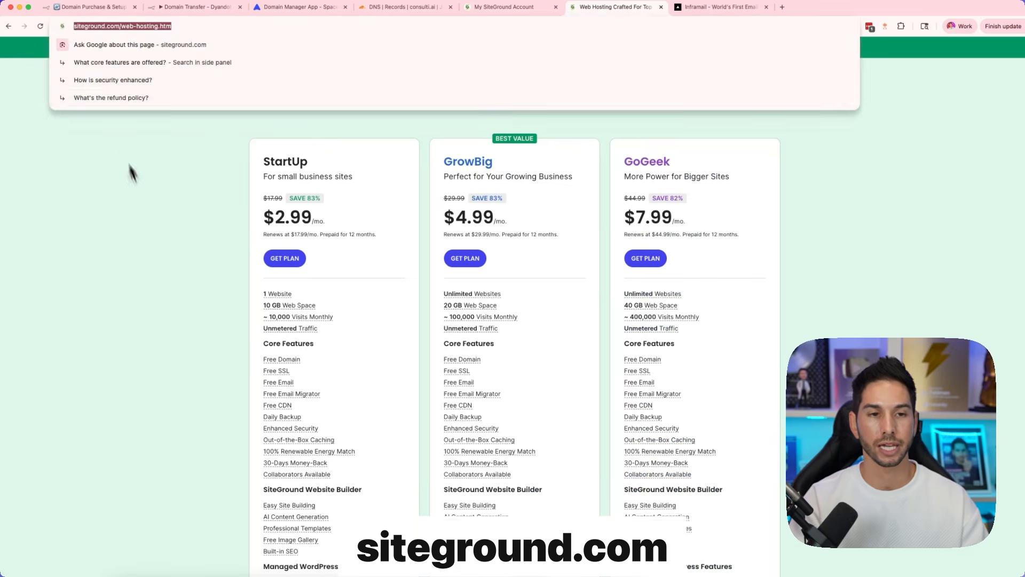
click(148, 210)
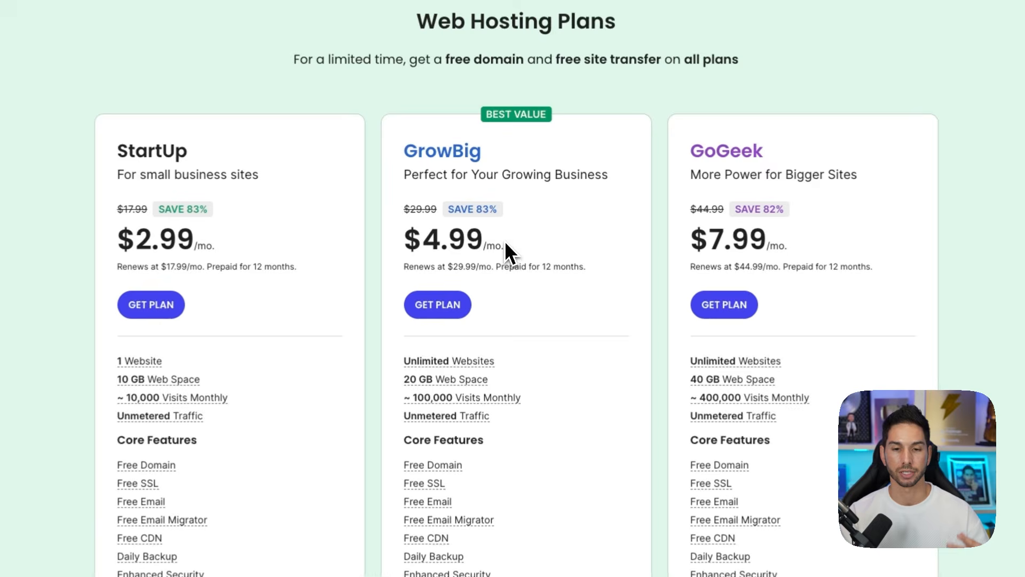
Highlight GrowBig's $4.99 price and name, then jump to the web hosting pricing plans.
drag(507, 220, 451, 220)
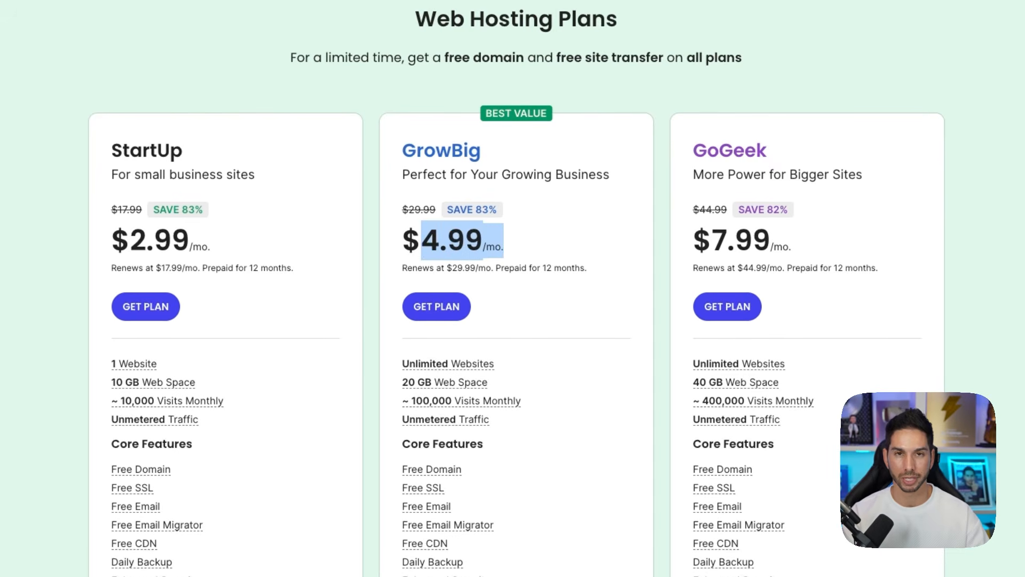
click(416, 242)
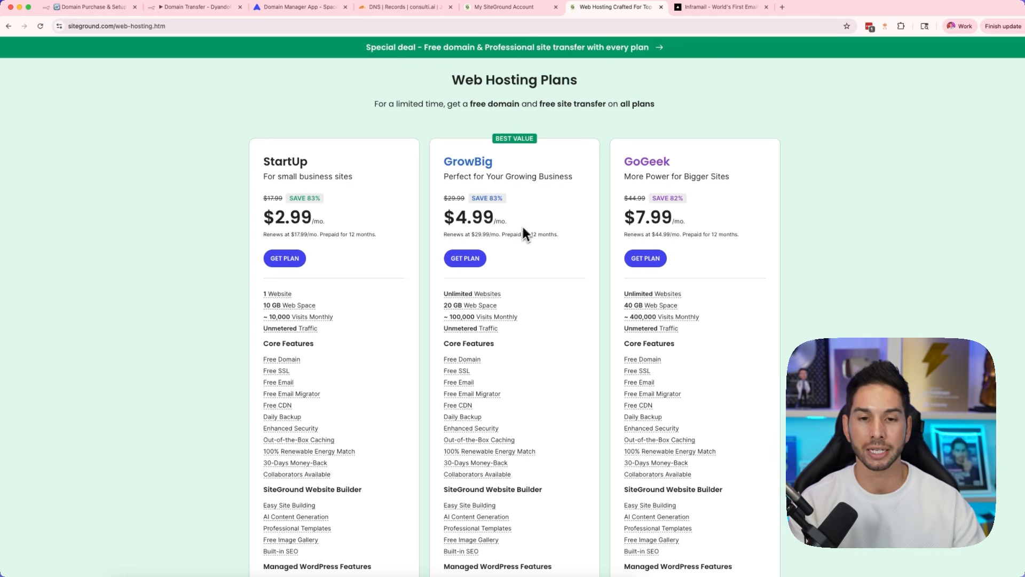
drag(518, 169, 437, 168)
scroll(309, 267, up, 10)
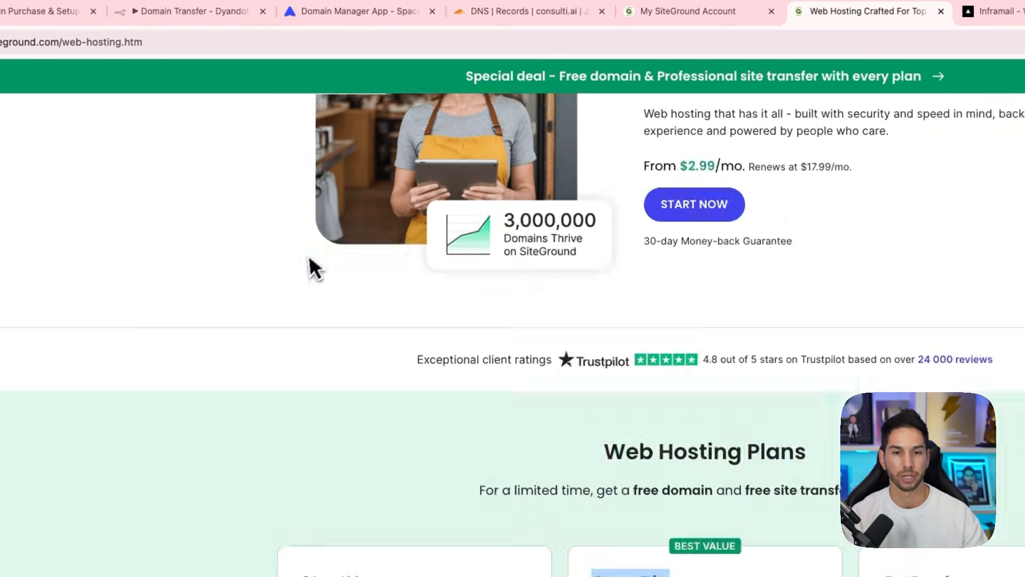
mouse_move(448, 142)
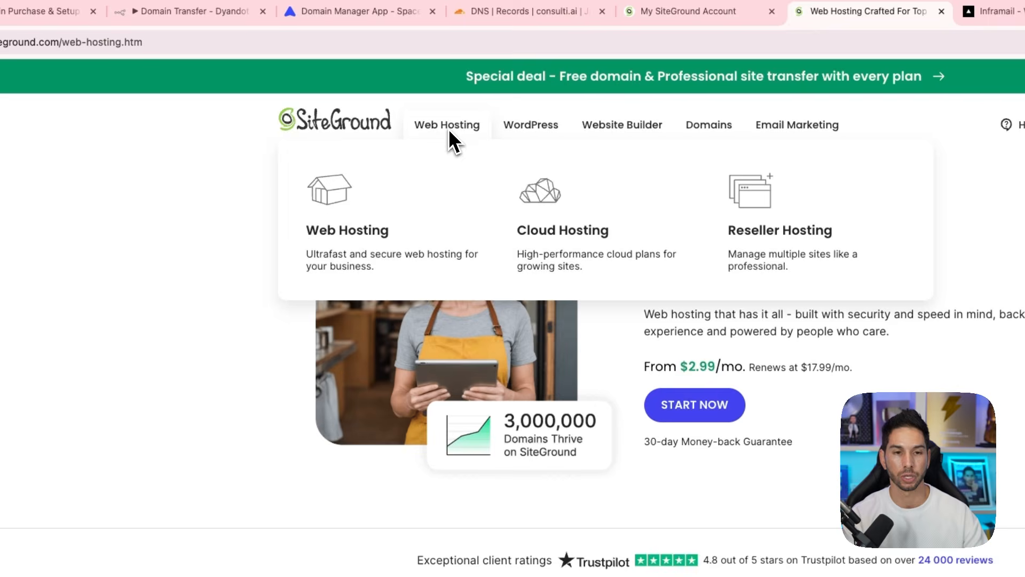
click(359, 207)
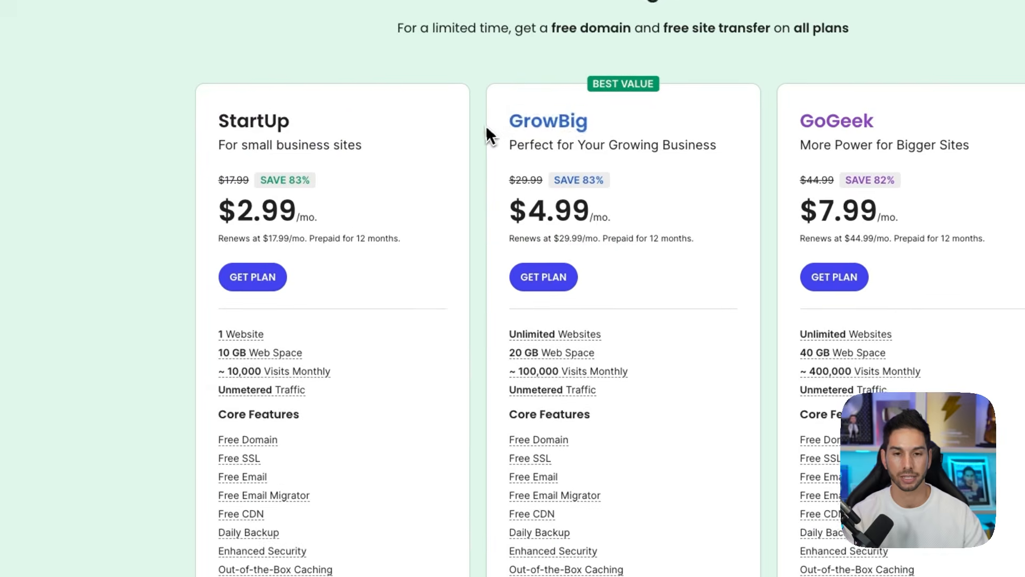
Compare GrowBig's features, highlighting Unlimited Websites and ~100,000 Visits Monthly.
drag(587, 119, 483, 120)
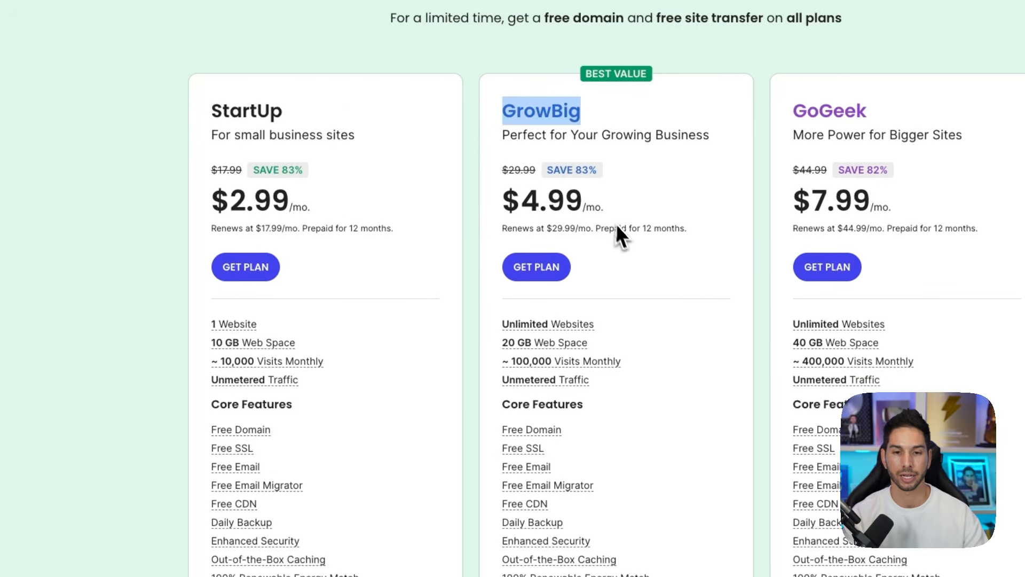
drag(626, 322, 478, 318)
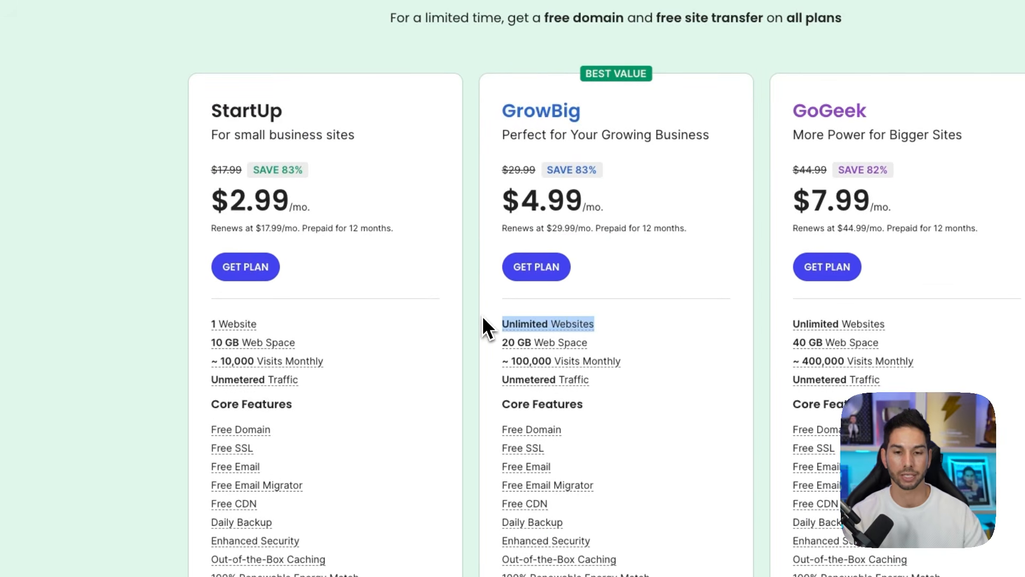
scroll(482, 324, down, 1)
drag(552, 424, 475, 428)
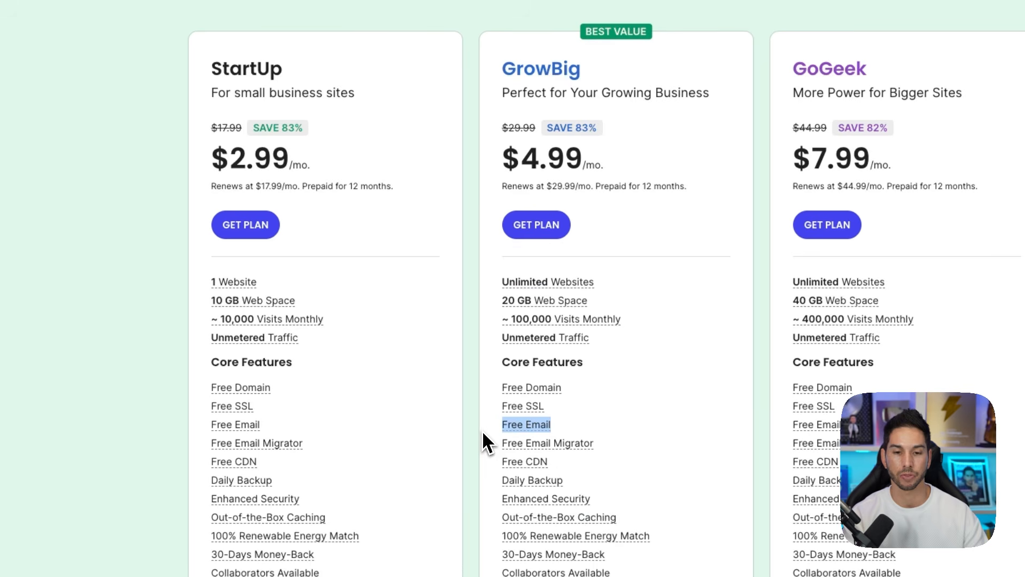
drag(618, 297, 458, 295)
click(80, 223)
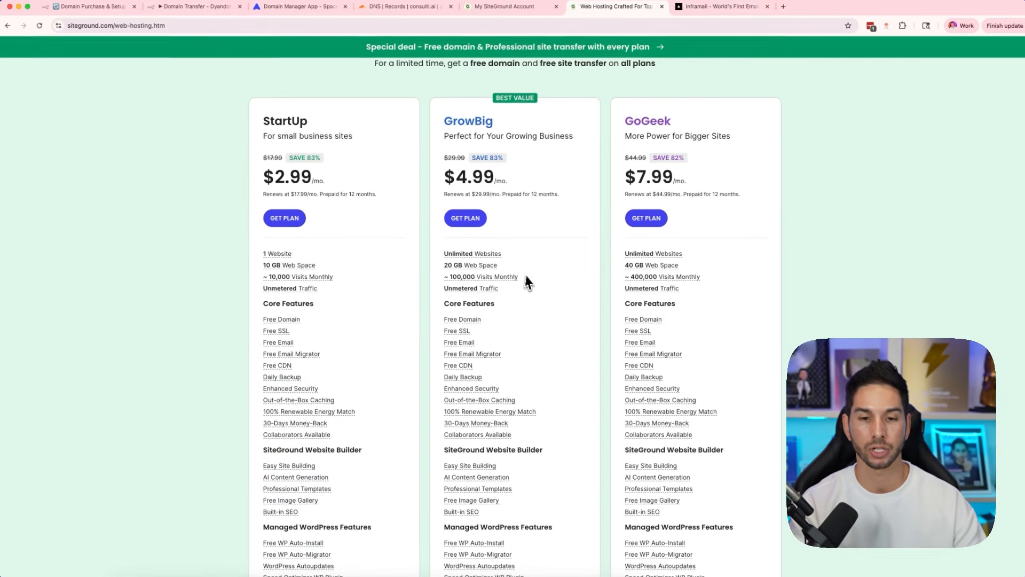
drag(630, 320, 542, 319)
drag(473, 275, 432, 277)
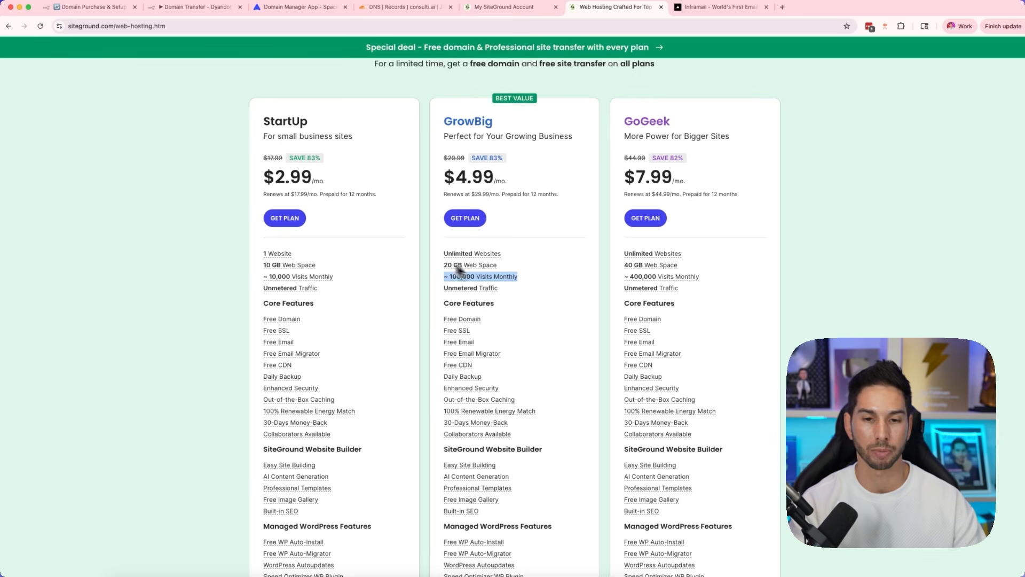
mouse_move(476, 283)
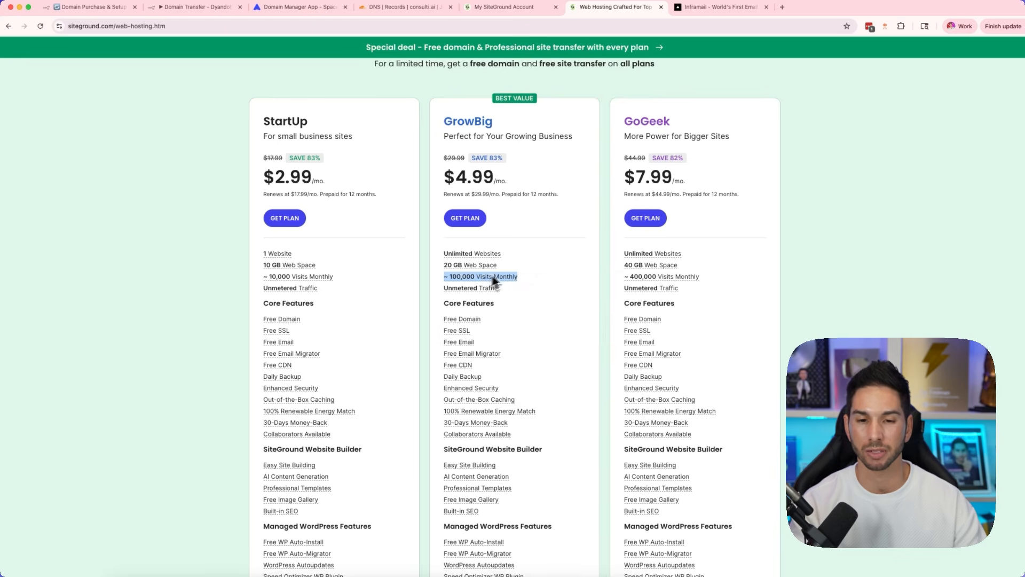
Highlight the GoGeek plan, then return to the My SiteGround Account home page.
scroll(521, 267, down, 1)
drag(680, 91, 617, 98)
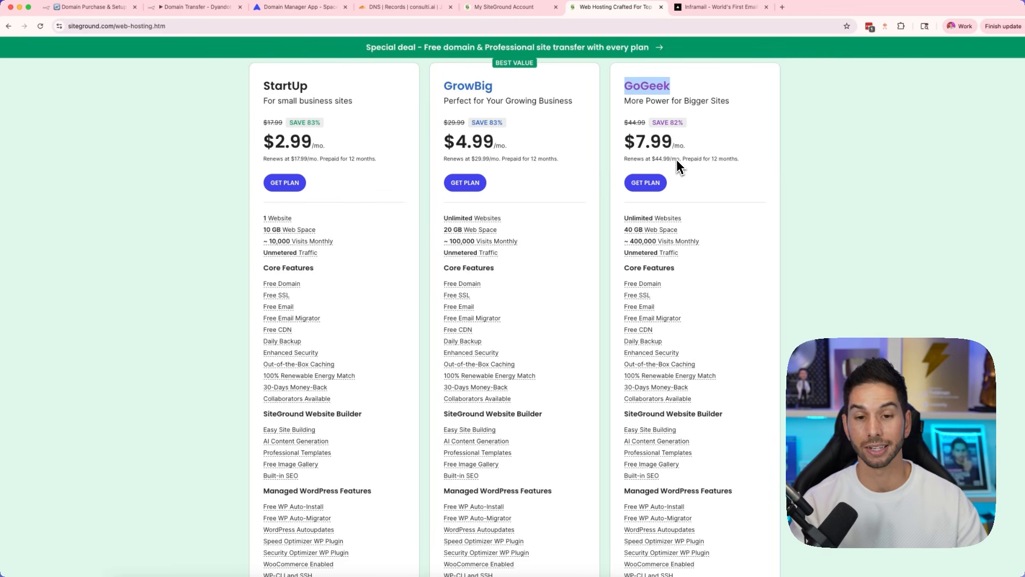
scroll(595, 190, up, 3)
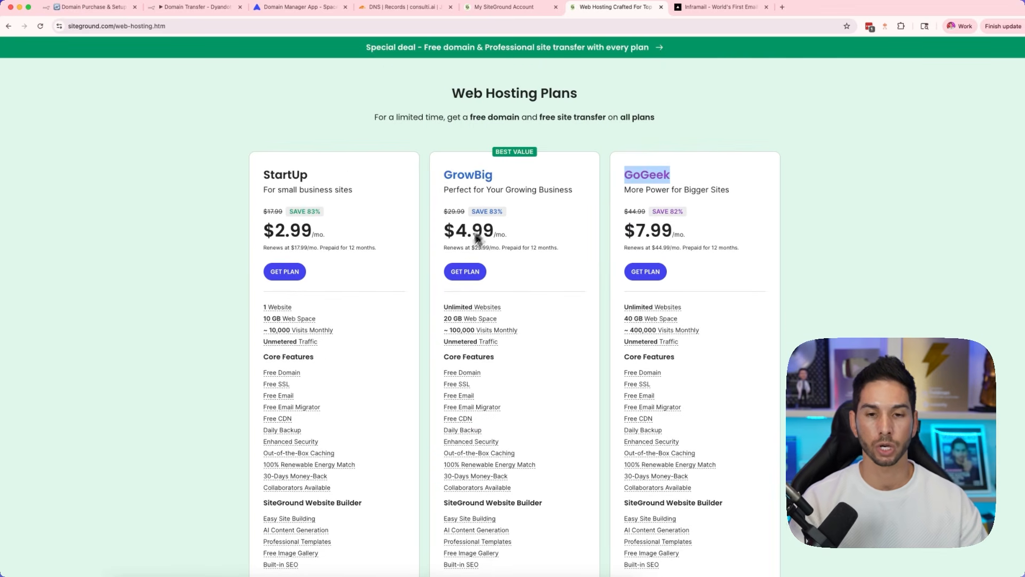
click(503, 7)
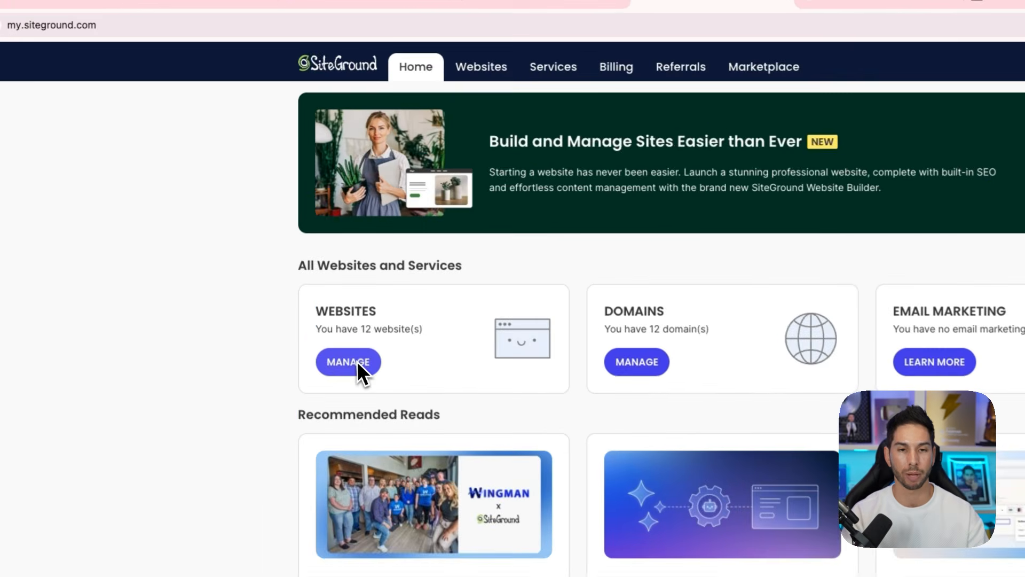
From the Websites list, start a new website to reach the Choose Domain step.
click(493, 75)
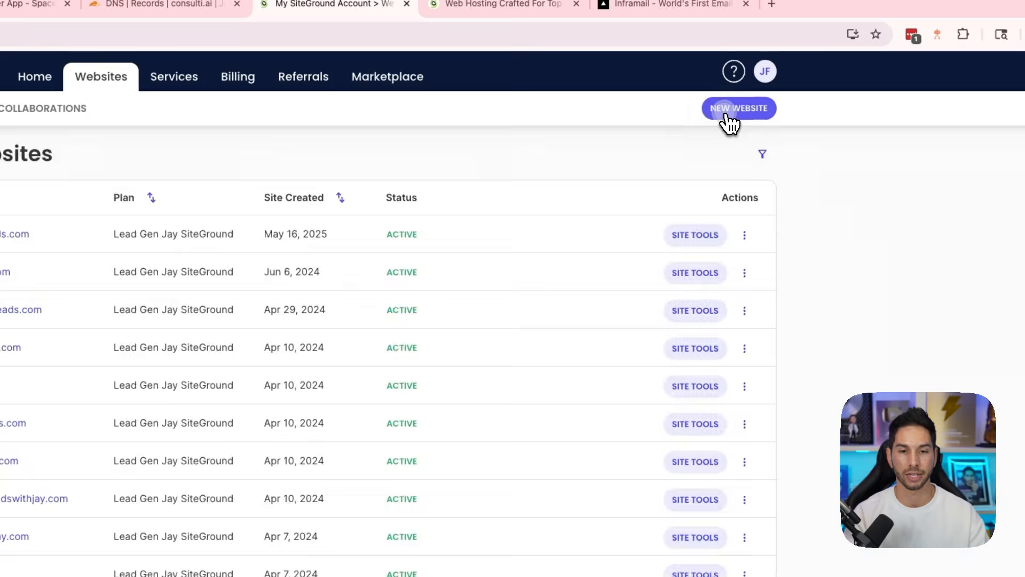
click(955, 28)
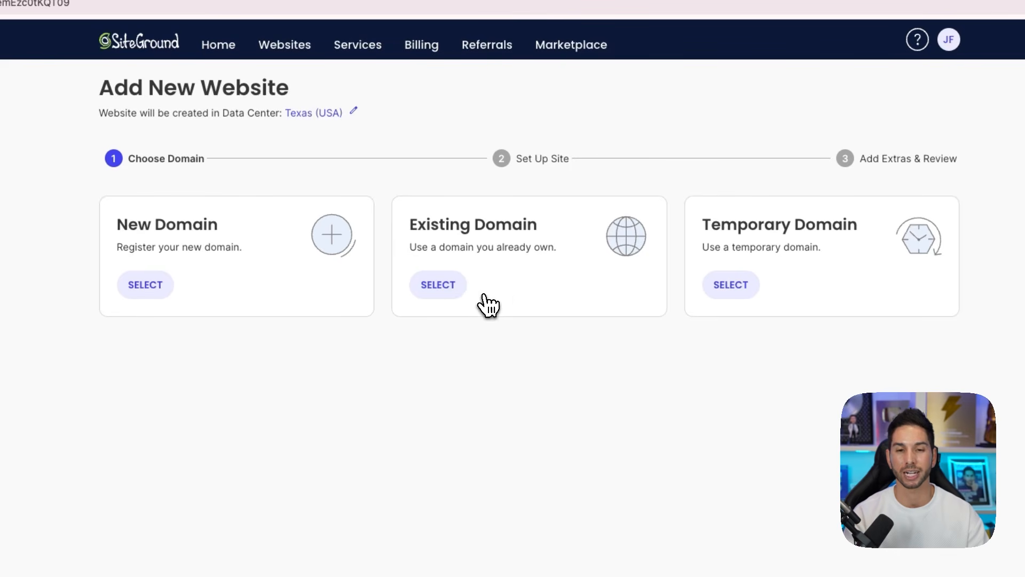
Add existing domain insidersoffer.com, copied from Spaceship, as a blank site without an app.
click(438, 287)
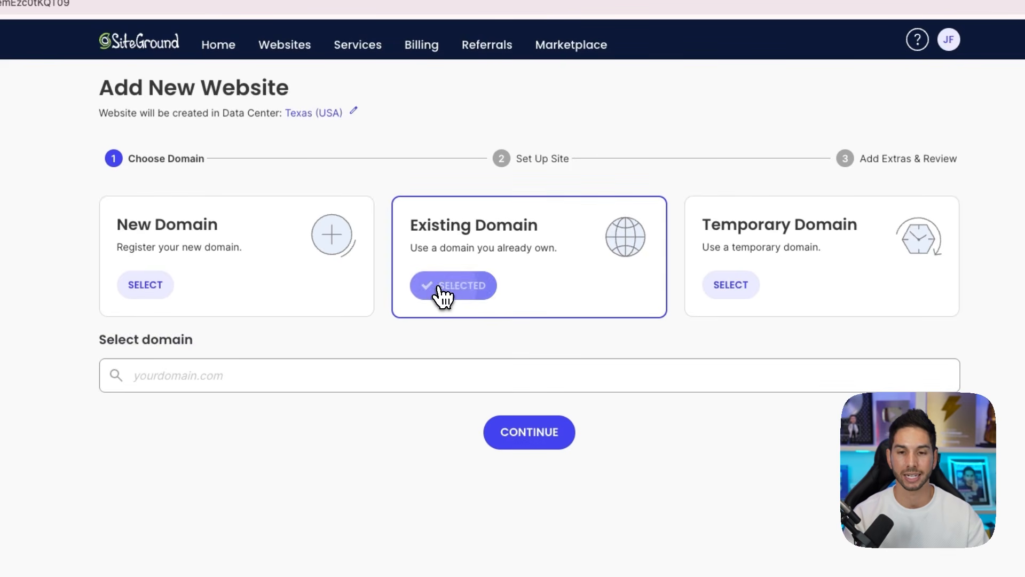
click(238, 378)
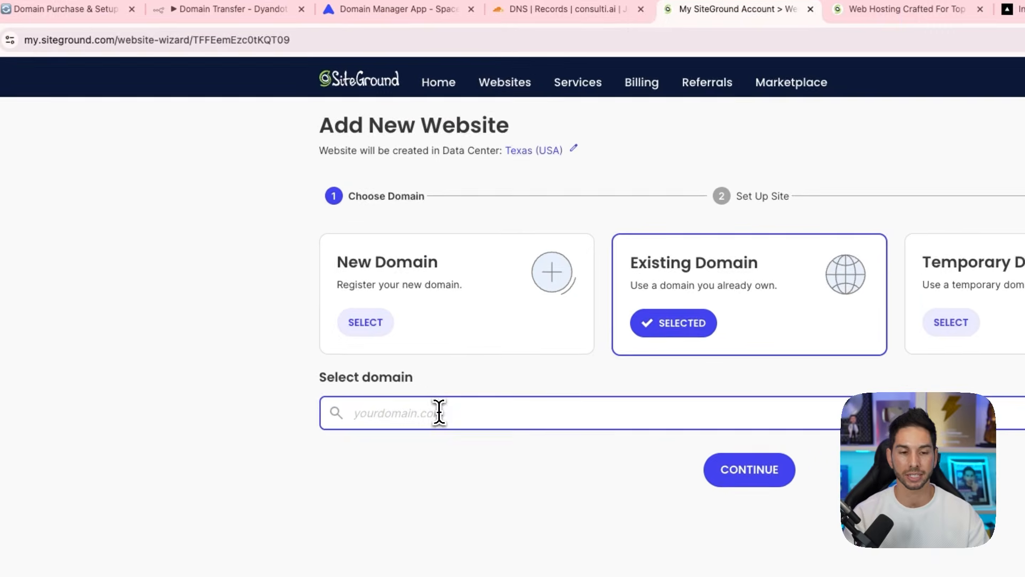
click(373, 9)
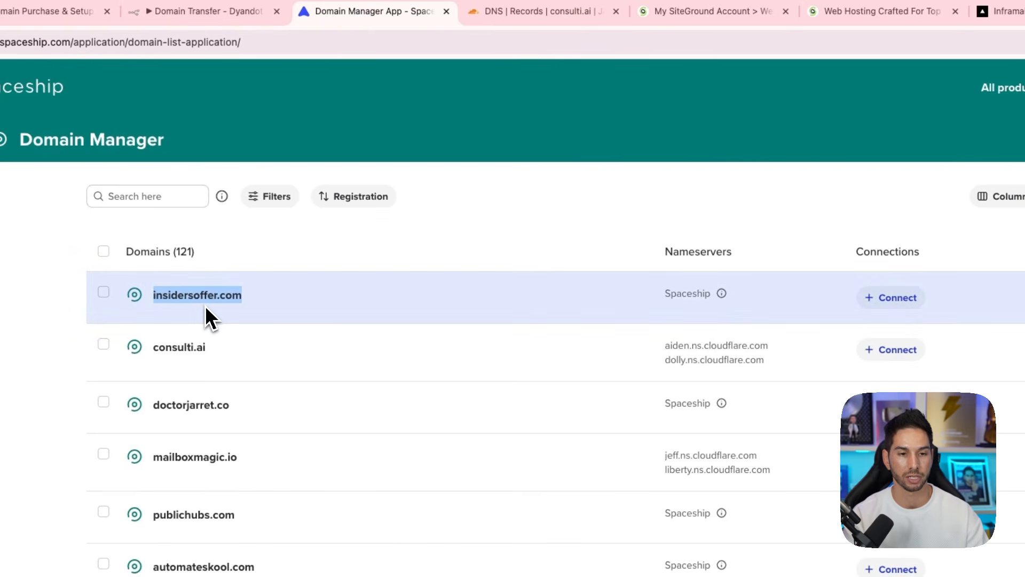
click(710, 14)
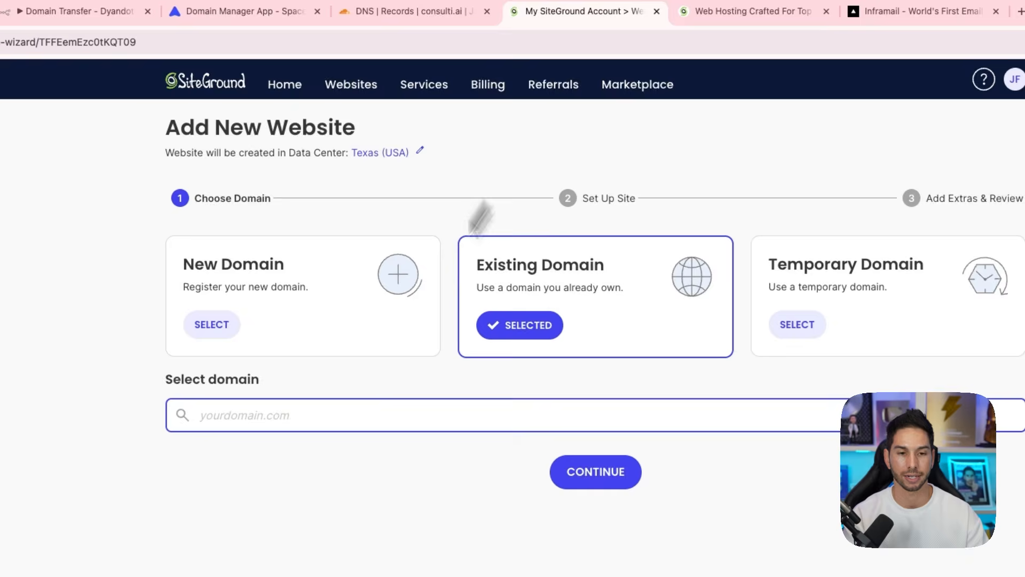
text(insidersoffer.com)
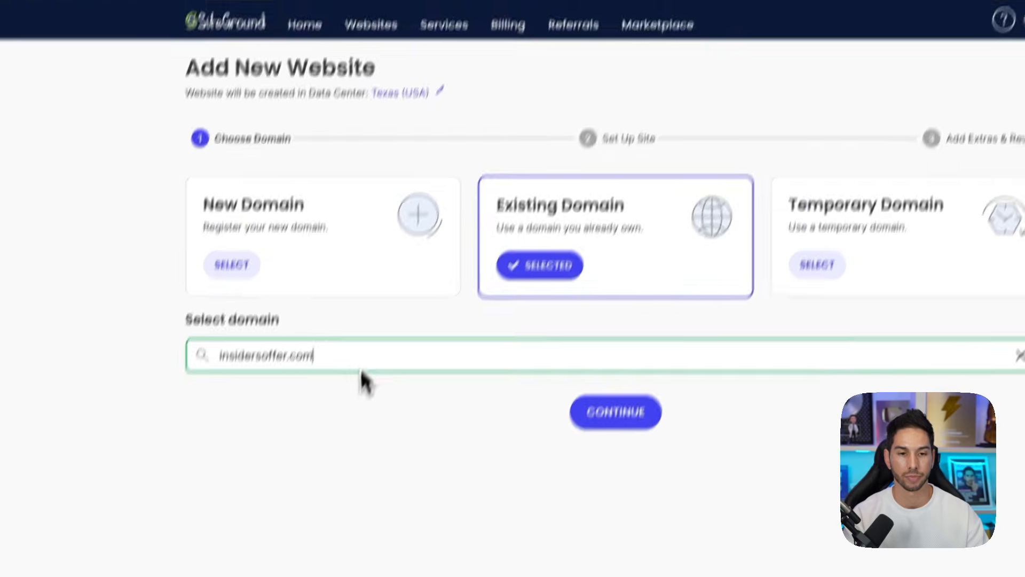
click(569, 481)
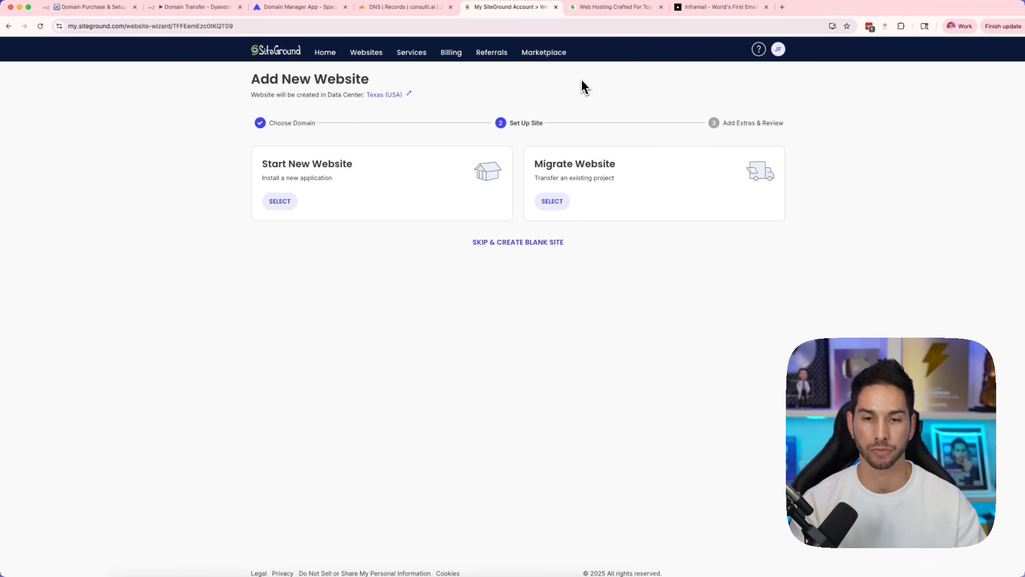
click(517, 243)
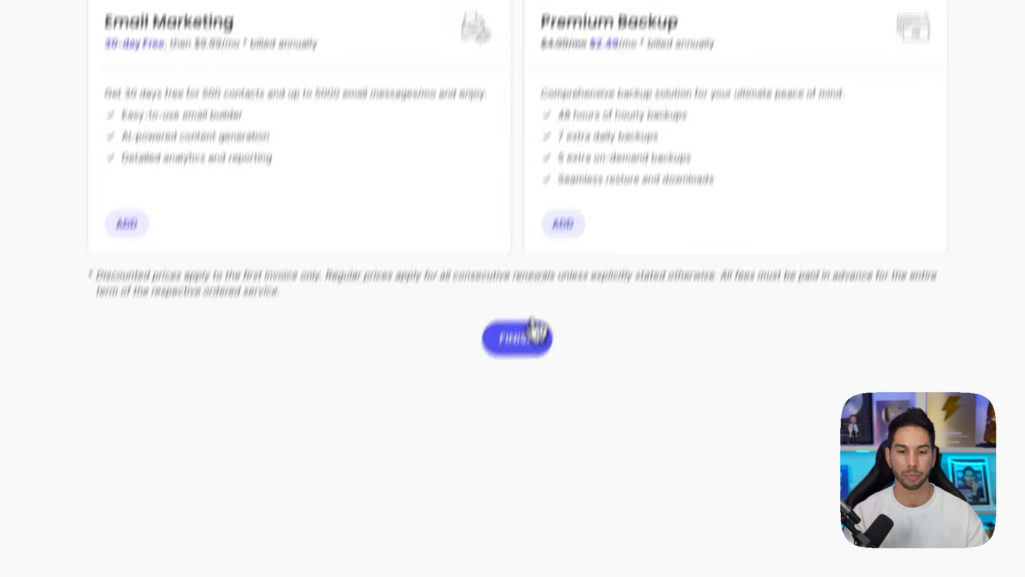
click(472, 526)
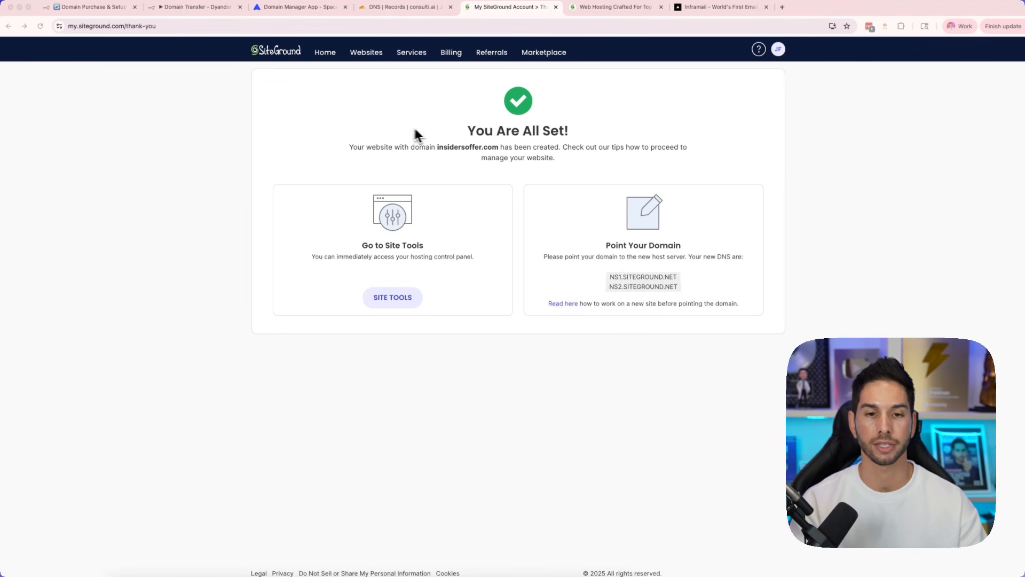
drag(426, 147, 496, 153)
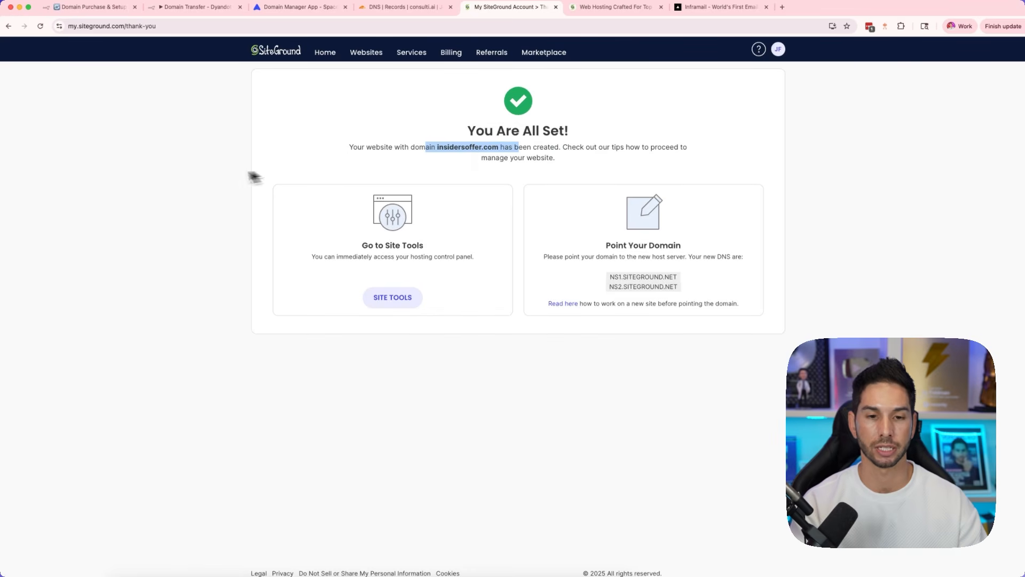
click(229, 174)
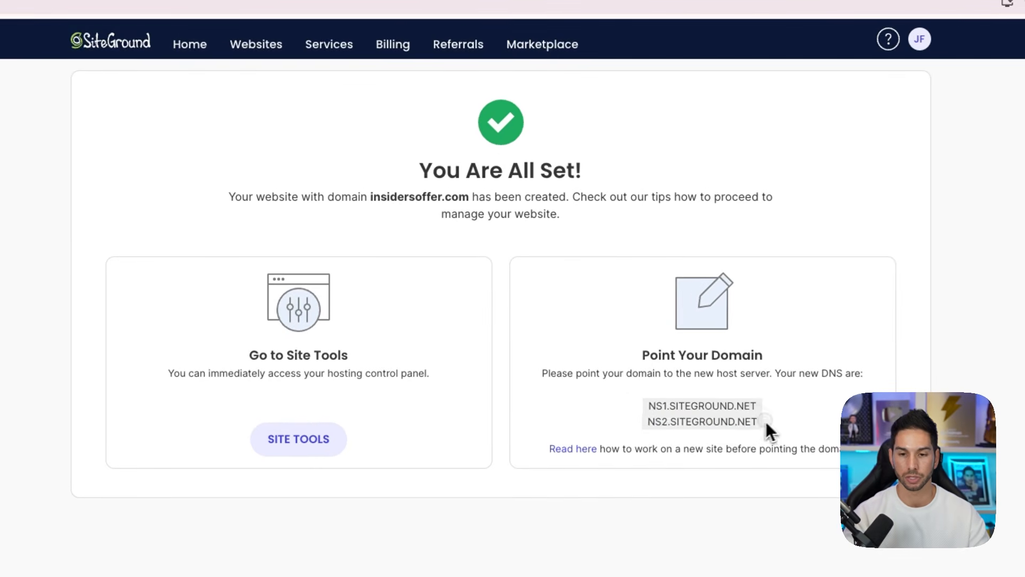
drag(766, 421, 633, 415)
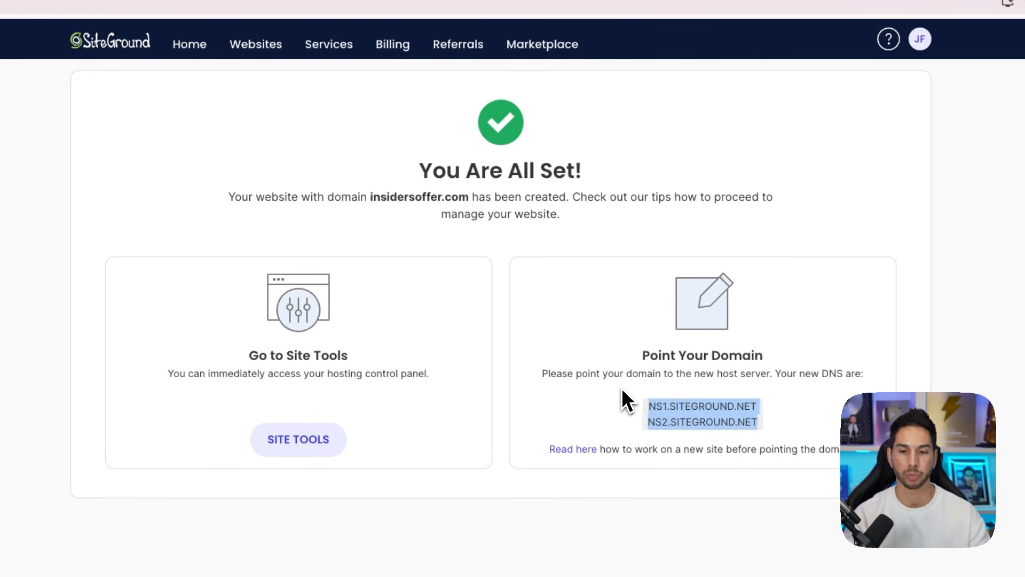
double_click(676, 405)
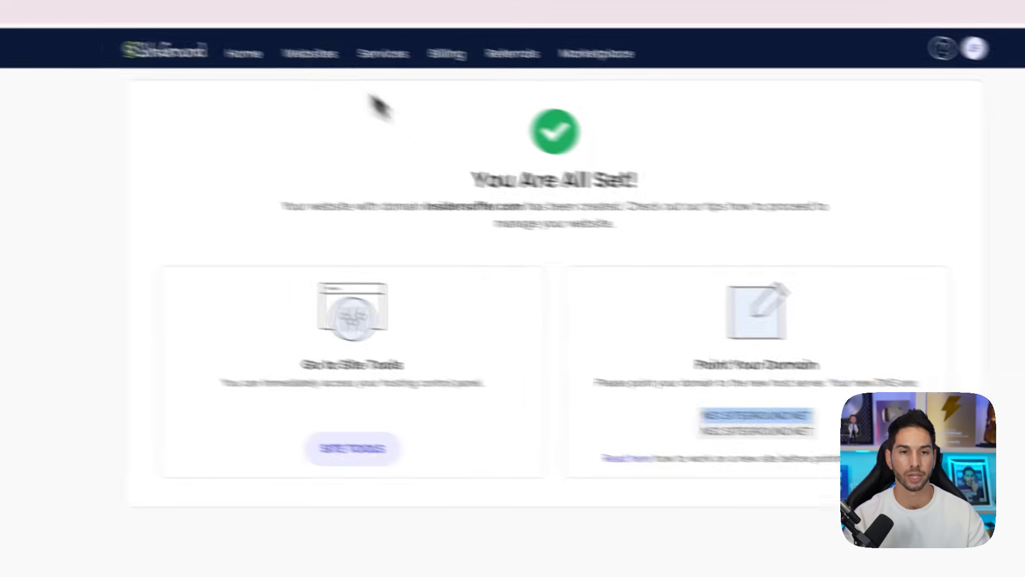
click(379, 27)
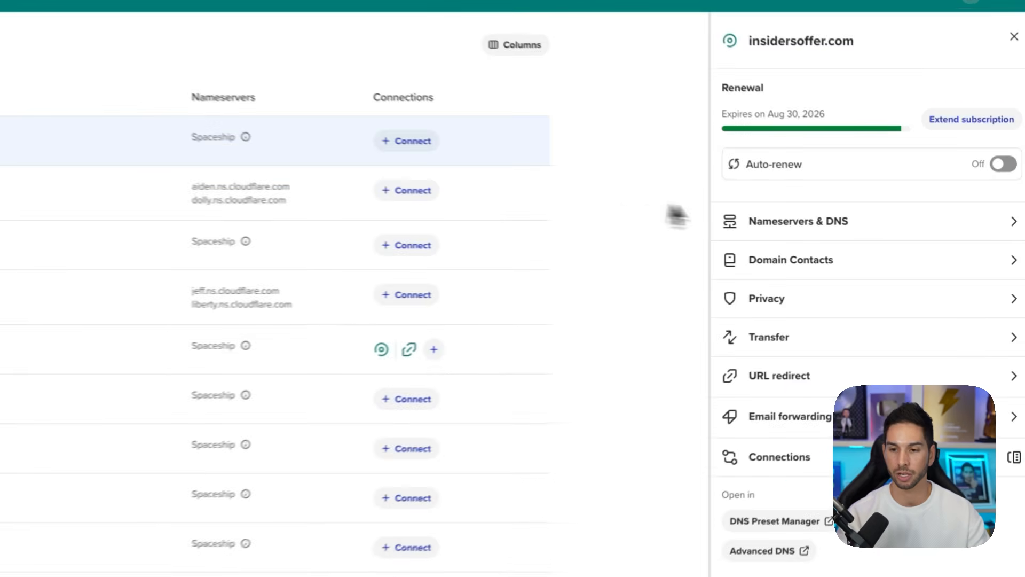
Set insidersoffer.com to custom nameservers ns1.siteground.net and ns2.siteground.net.
click(876, 237)
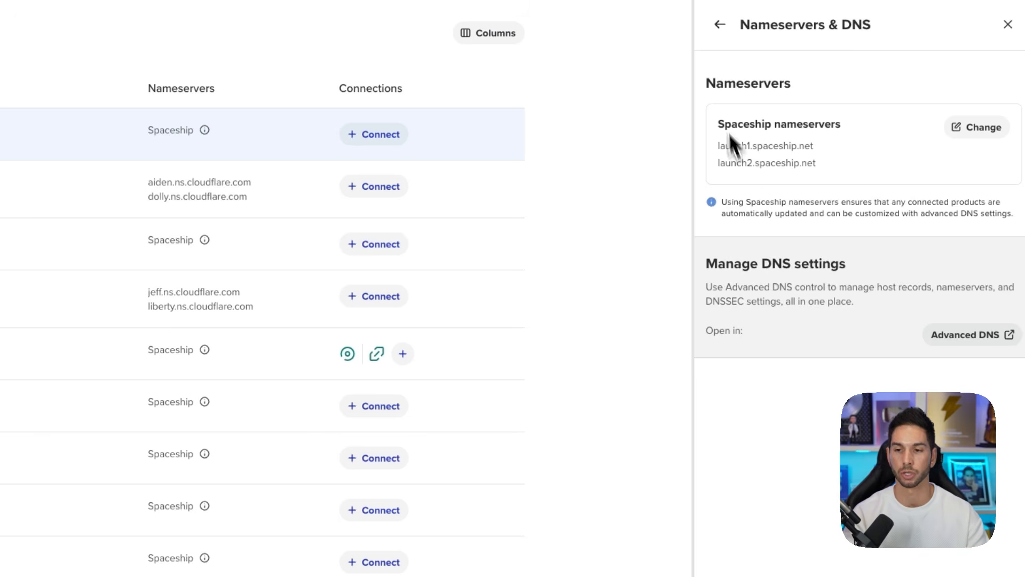
click(978, 129)
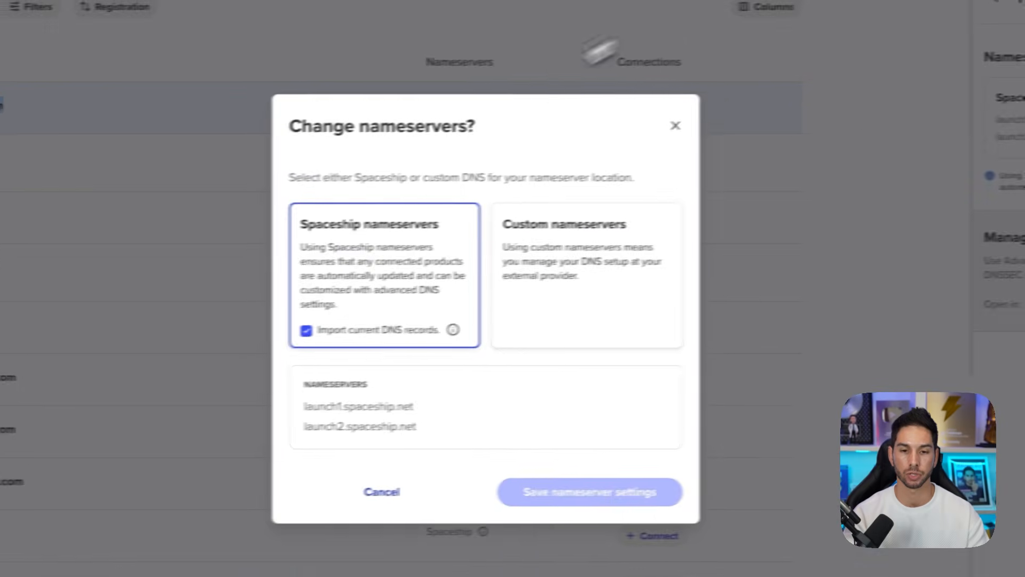
click(650, 251)
click(385, 377)
text(ns1.siteground.net)
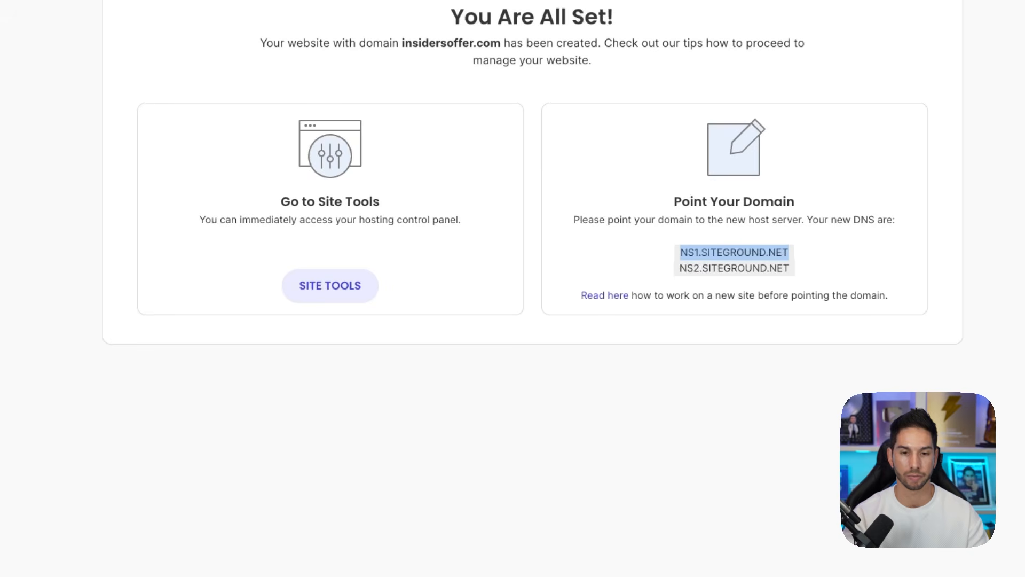
double_click(694, 267)
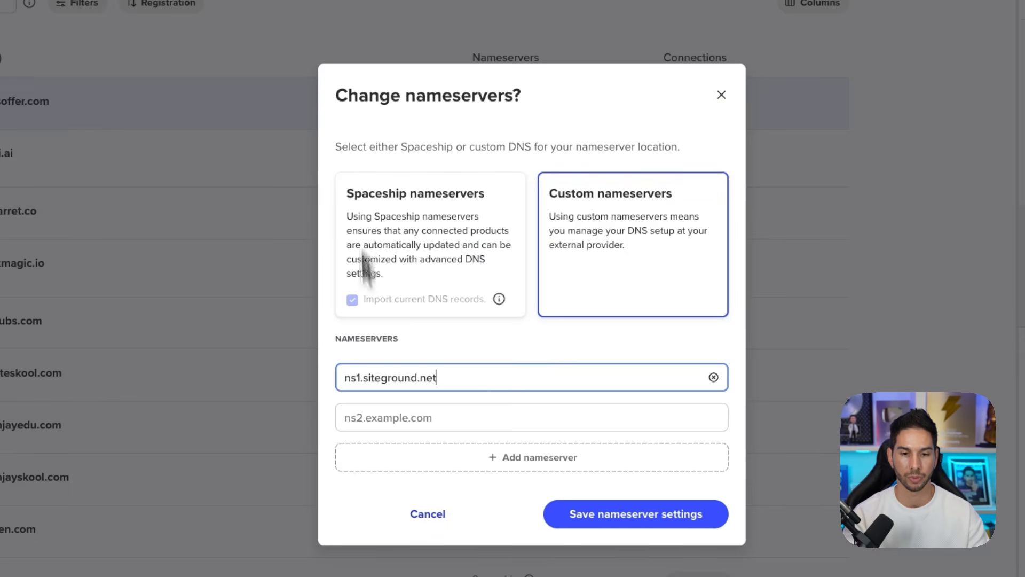
click(368, 418)
text(ns2.siteground.net)
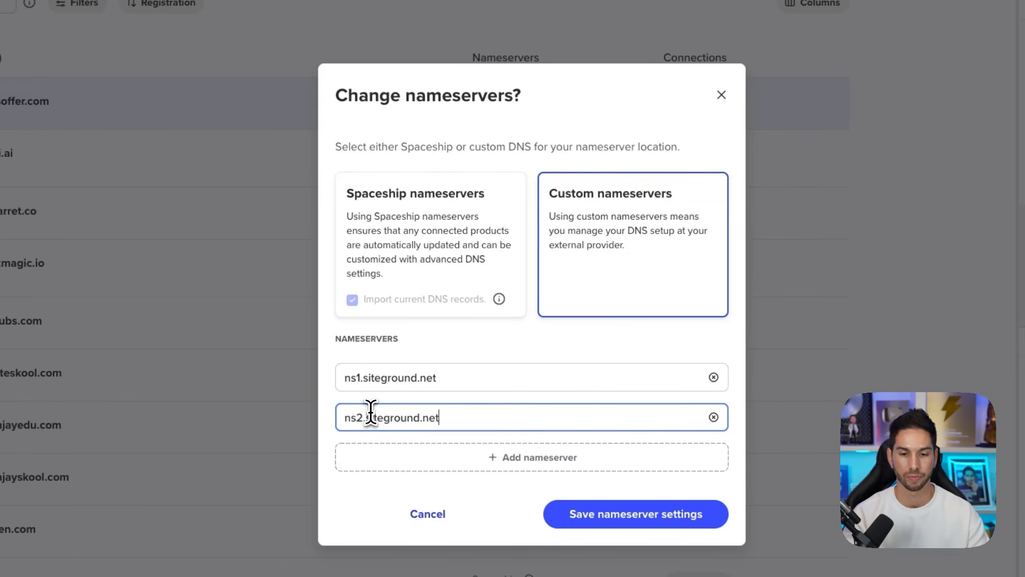
Save and confirm the switch to custom DNS, then return to SiteGround's confirmation page.
click(629, 515)
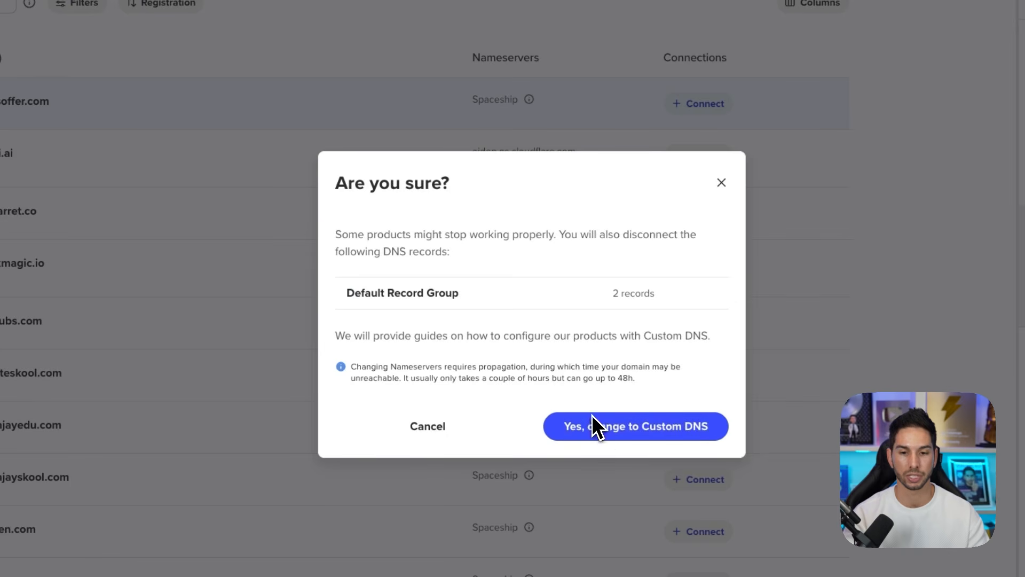
click(612, 427)
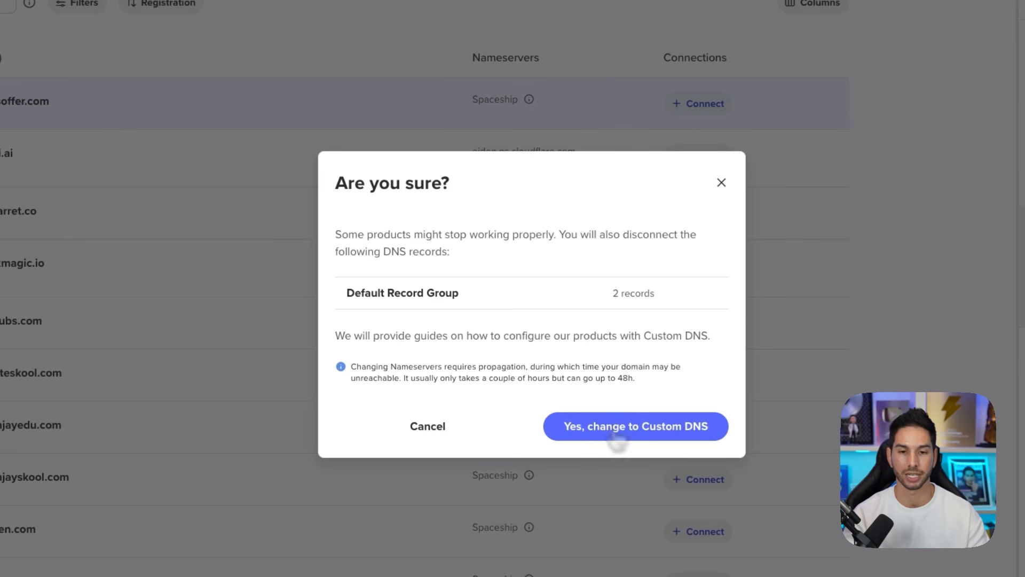
click(613, 433)
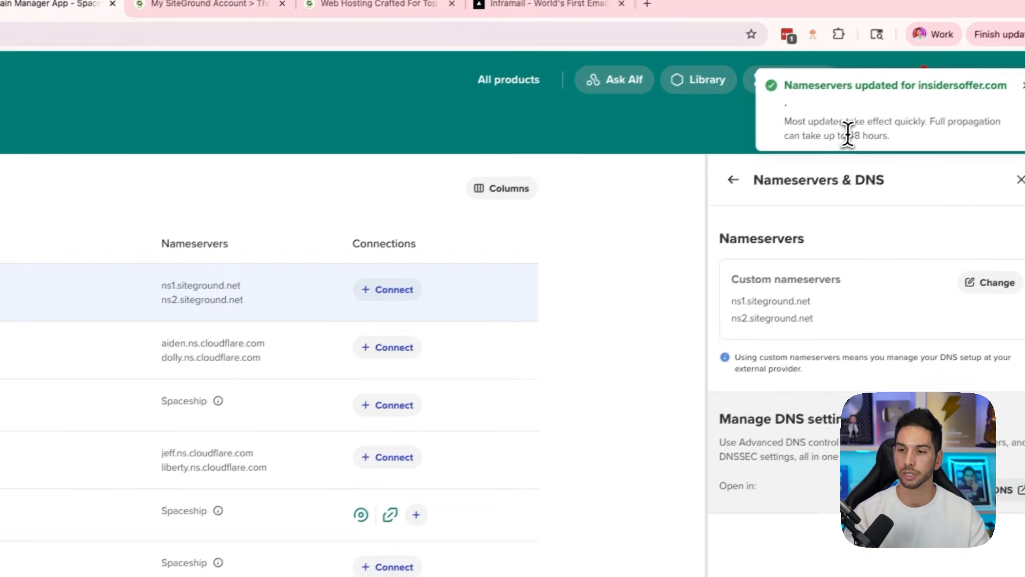
triple_click(837, 140)
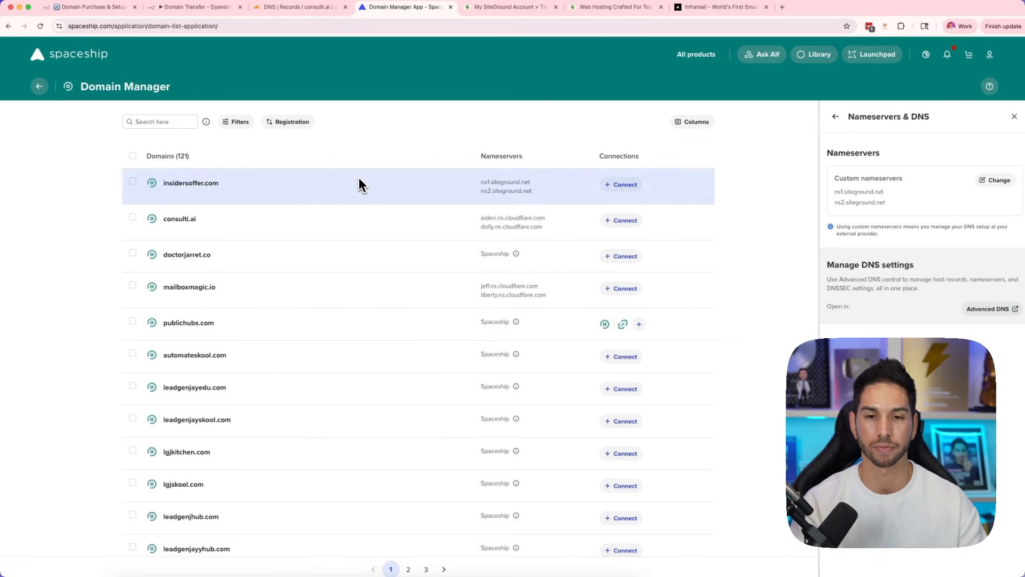
drag(552, 197, 446, 187)
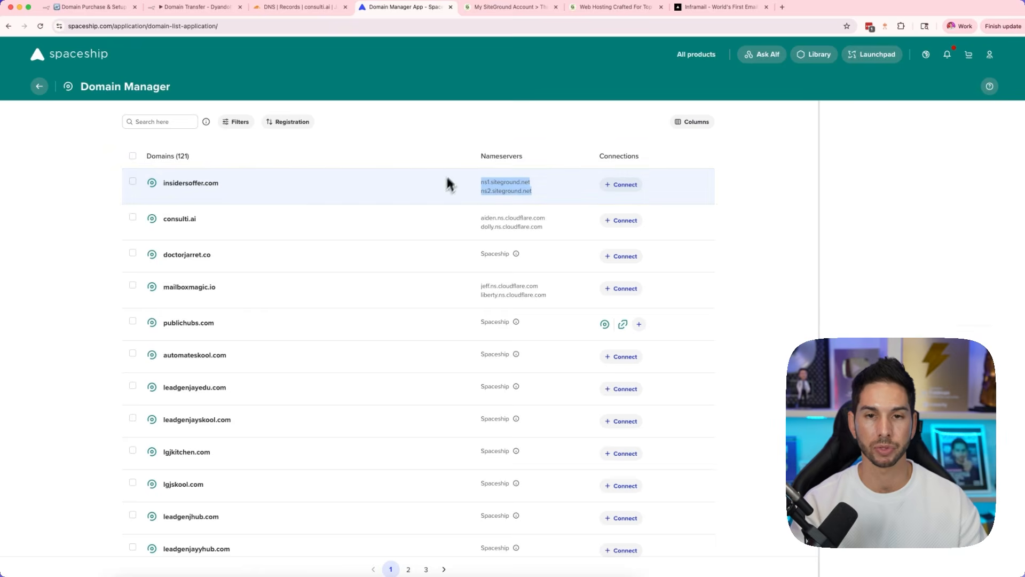
click(493, 11)
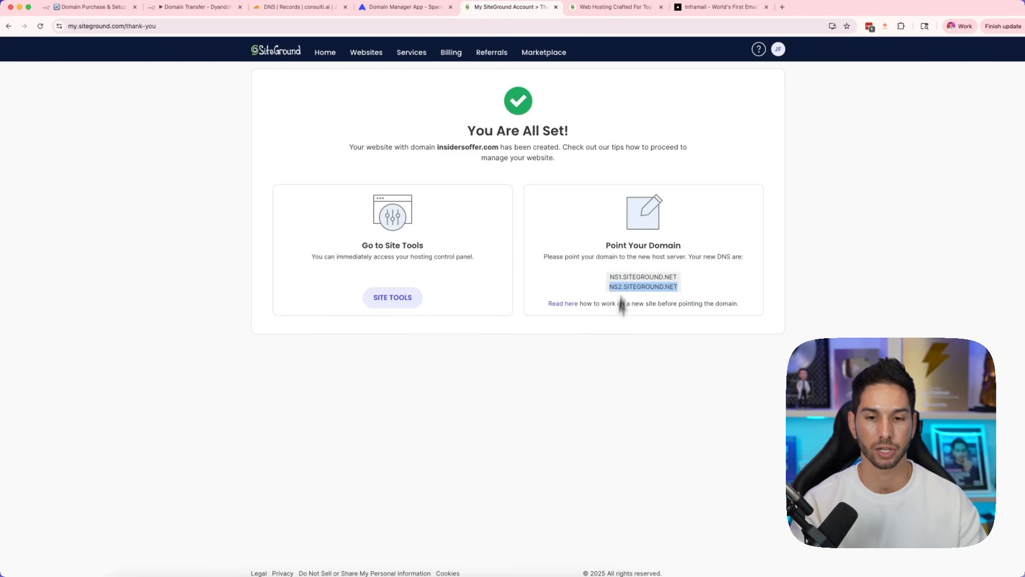
Open Site Tools for insidersoffer.com and go to Domain > DNS Zone Editor.
click(608, 377)
click(388, 302)
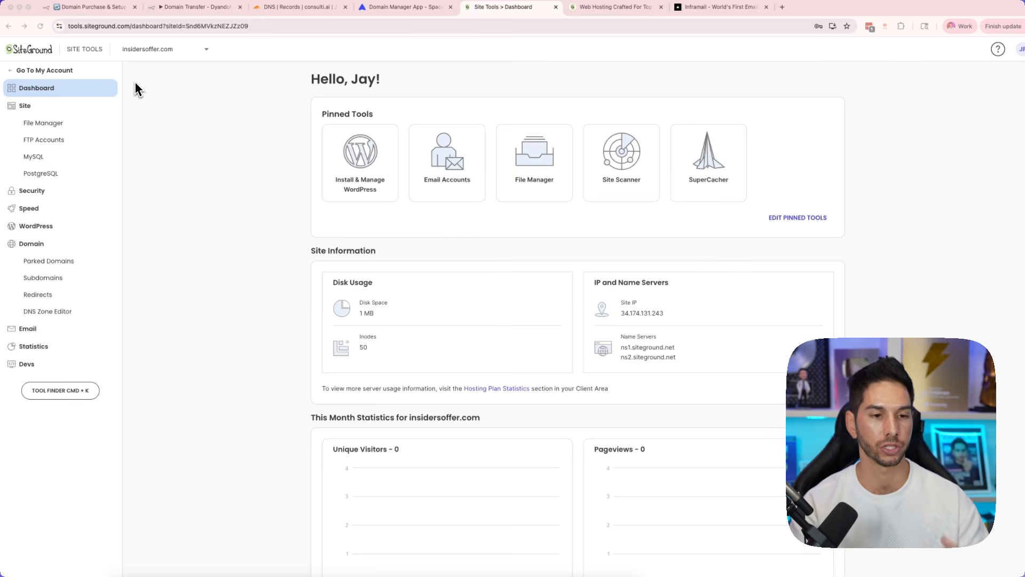
click(59, 261)
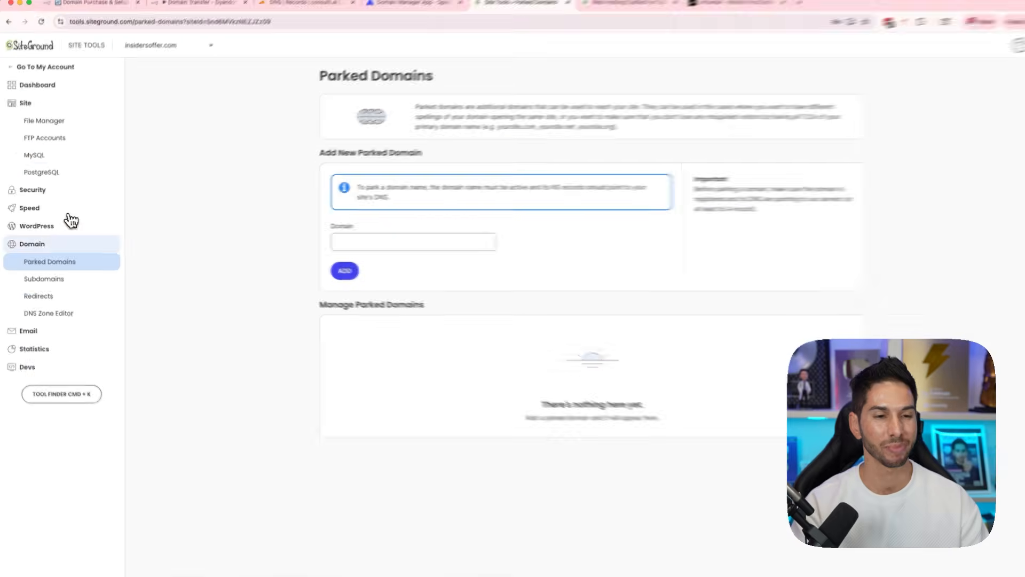
click(45, 313)
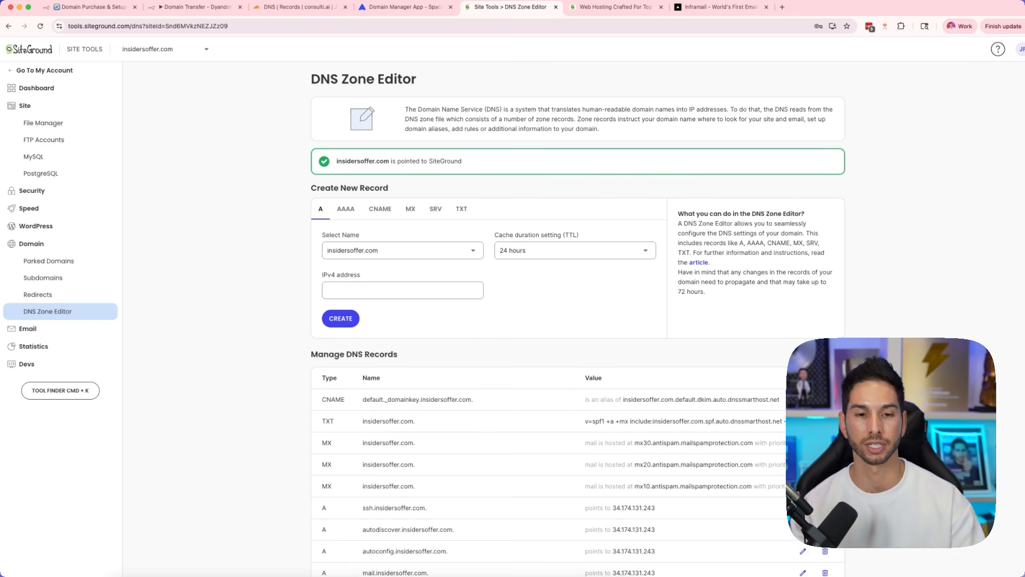
scroll(302, 249, down, 2)
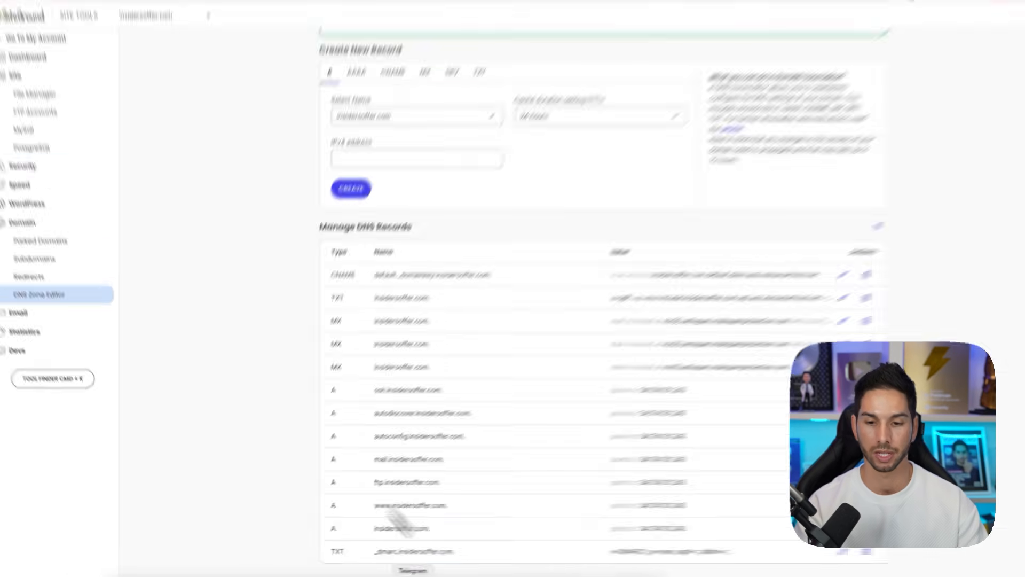
triple_click(499, 540)
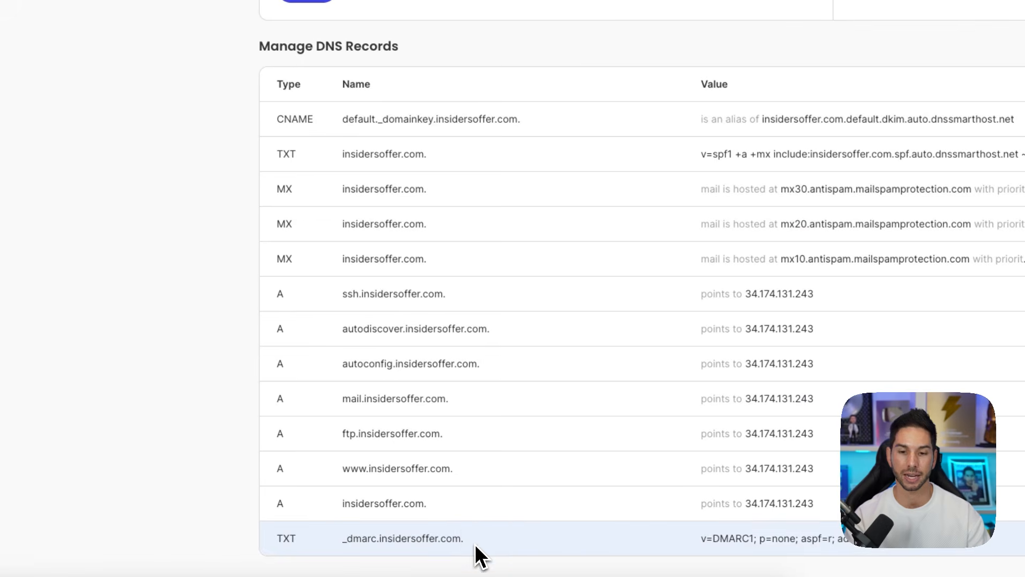
double_click(723, 155)
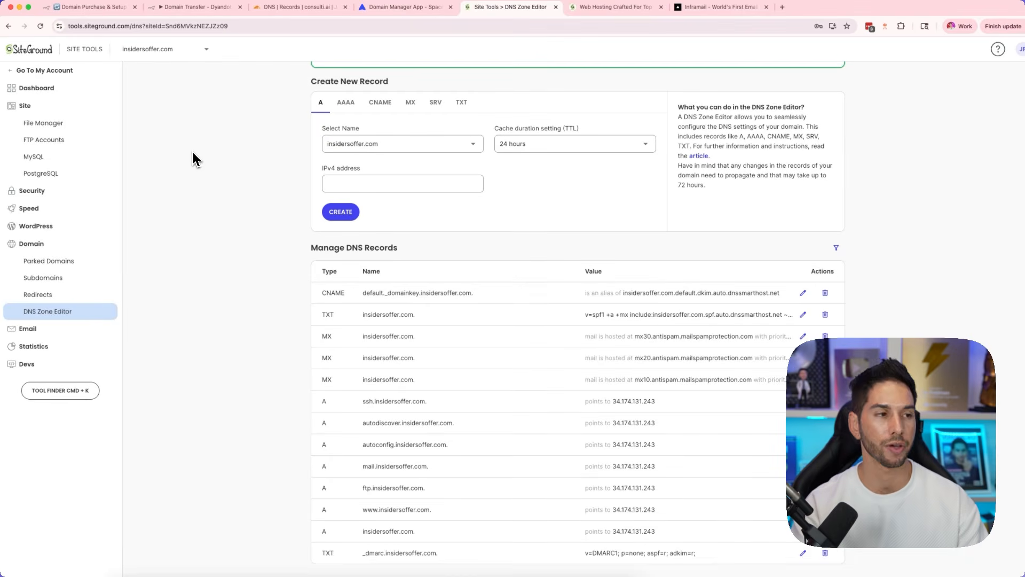
click(781, 8)
text(easy)
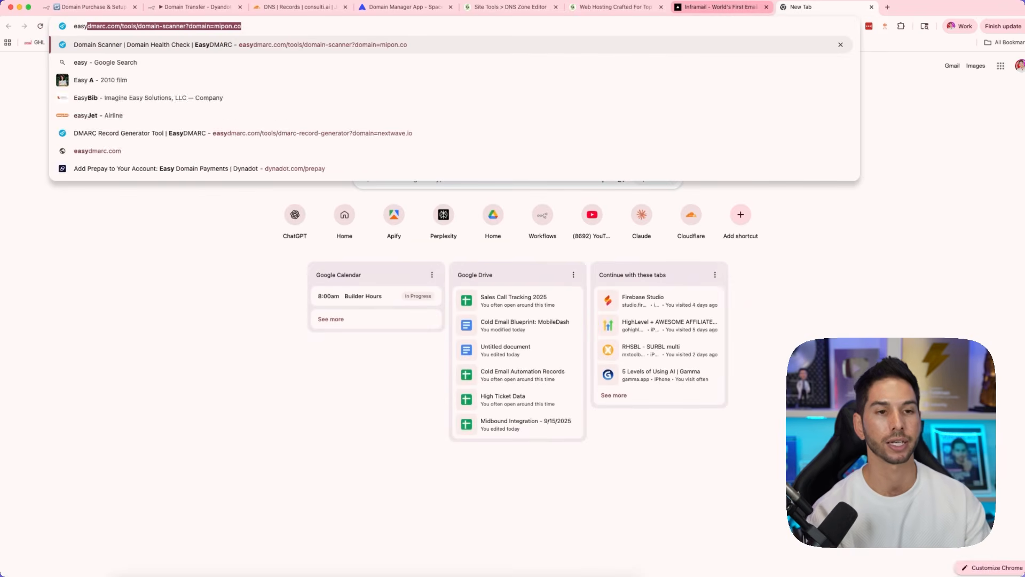
Check EasyDMARC's Medium-risk scan results for mipon.co, then return to insidersoffer.com's DNS Zone Editor.
key(Return)
mouse_move(373, 108)
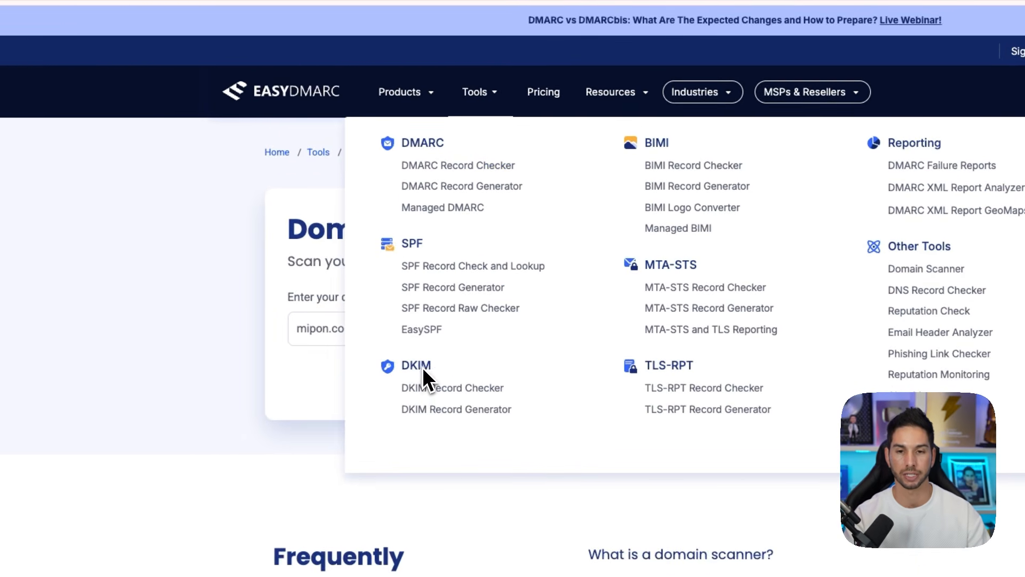
scroll(817, 202, down, 2)
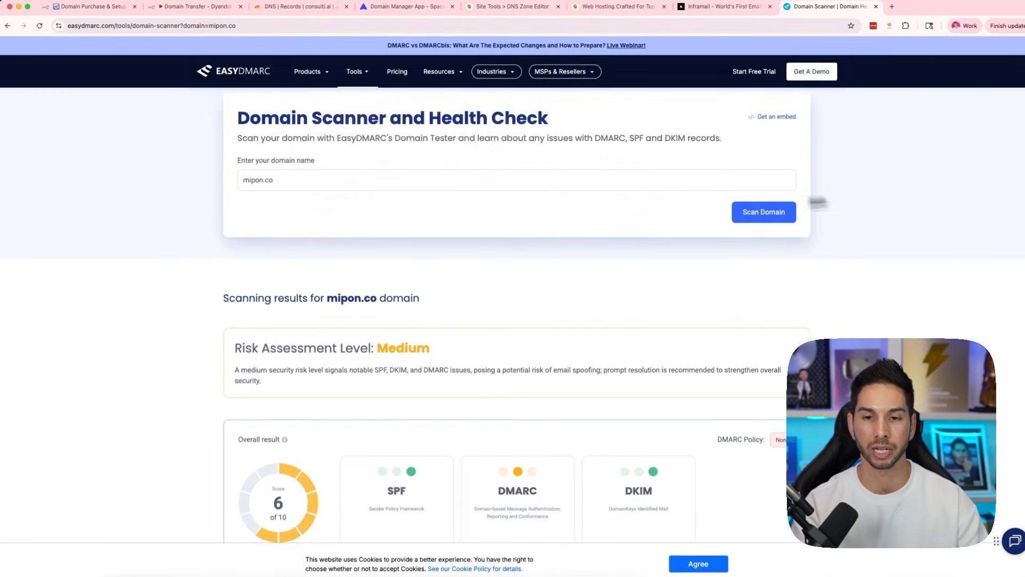
scroll(817, 202, down, 4)
mouse_move(346, 81)
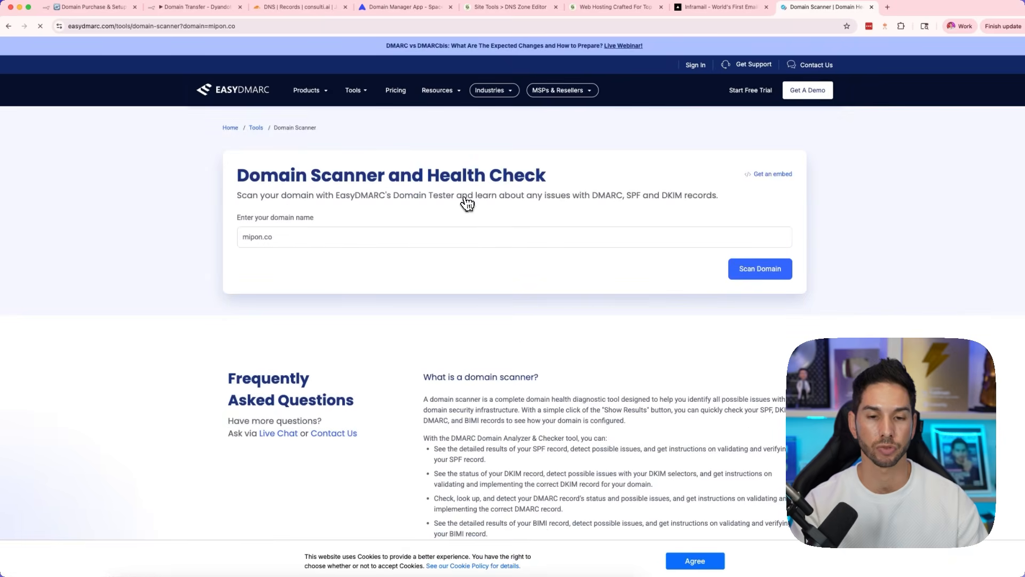
scroll(316, 256, down, 15)
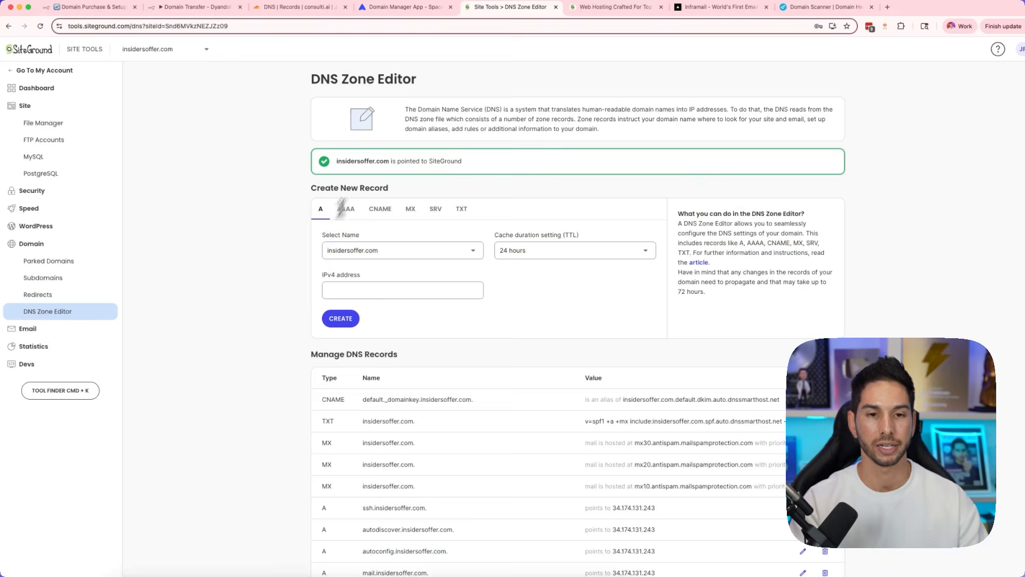
triple_click(370, 160)
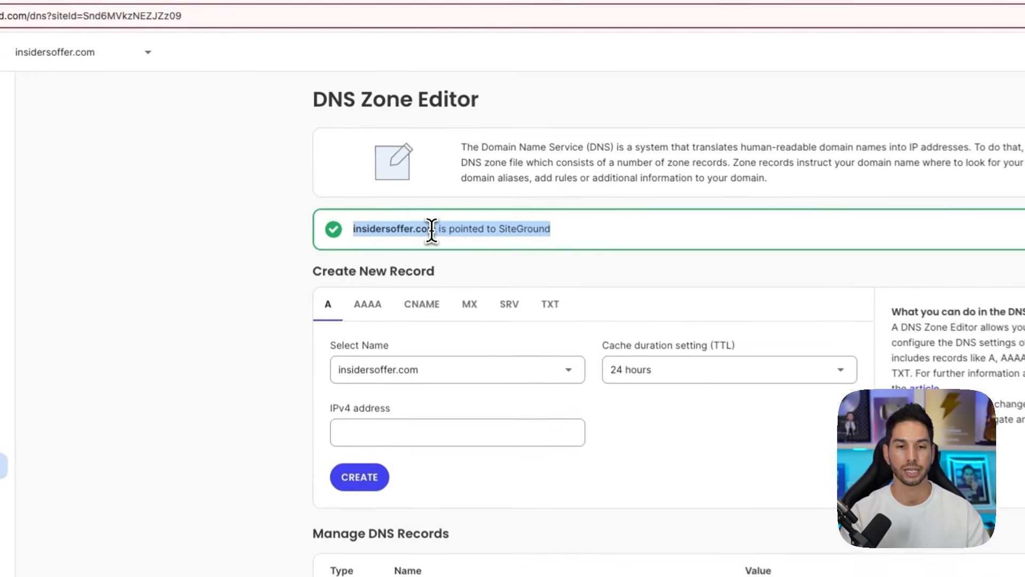
Look over insidersoffer.com's dashboard and DNS records, then open its Email Accounts page.
click(567, 236)
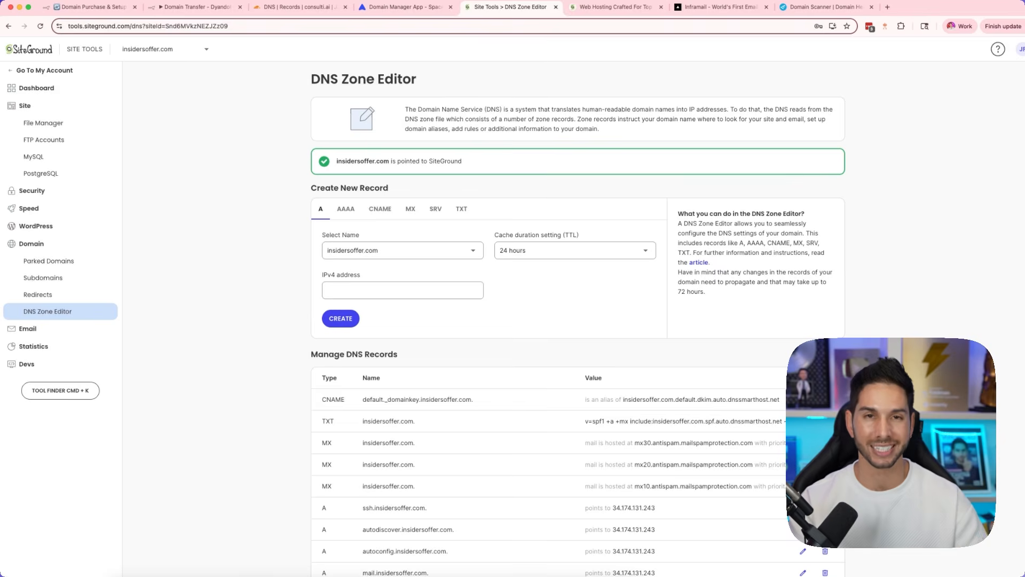
click(177, 50)
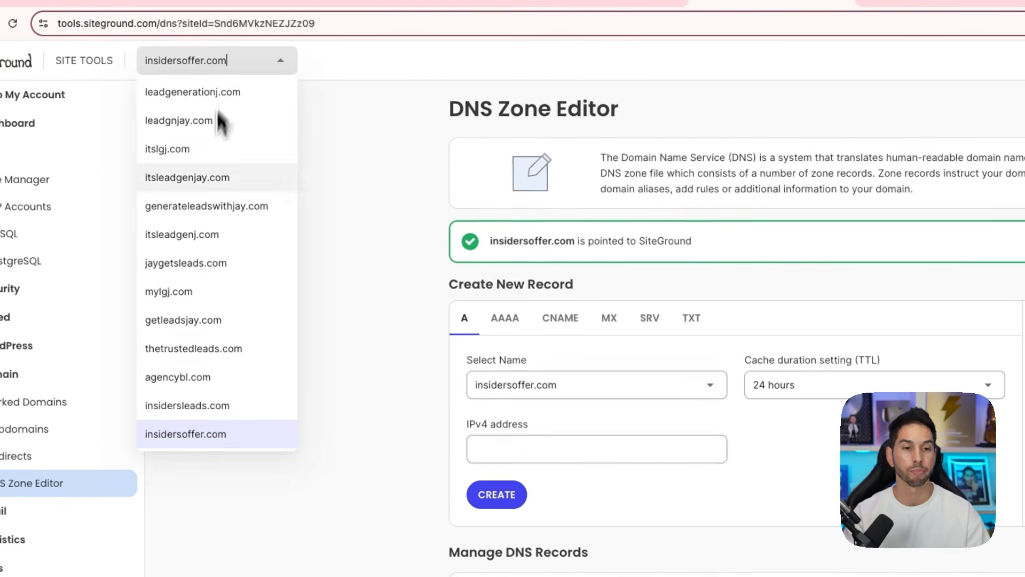
click(342, 119)
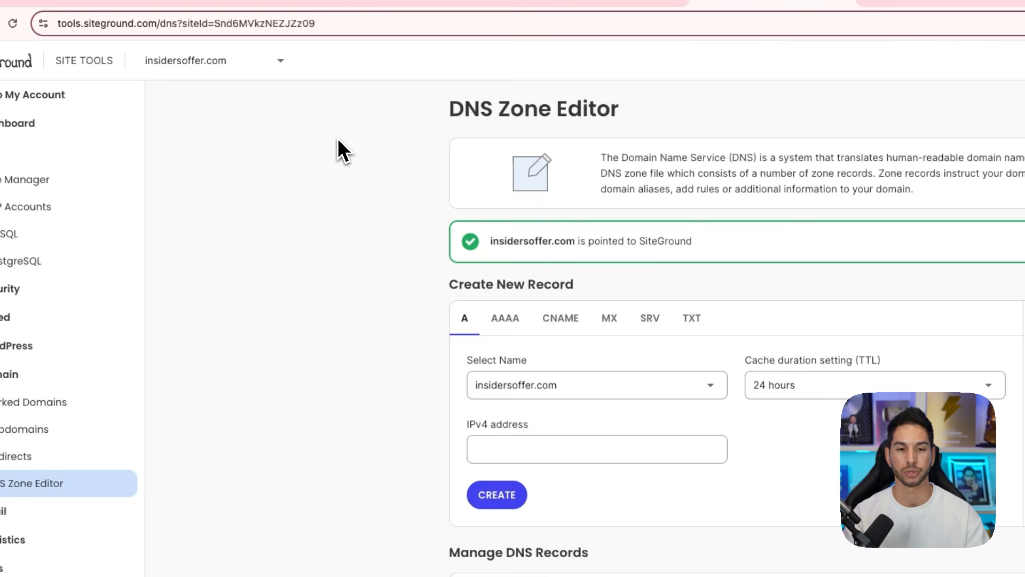
scroll(401, 323, down, 3)
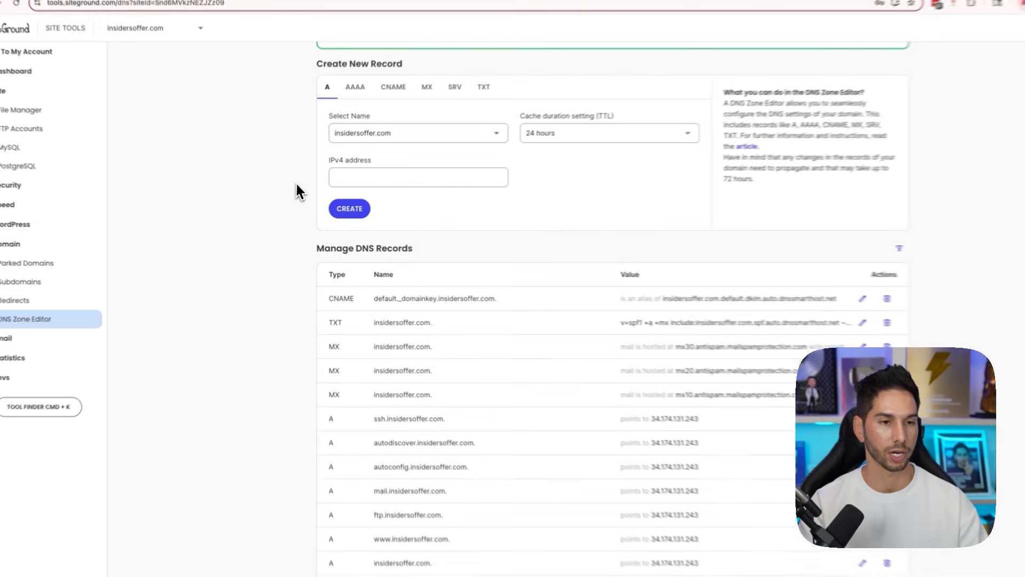
click(46, 87)
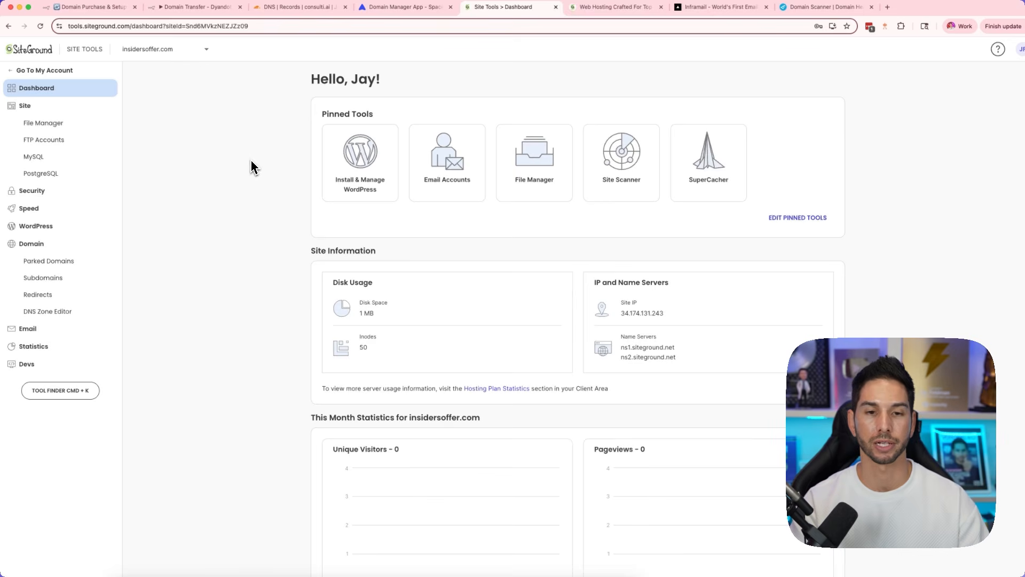
click(72, 313)
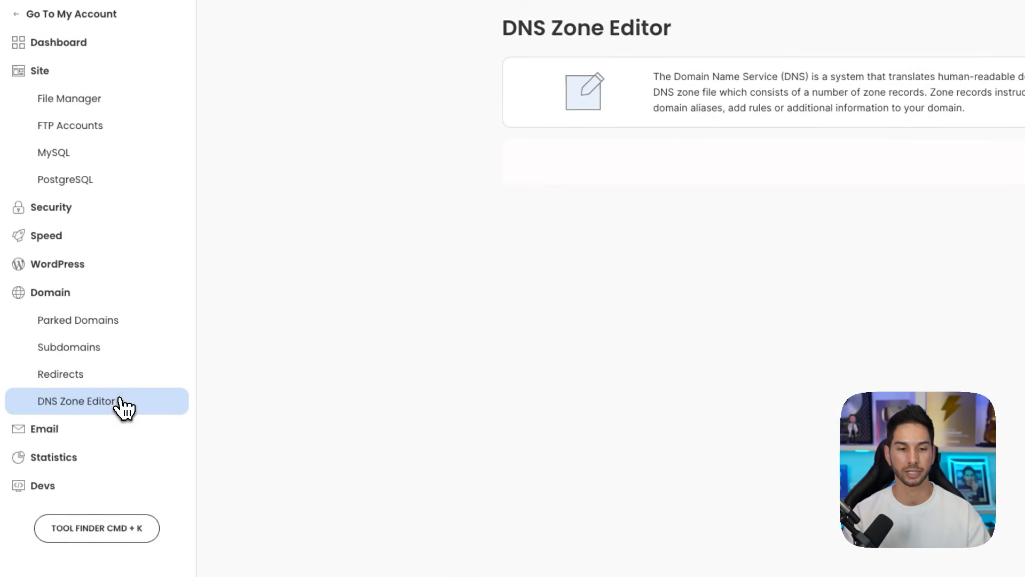
scroll(507, 320, down, 3)
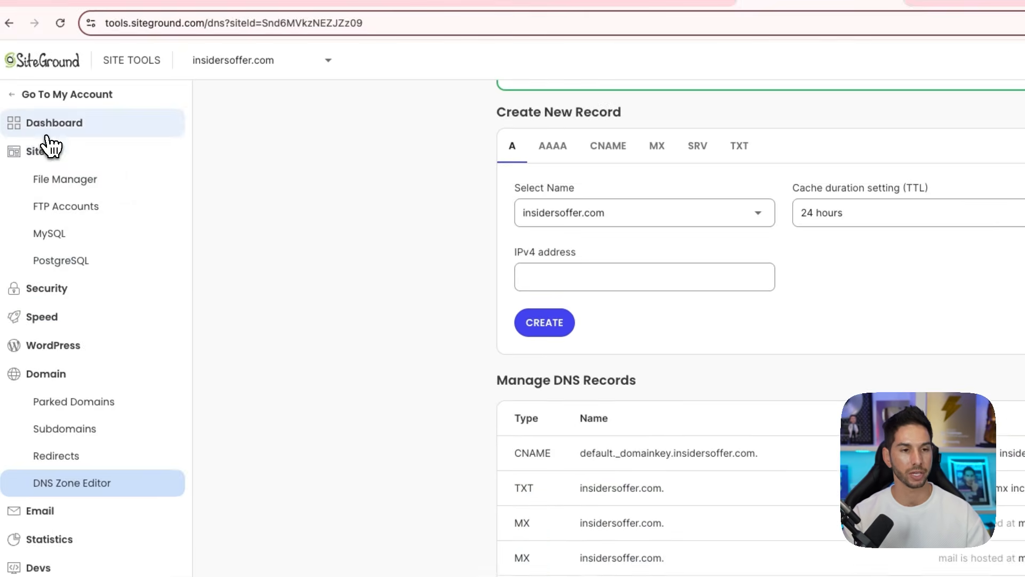
click(47, 136)
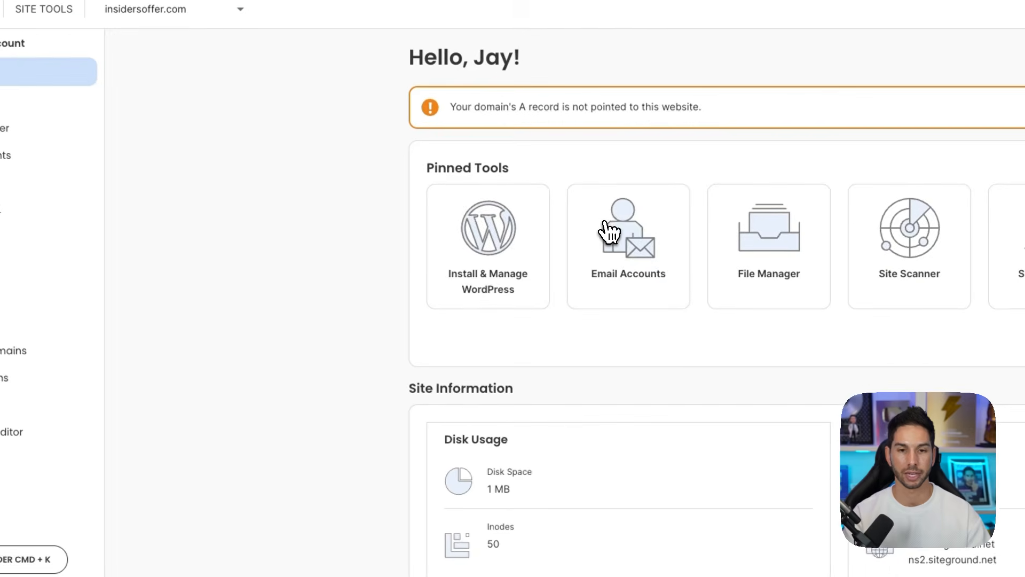
click(606, 229)
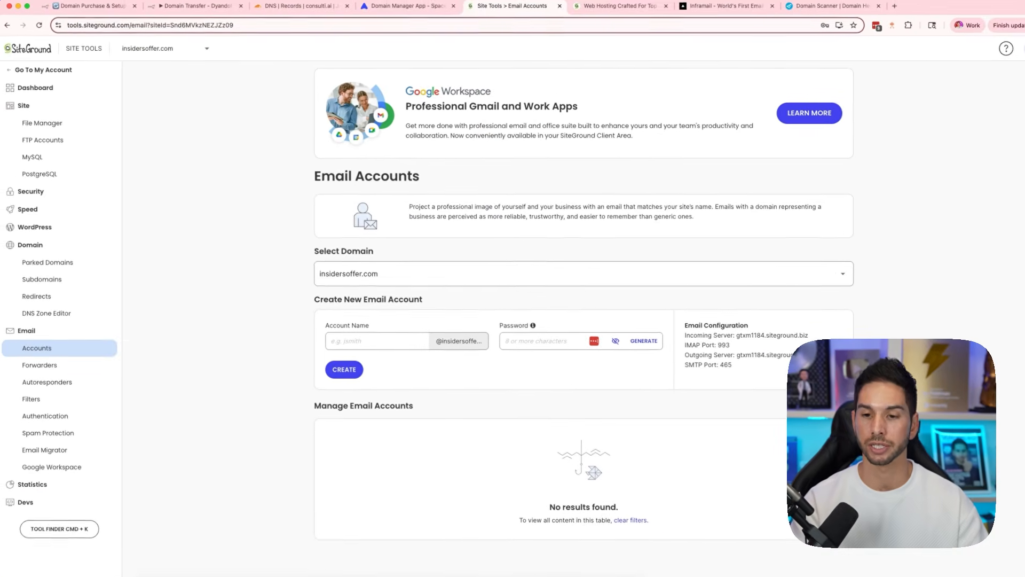
Highlight the IMAP and SMTP port lines and incoming server gtxm1184.siteground.biz in Email Configuration.
triple_click(722, 351)
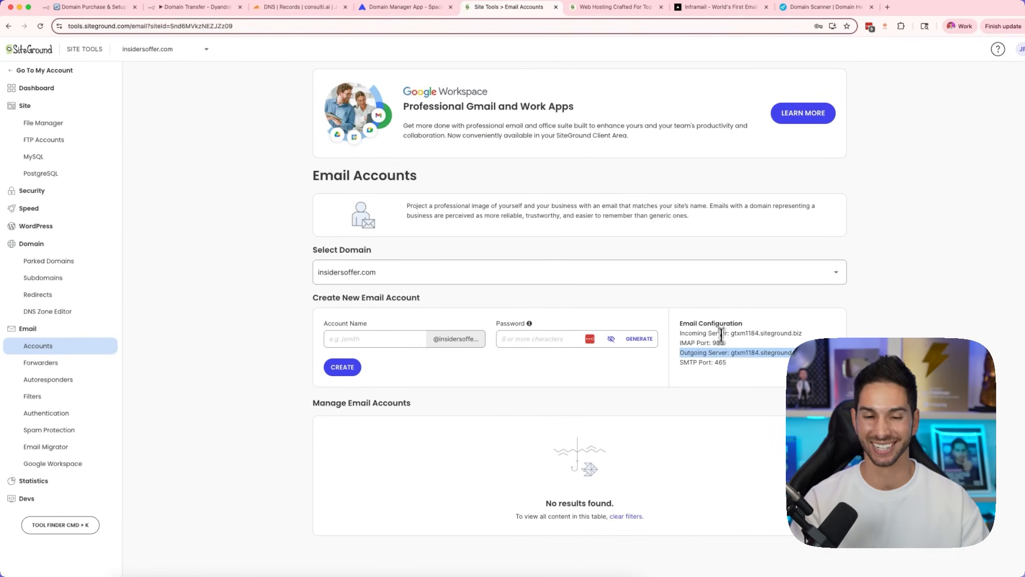
click(795, 331)
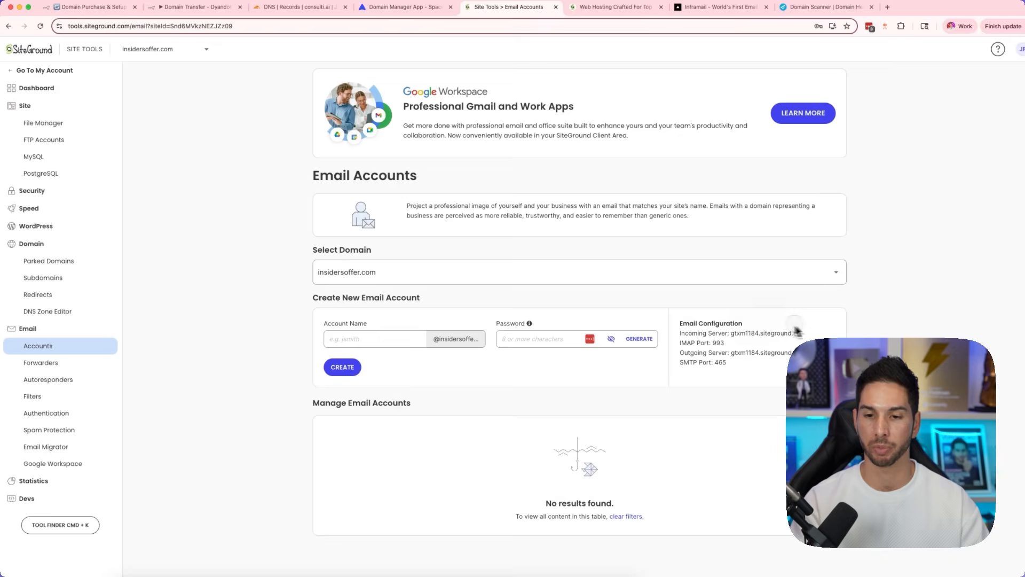
triple_click(711, 323)
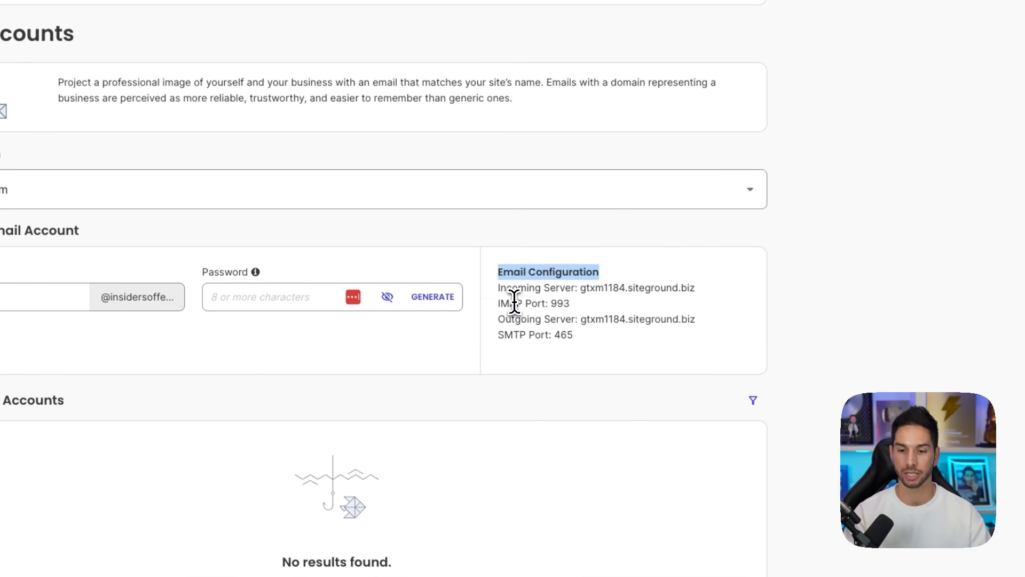
double_click(513, 303)
double_click(511, 335)
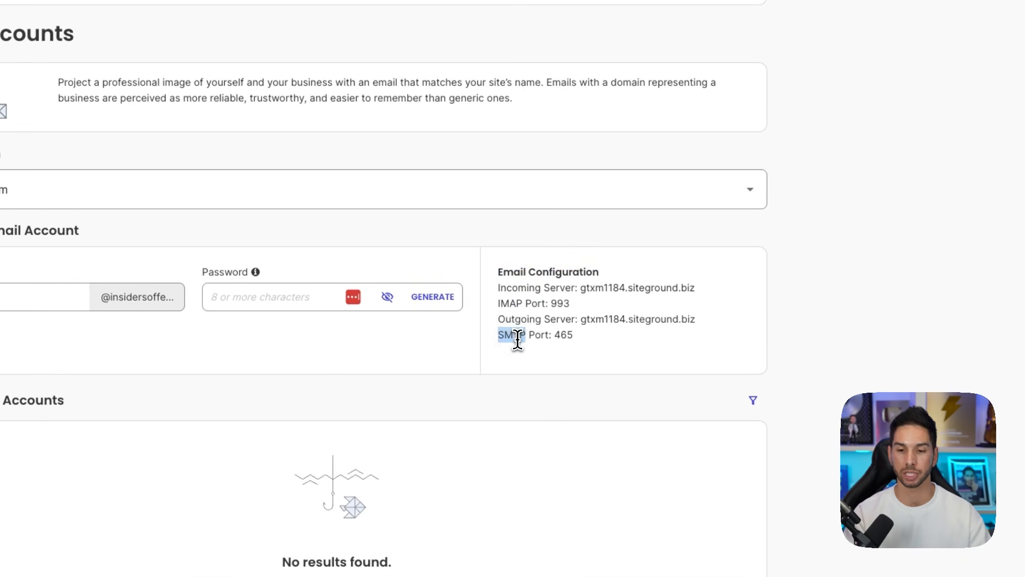
triple_click(514, 335)
triple_click(508, 302)
click(634, 312)
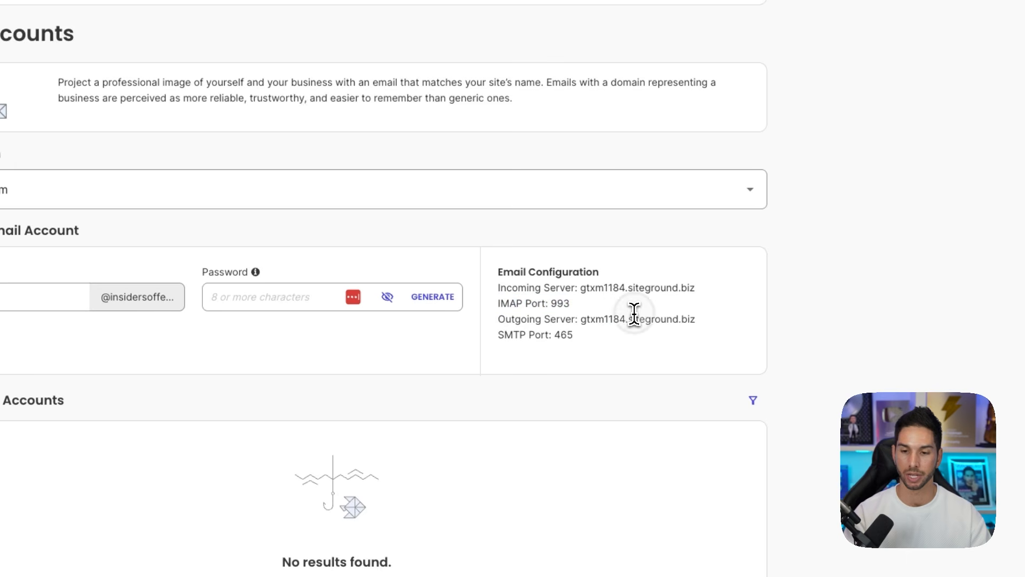
drag(581, 289, 701, 307)
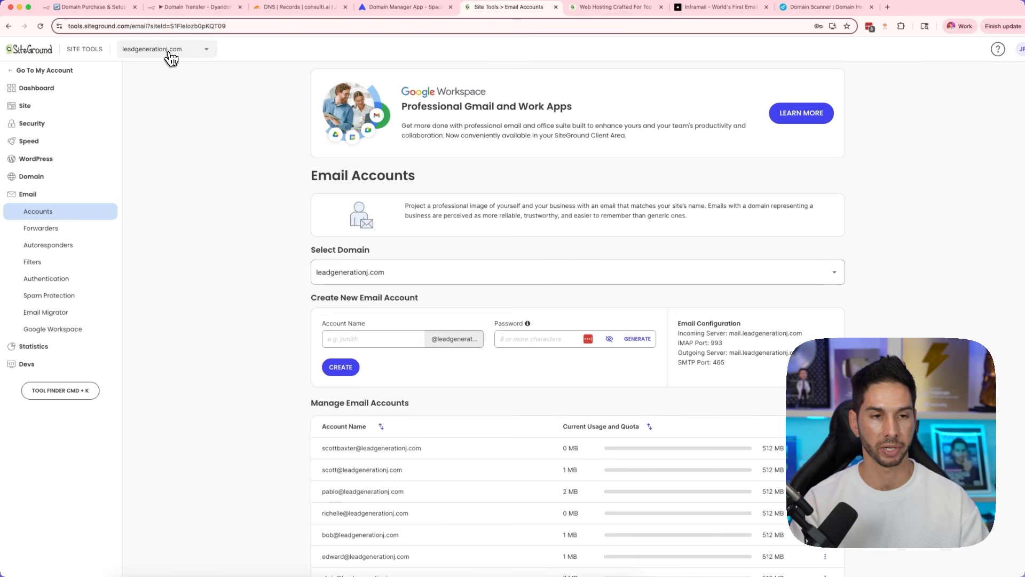
Inspect the incoming and outgoing server values, which show mail.leadgenerationj.com.
scroll(247, 251, down, 3)
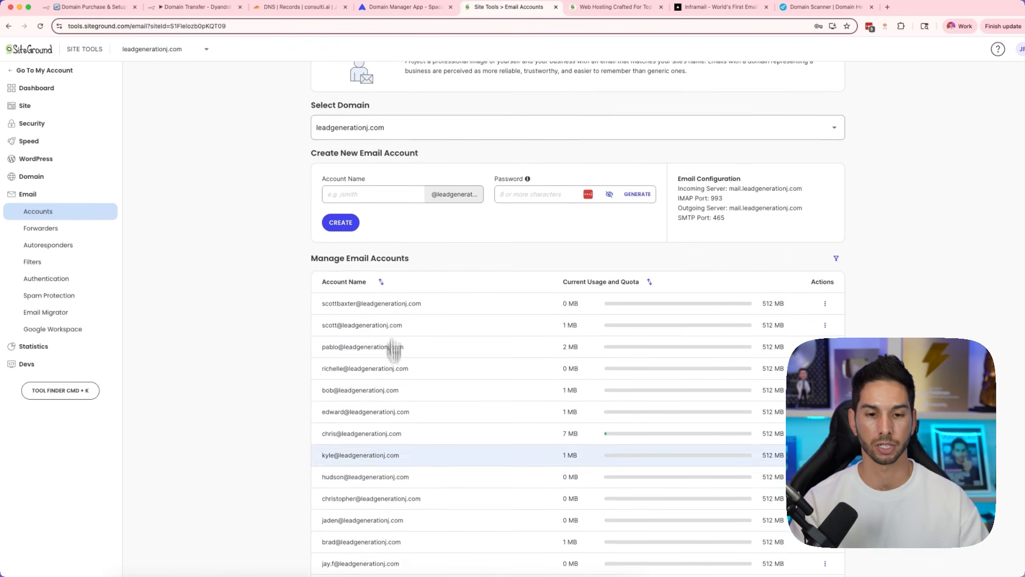
scroll(352, 348, up, 3)
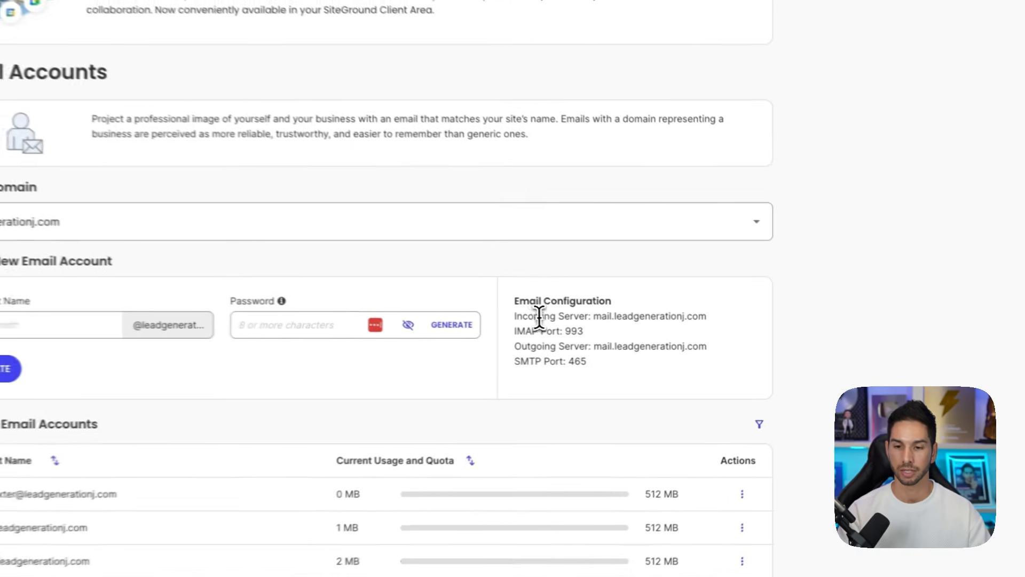
triple_click(538, 317)
triple_click(531, 347)
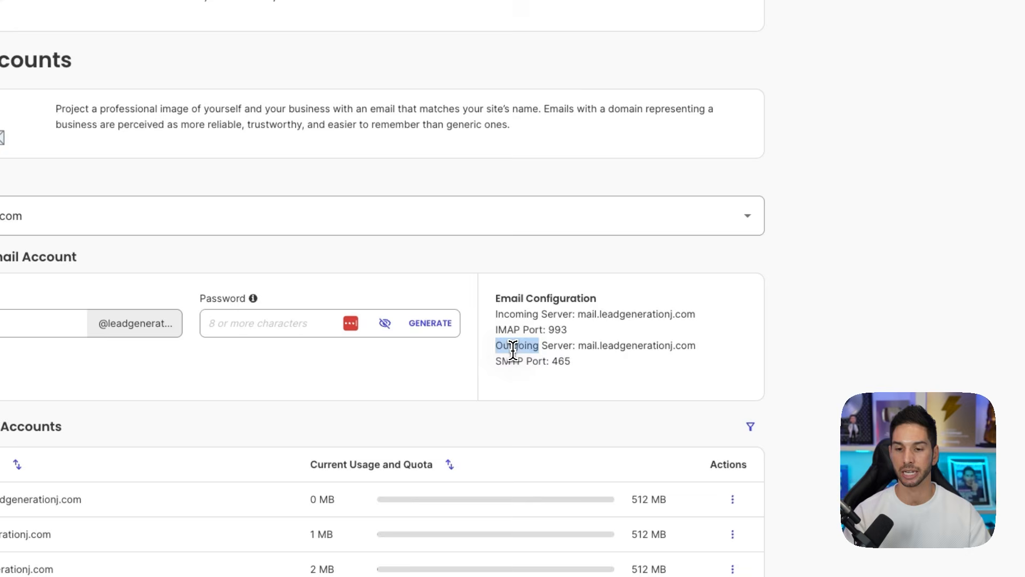
click(603, 322)
drag(577, 314, 694, 317)
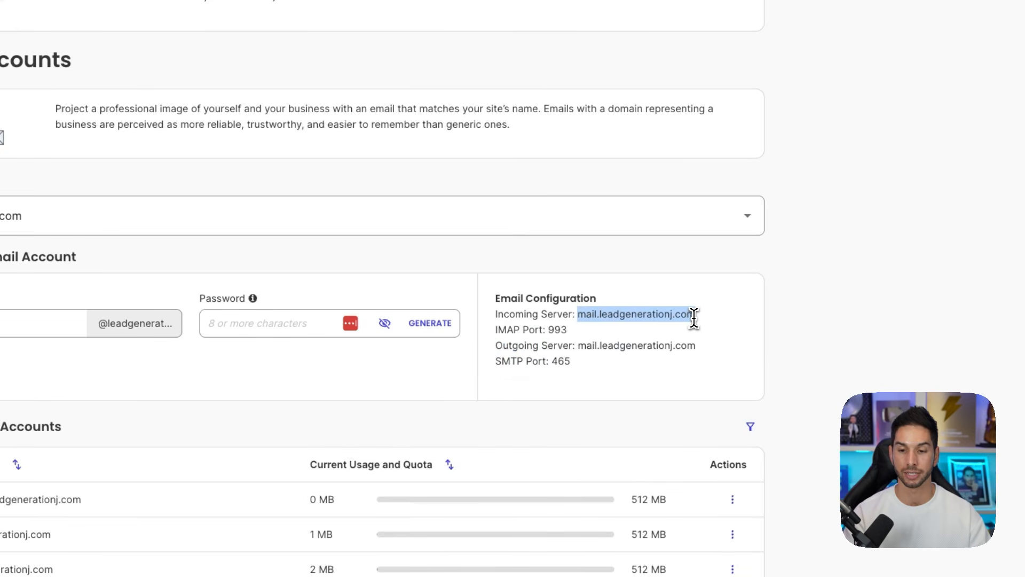
double_click(619, 313)
double_click(624, 346)
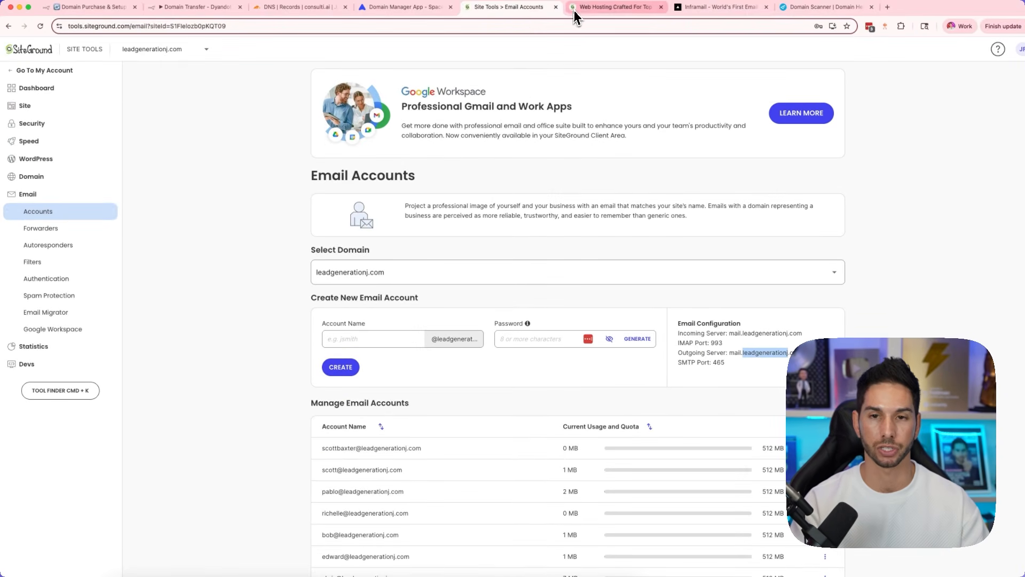
Return to the leadgnjay.com Email Accounts page and confirm both servers read mail.leadgnjay.com.
click(609, 7)
click(523, 11)
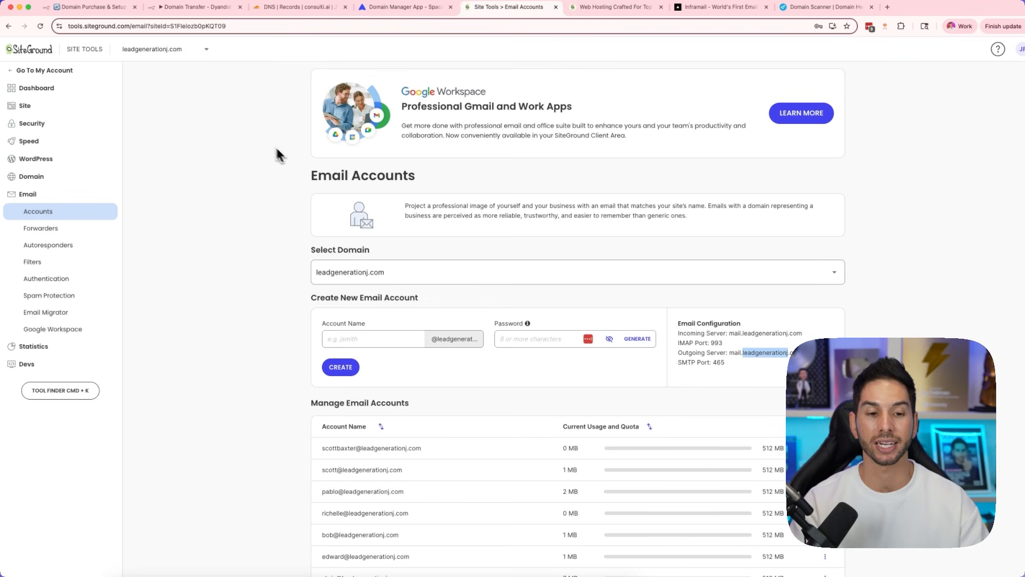
triple_click(743, 334)
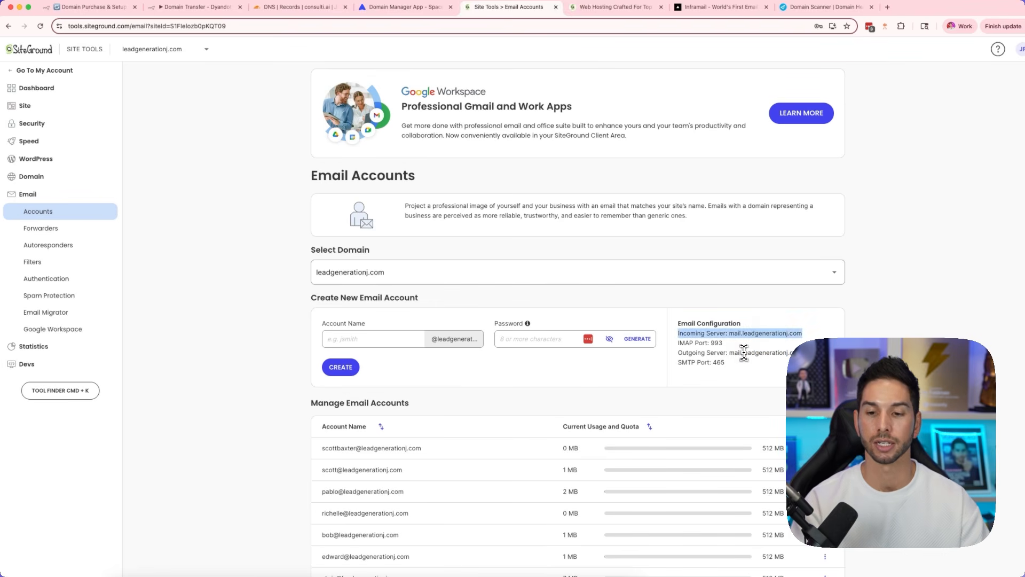
double_click(744, 356)
triple_click(743, 356)
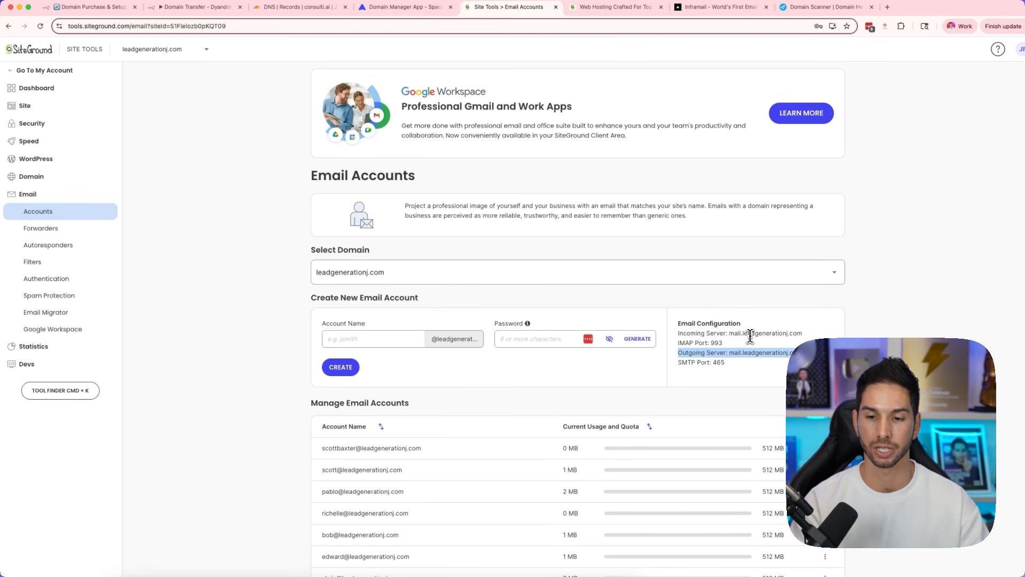
triple_click(751, 335)
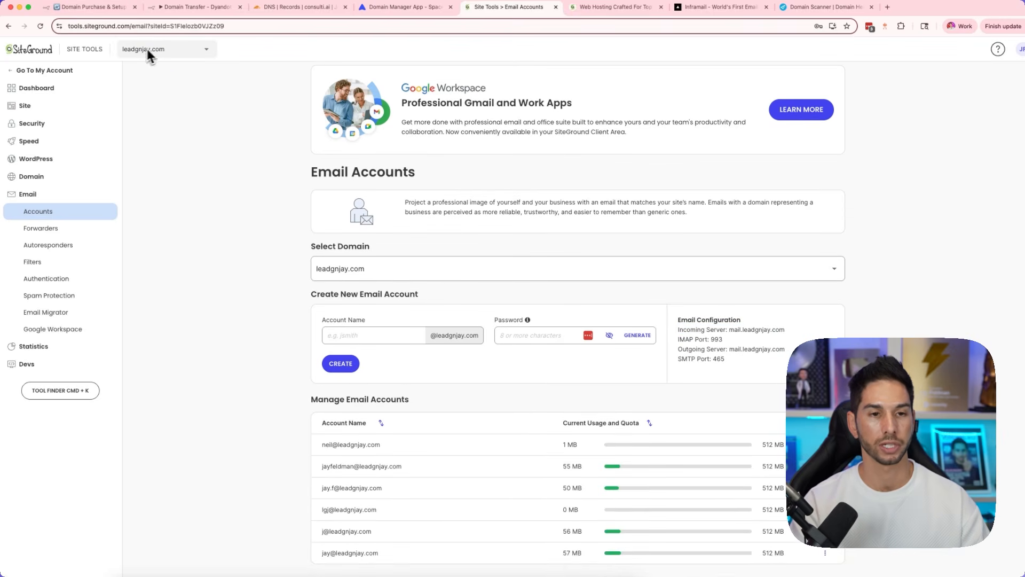
triple_click(716, 331)
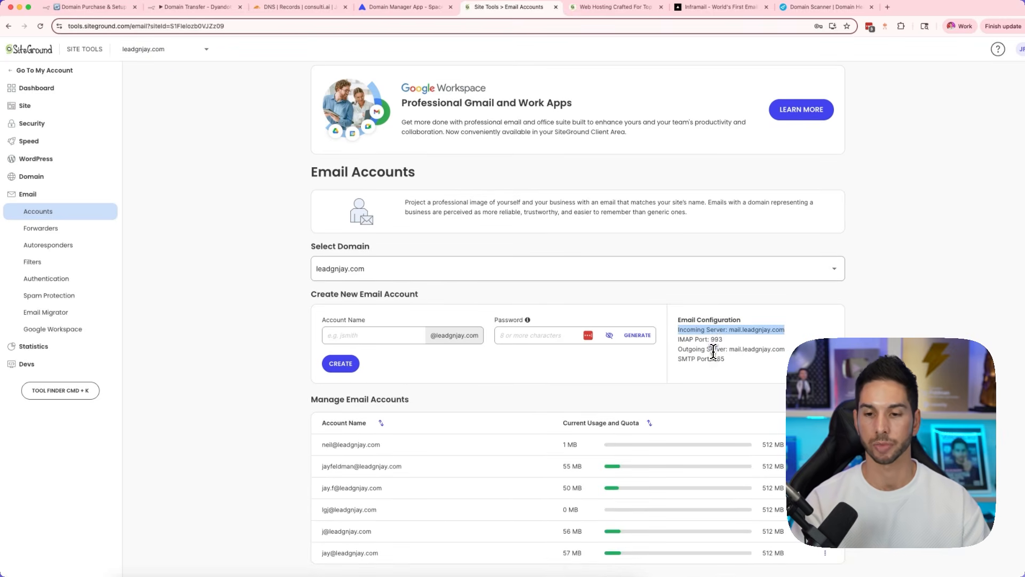
triple_click(714, 349)
click(264, 298)
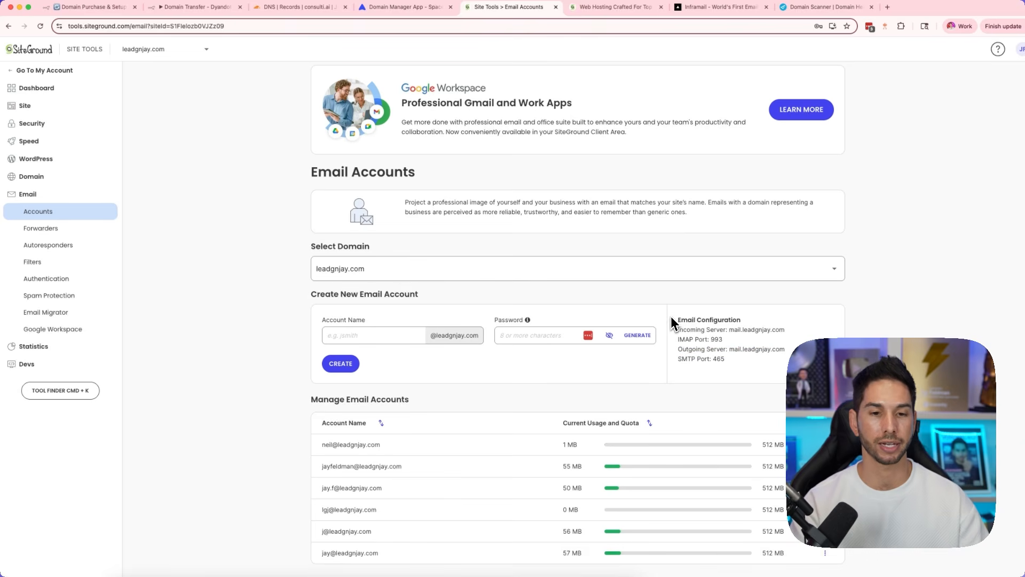
click(379, 333)
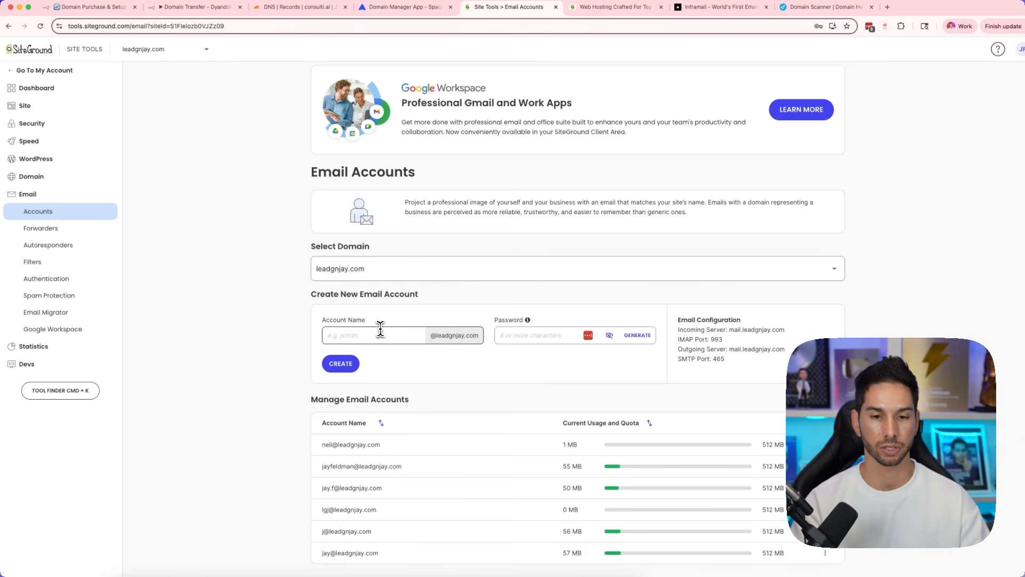
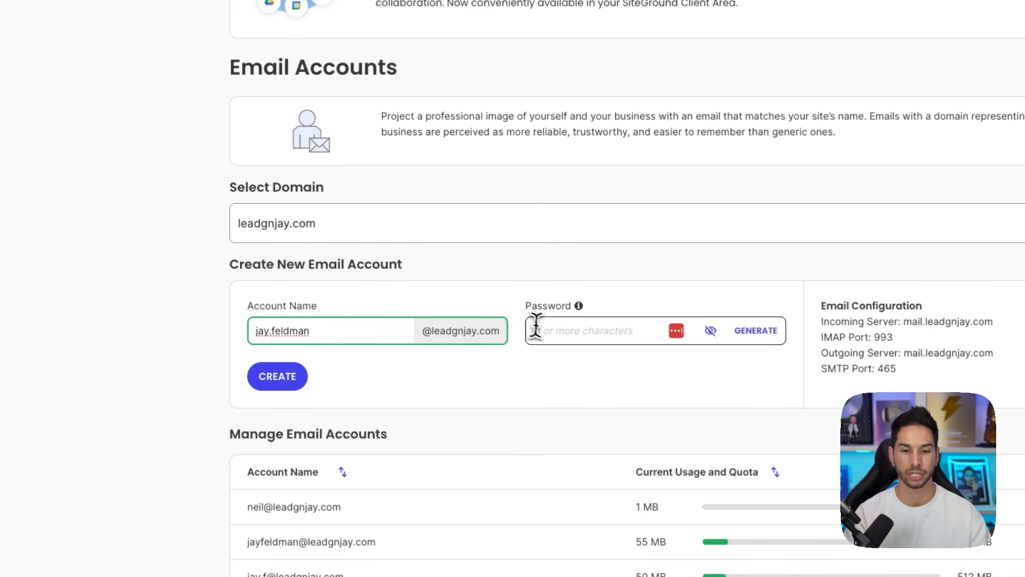
Create a leadgnjay.com mailbox named for the user, using a generated and copied strong password.
click(553, 330)
text(••••••••)
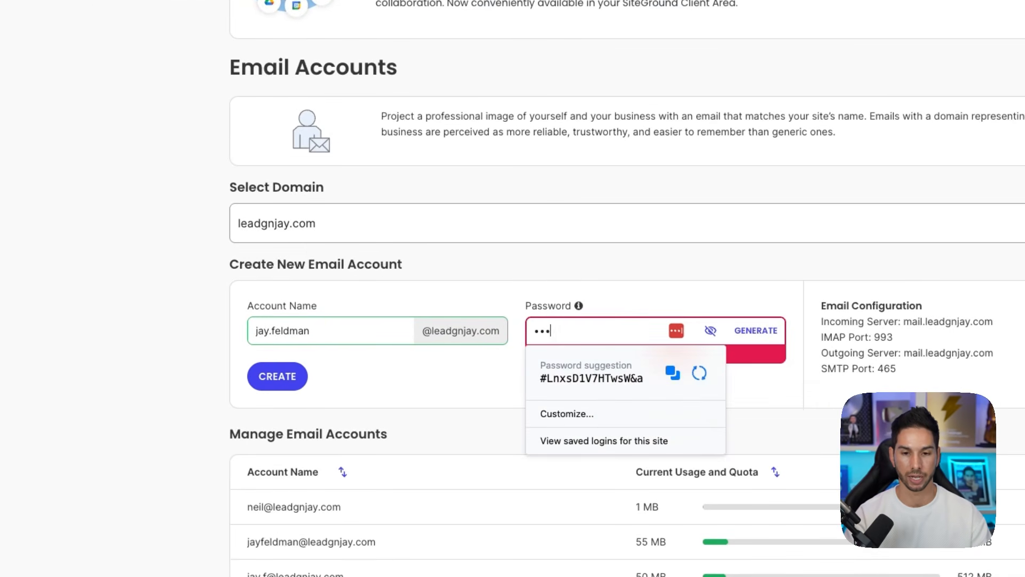
click(557, 291)
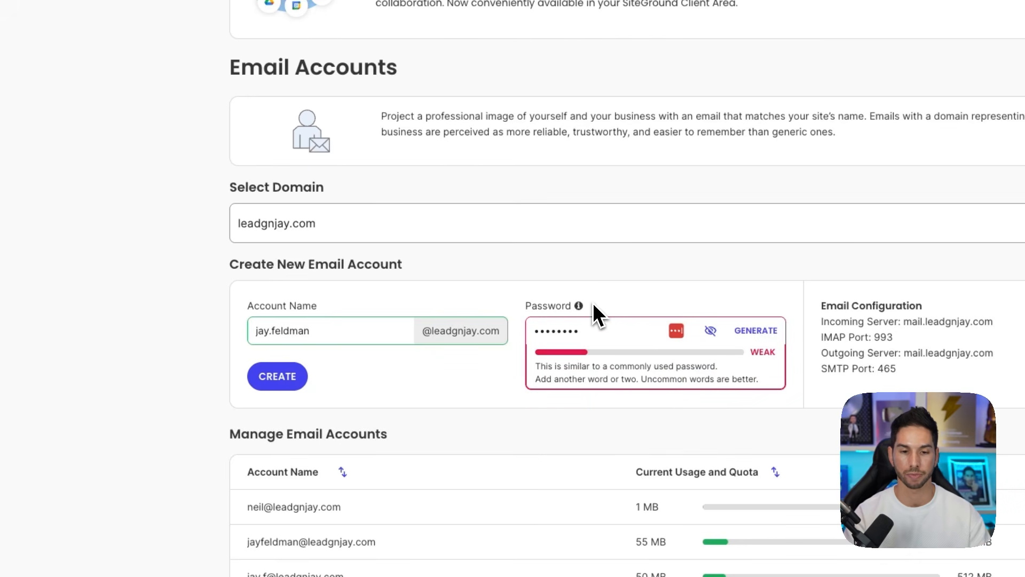
key(super+BackSpace)
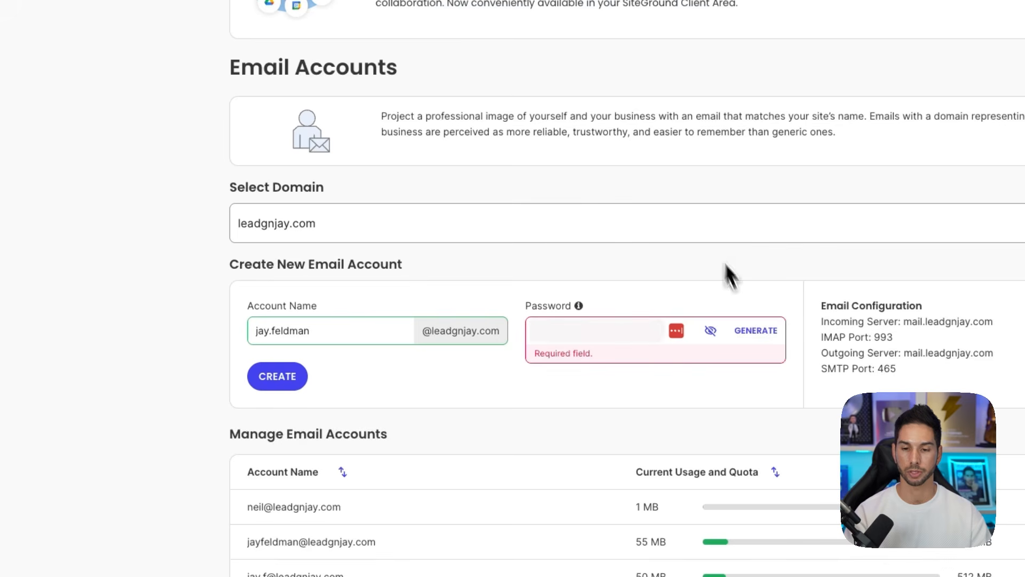
click(755, 331)
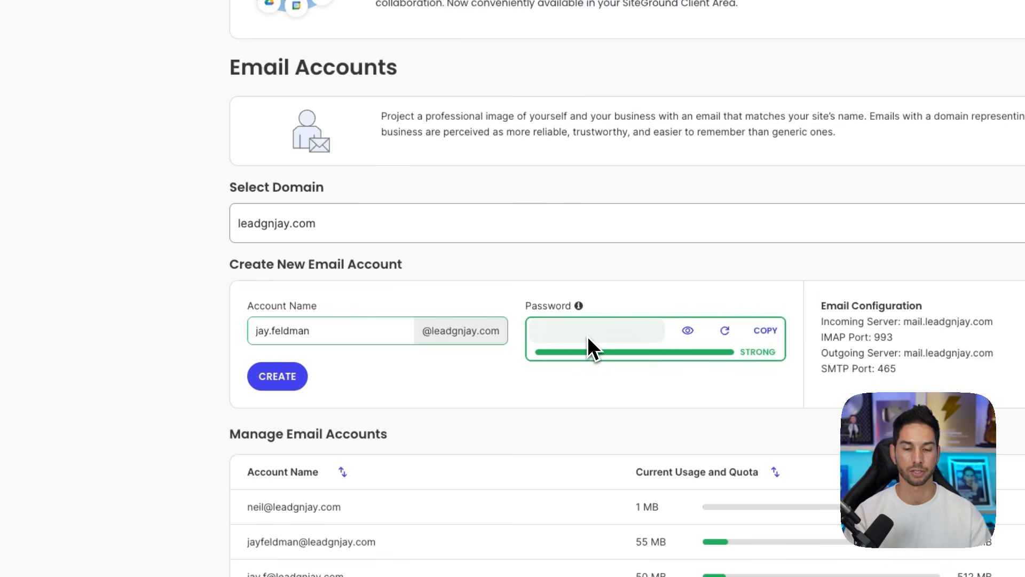
click(758, 330)
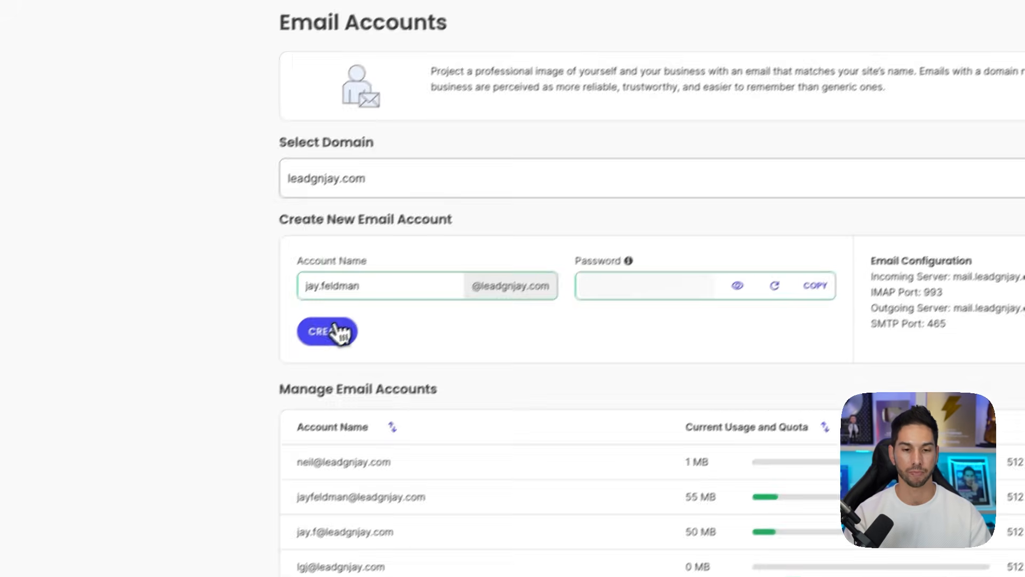
click(335, 328)
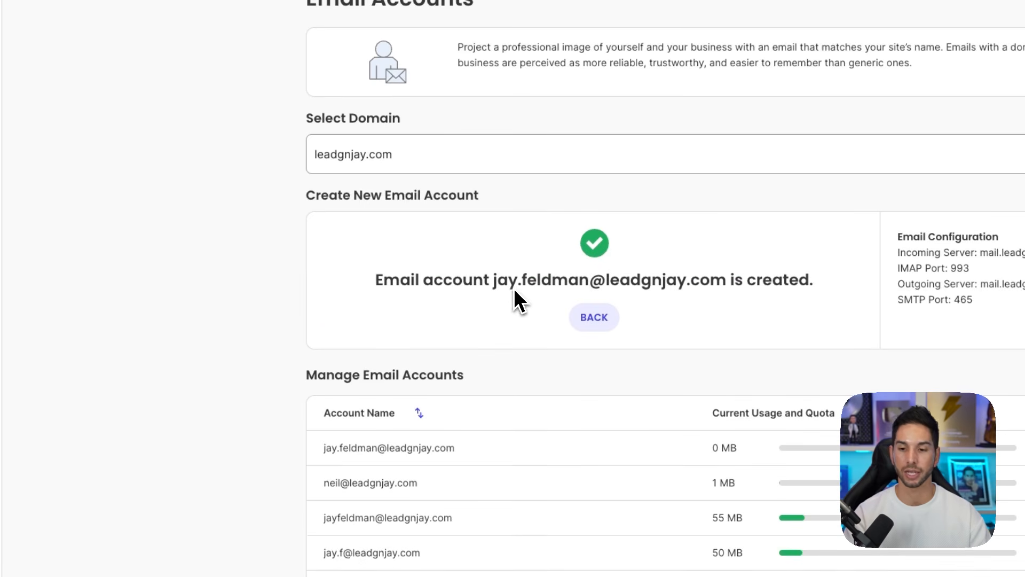
Find the new account in the mailbox list and log in to its webmail from Actions.
scroll(454, 264, down, 1)
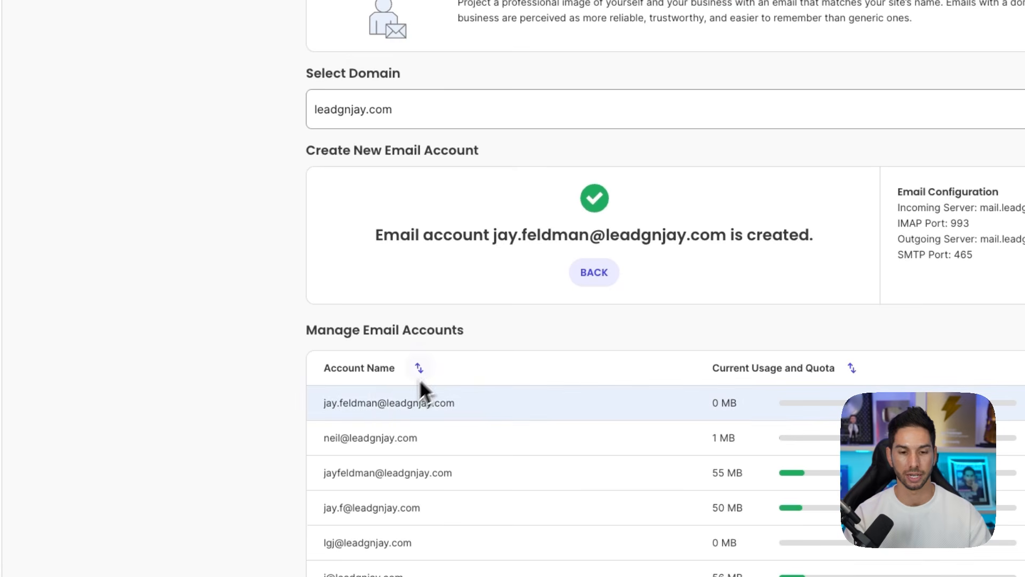
triple_click(379, 404)
click(259, 315)
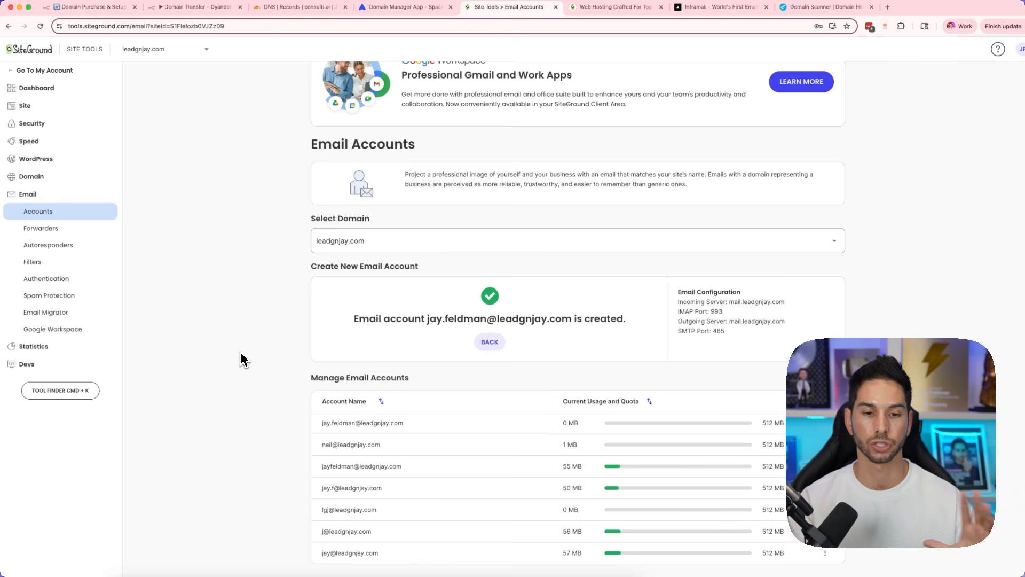
click(359, 244)
click(488, 344)
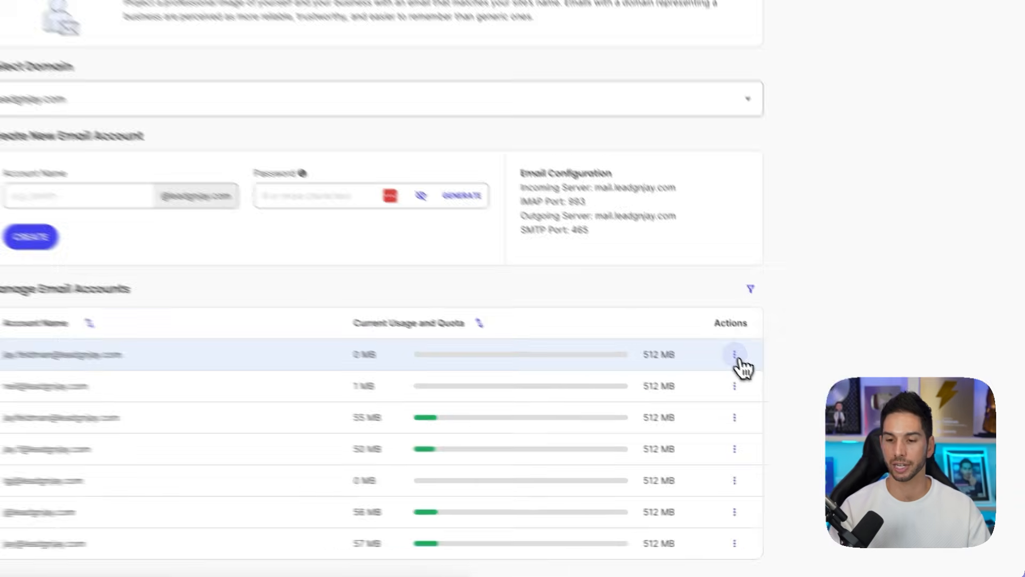
click(736, 356)
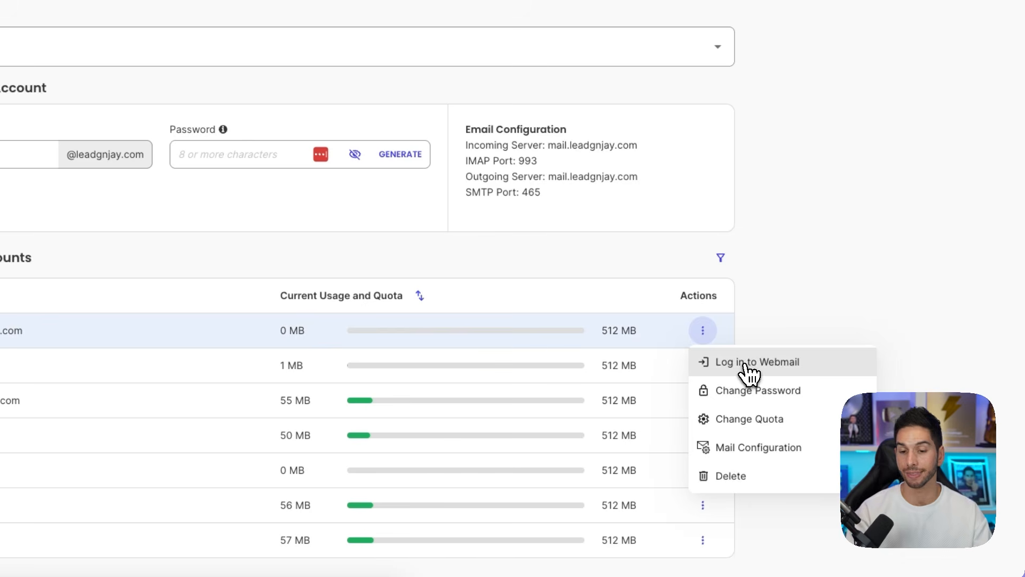
click(746, 365)
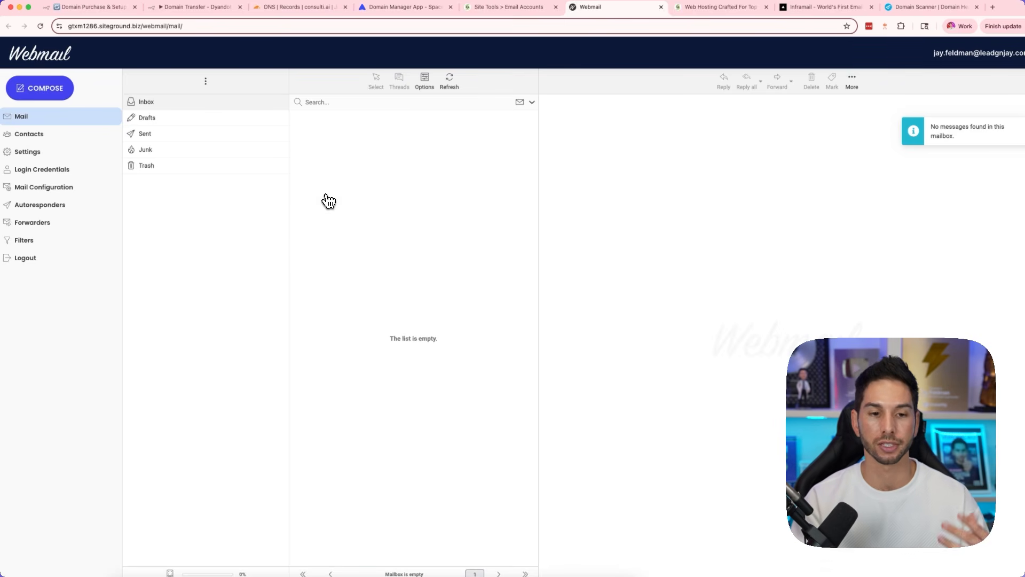
Compose and send an email with body 'Test' to the user's other address.
click(46, 93)
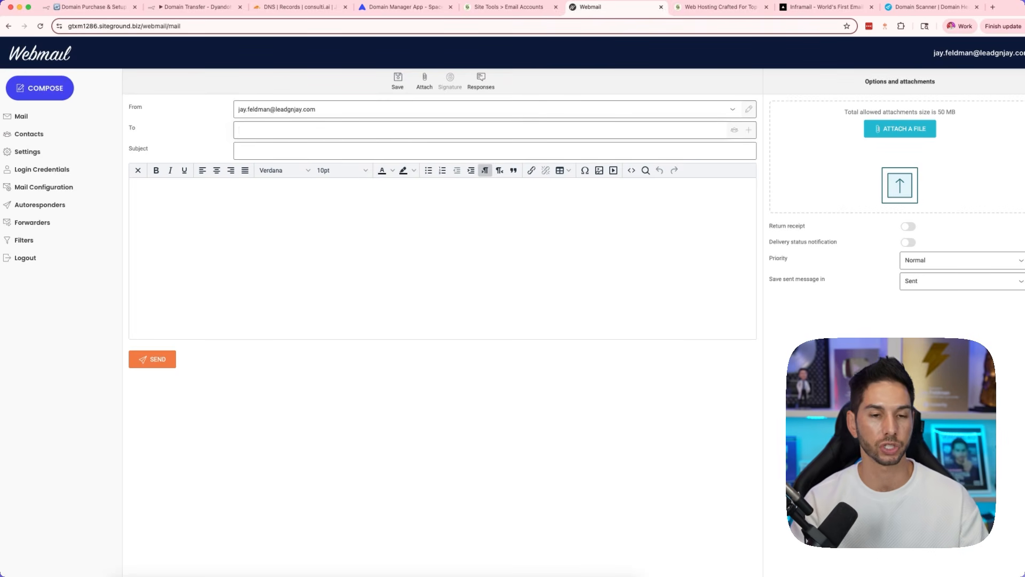
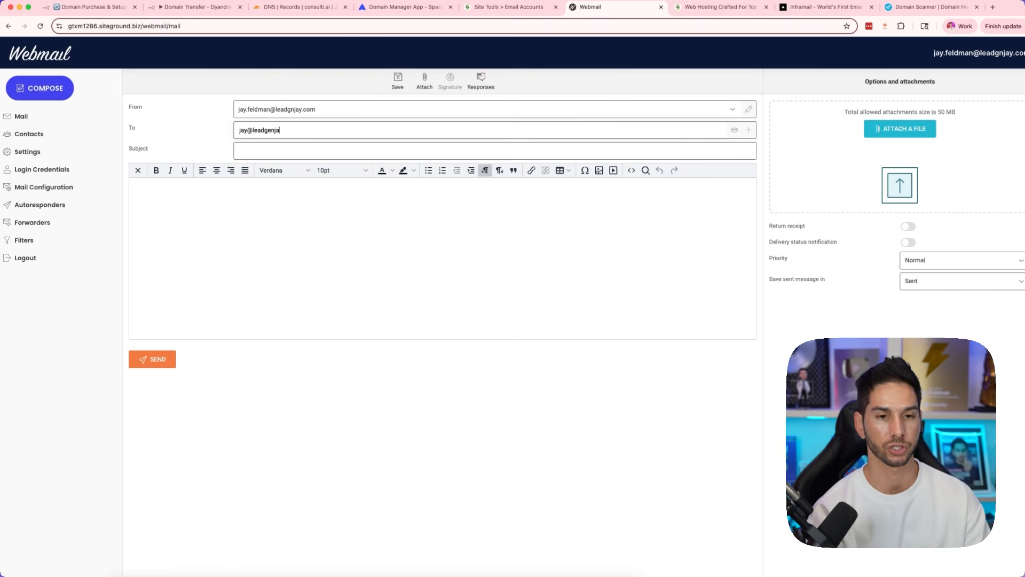
key(Return)
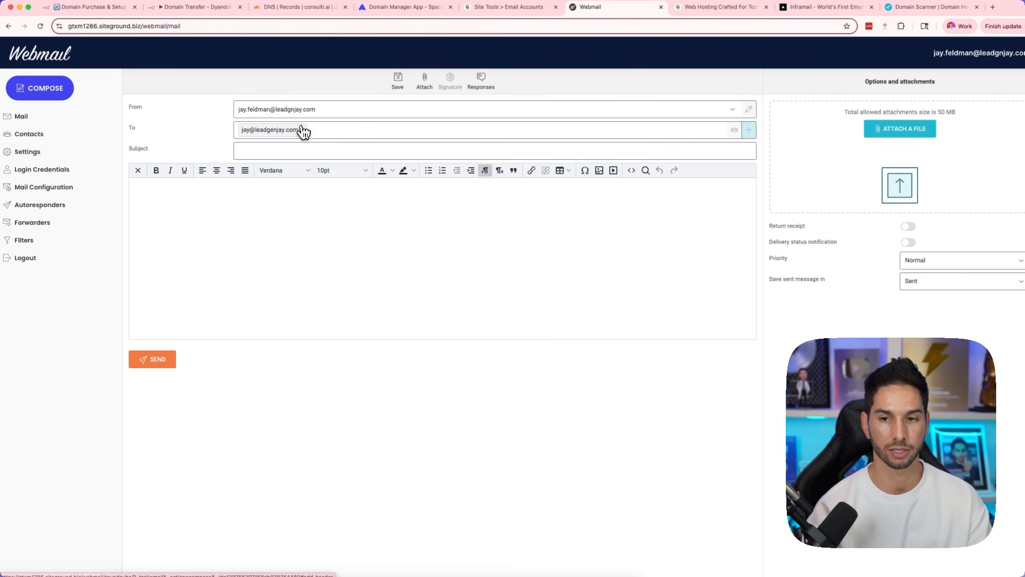
click(353, 153)
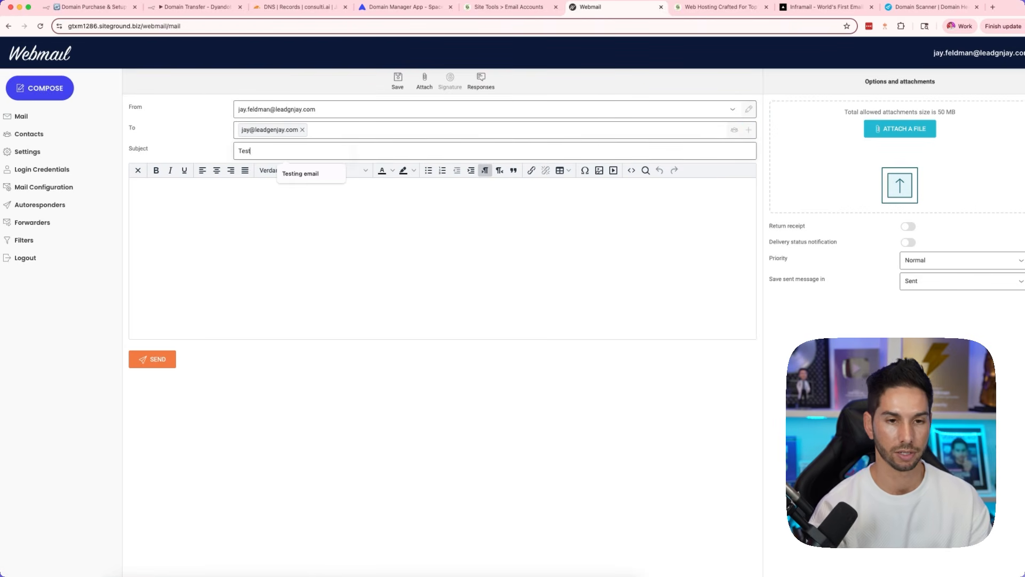
click(336, 227)
text(Test)
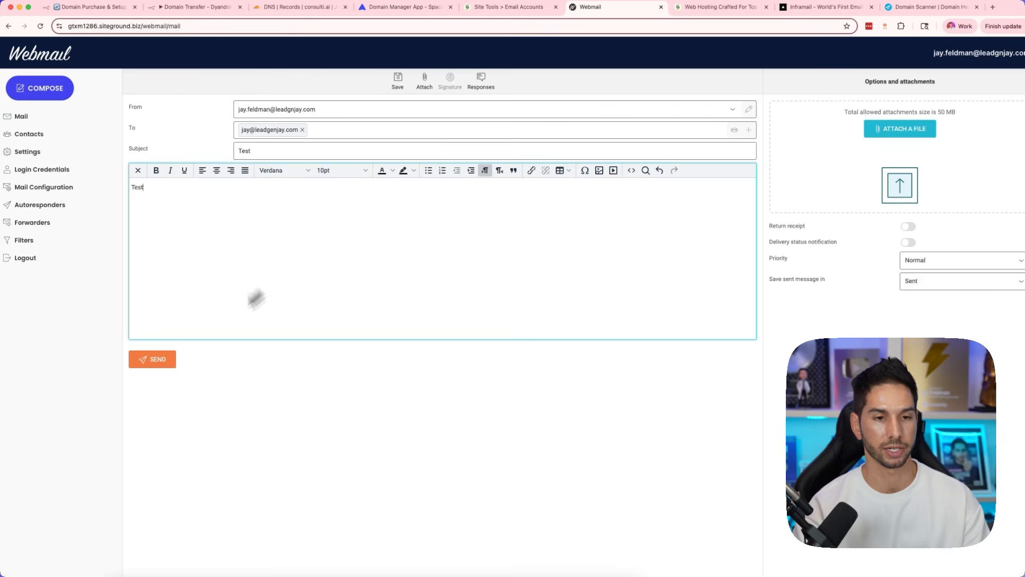
click(162, 360)
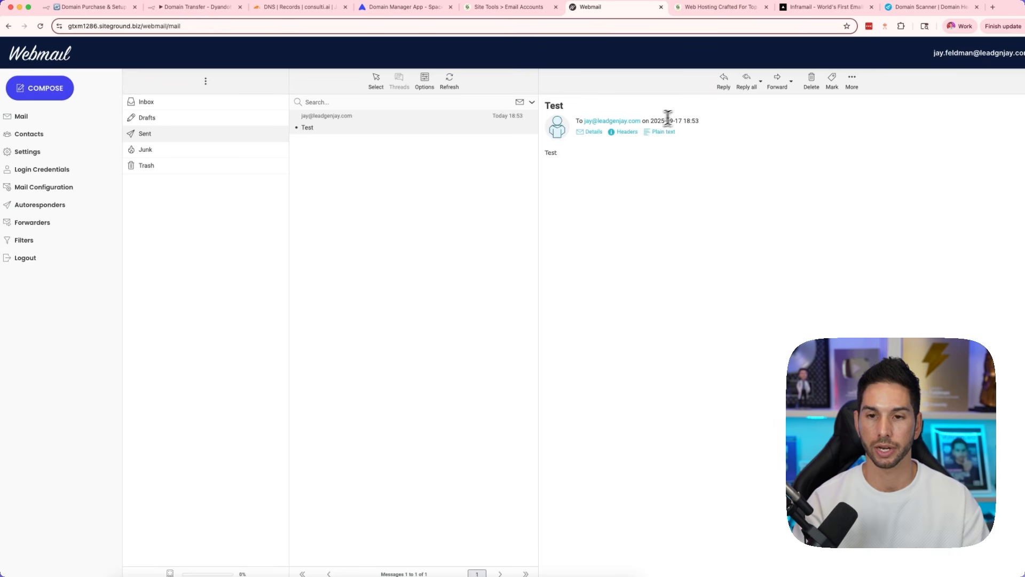
Open the sent message and expand its sender and recipient details.
double_click(658, 123)
click(614, 201)
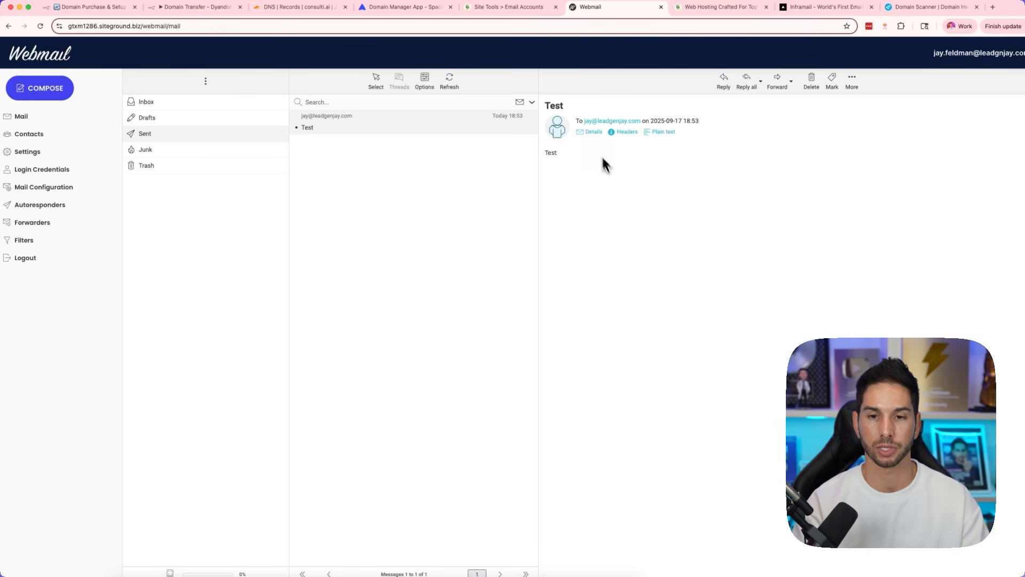
click(590, 131)
double_click(552, 171)
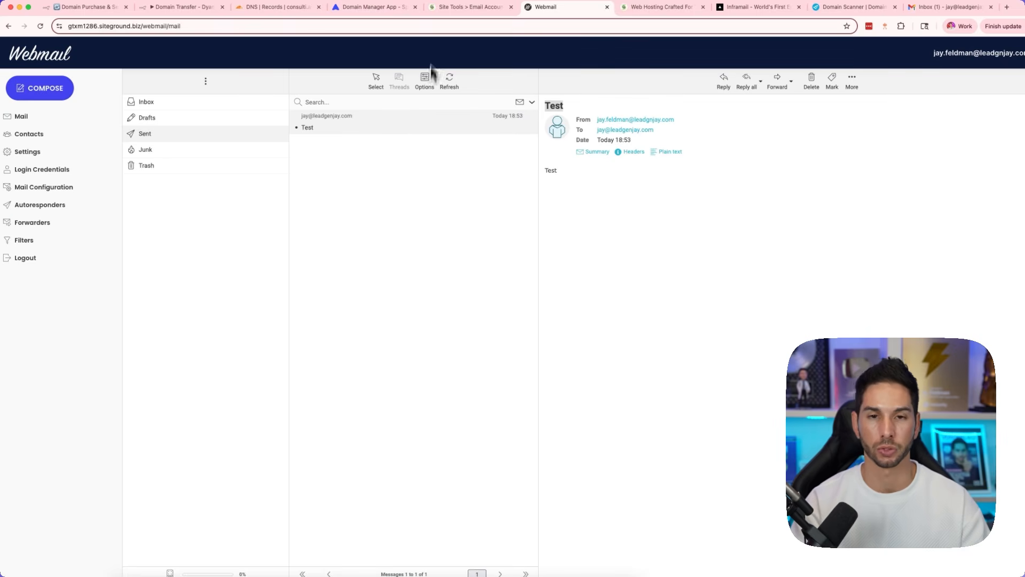
Check the new mailbox's manual settings: server mail.leadgnjay.com, IMAP port 993 and username.
click(441, 11)
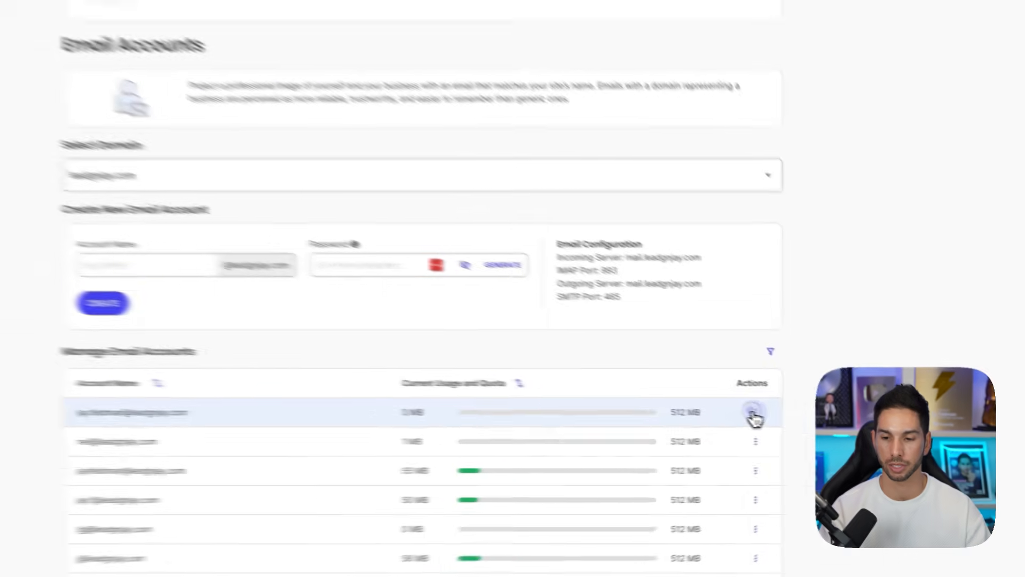
click(824, 422)
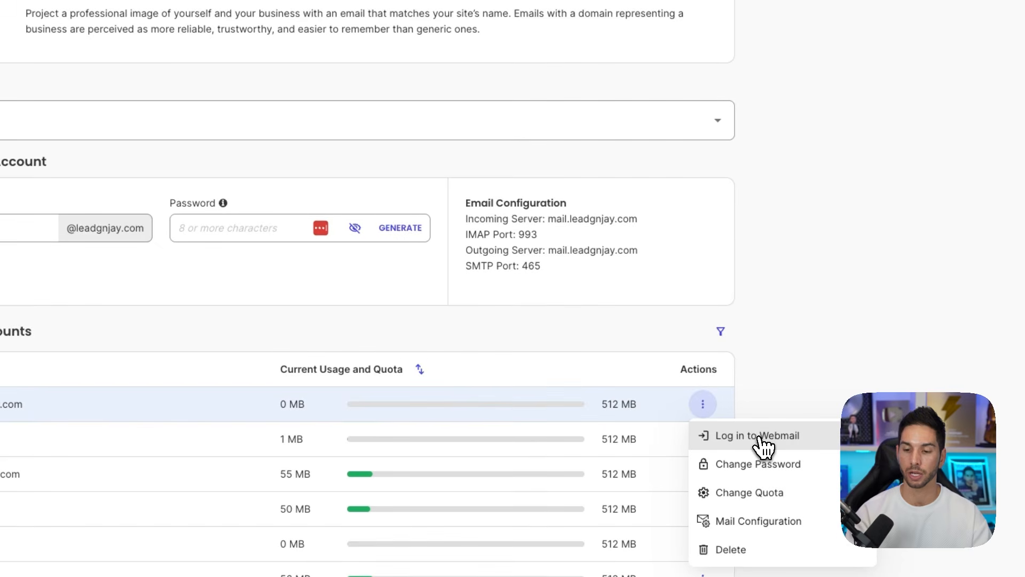
click(756, 524)
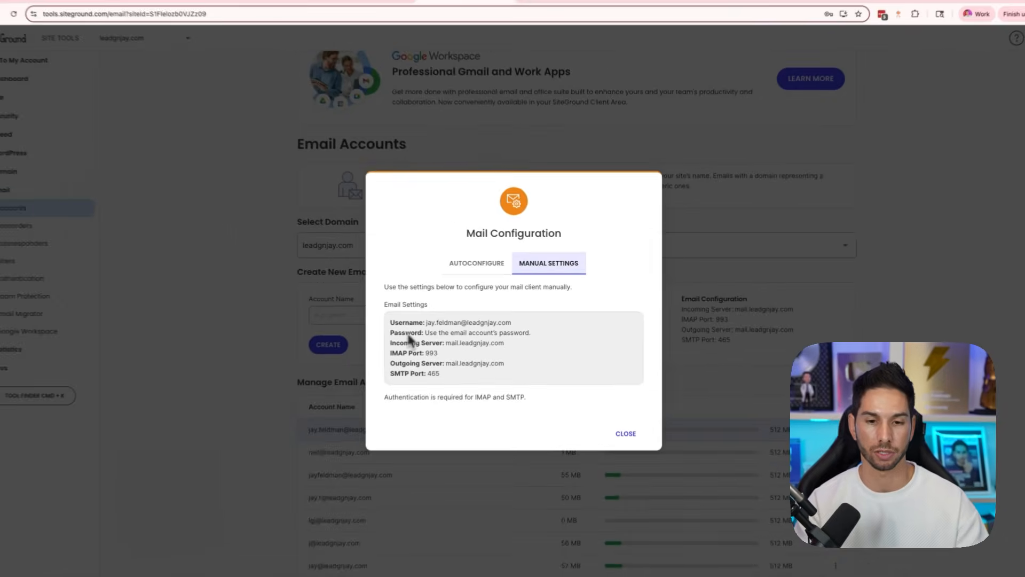
drag(453, 341, 521, 342)
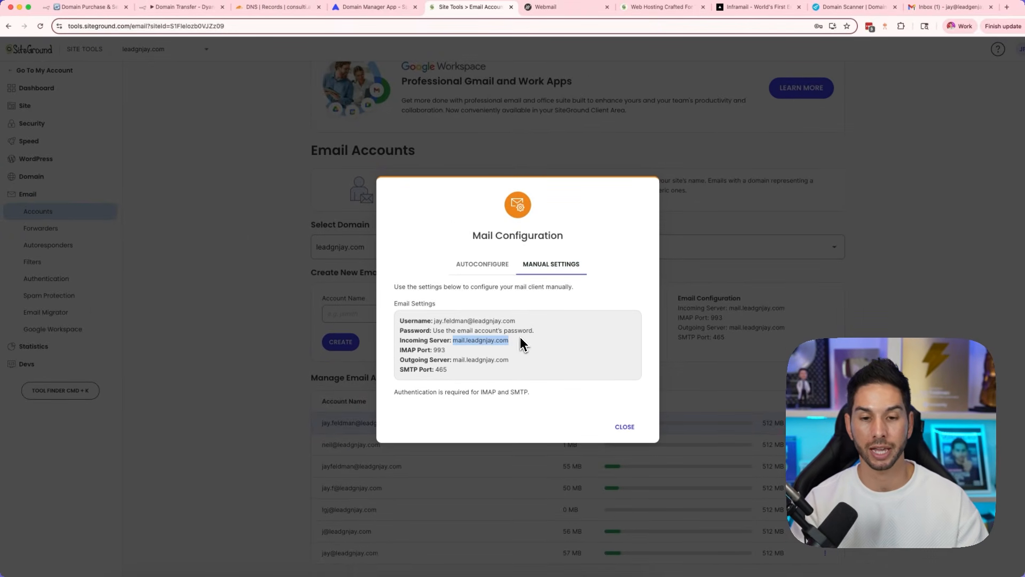
double_click(440, 350)
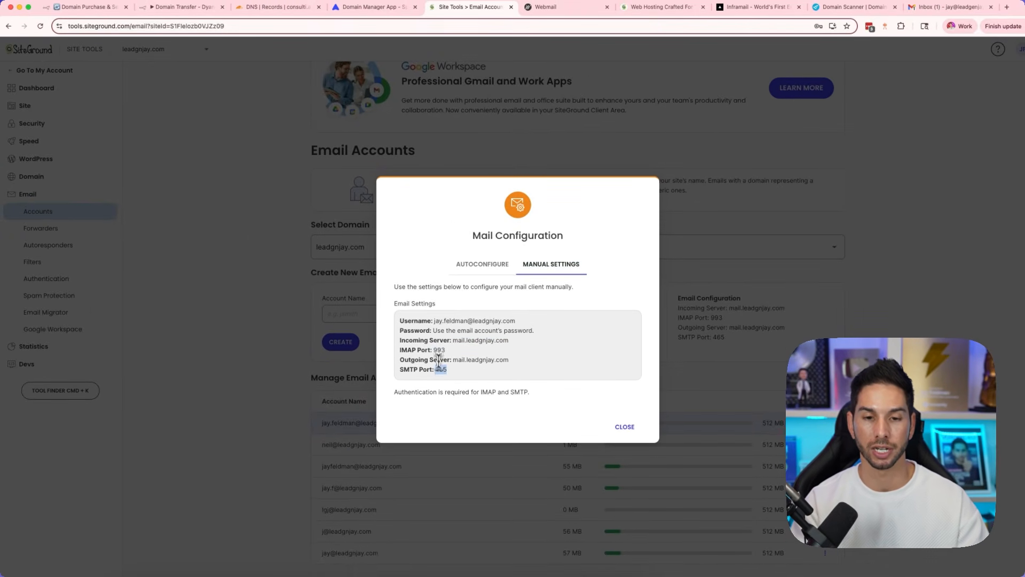
drag(433, 321, 519, 322)
key(Escape)
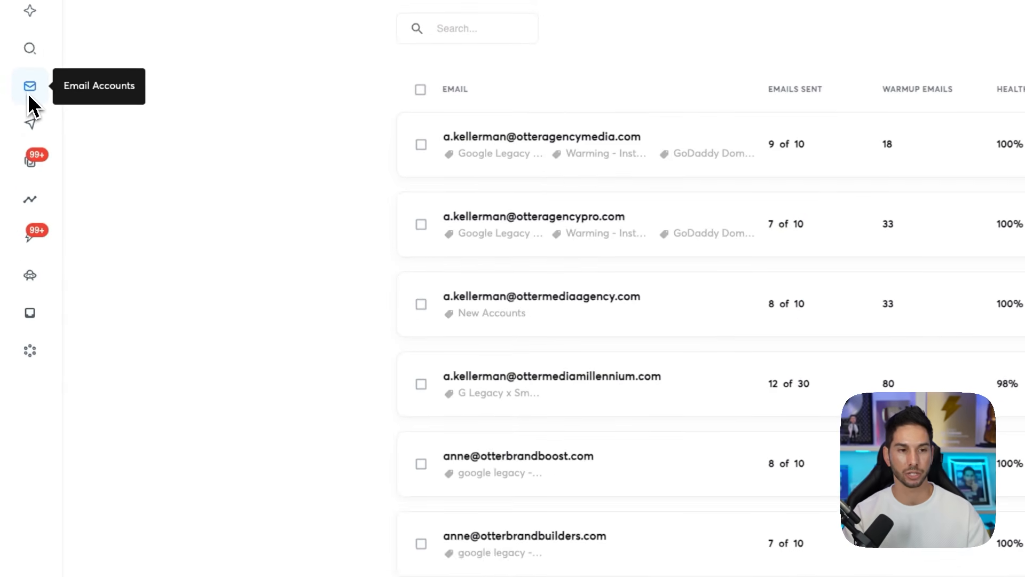
Begin a single-account Any Provider IMAP/SMTP connection in Instantly, then return to SiteGround.
click(787, 20)
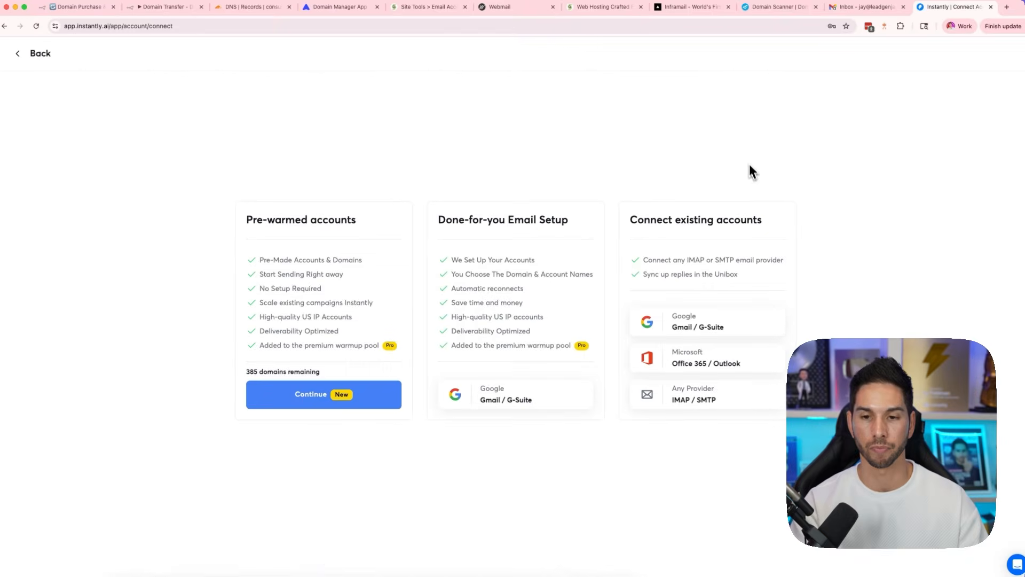
triple_click(687, 217)
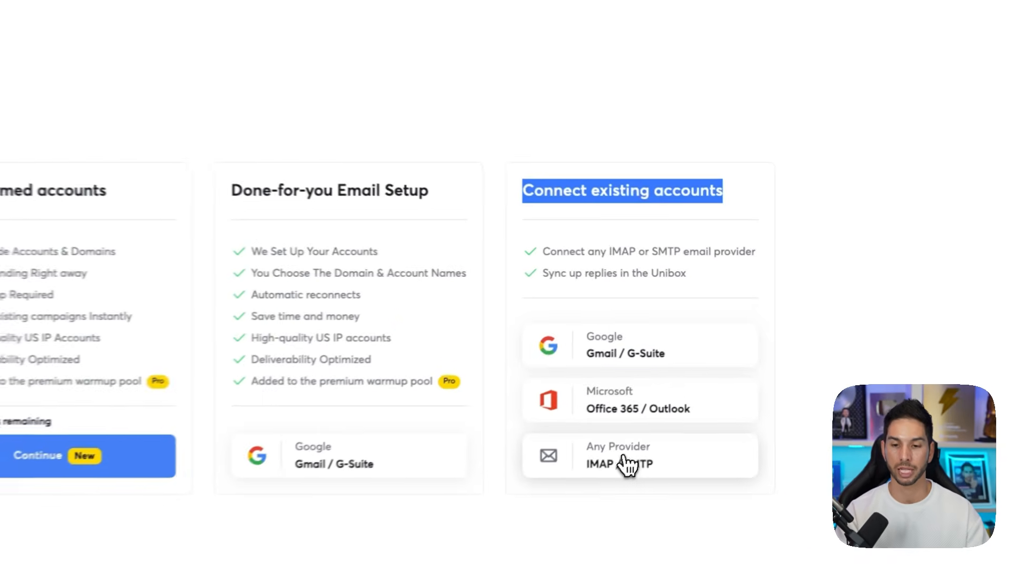
click(601, 483)
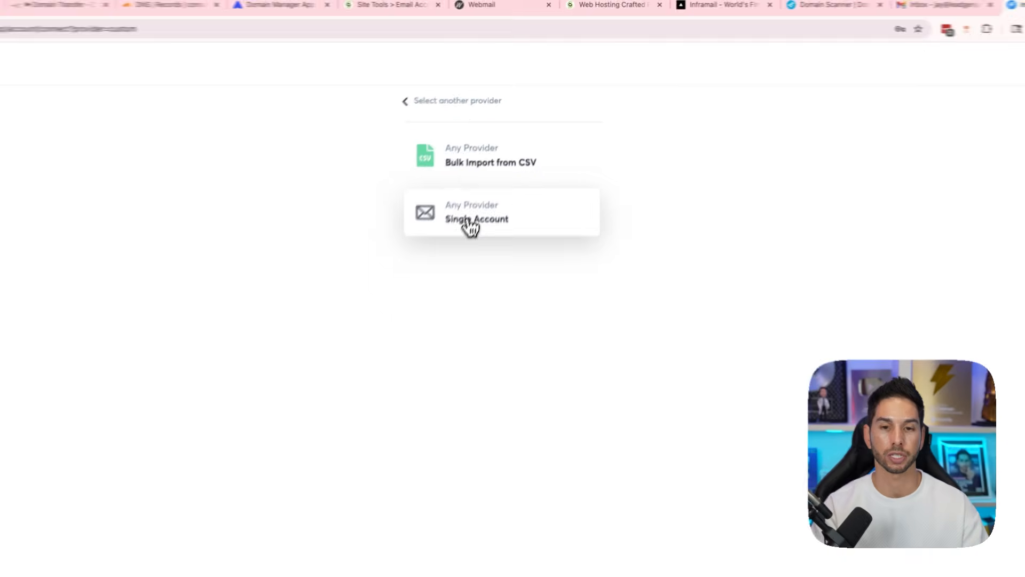
click(493, 180)
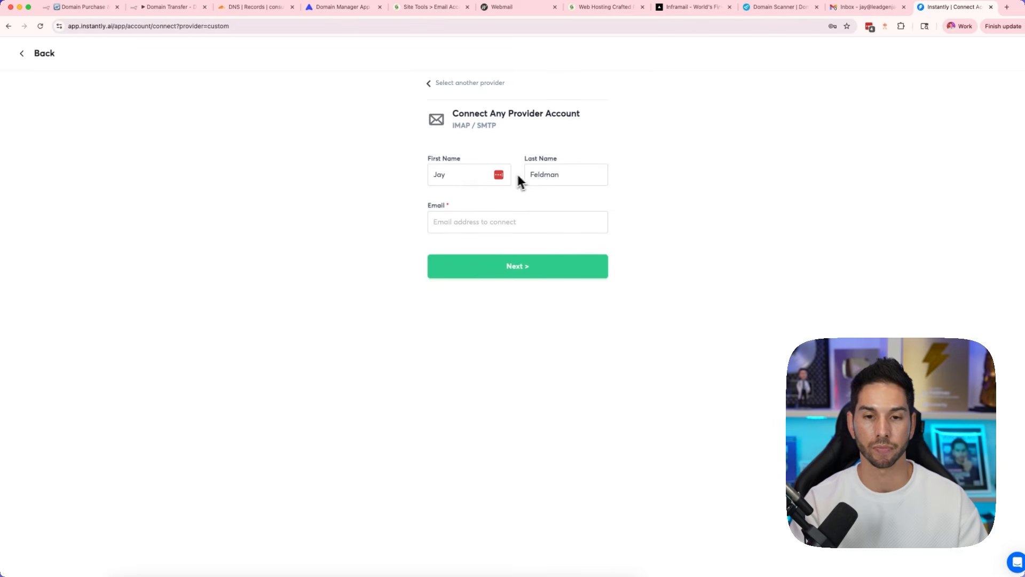
click(465, 222)
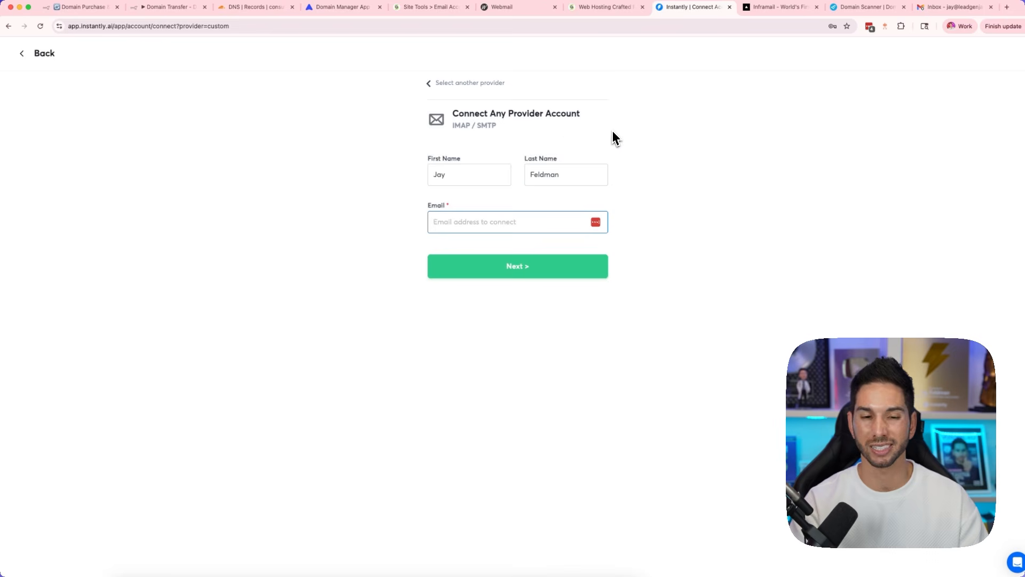
click(434, 16)
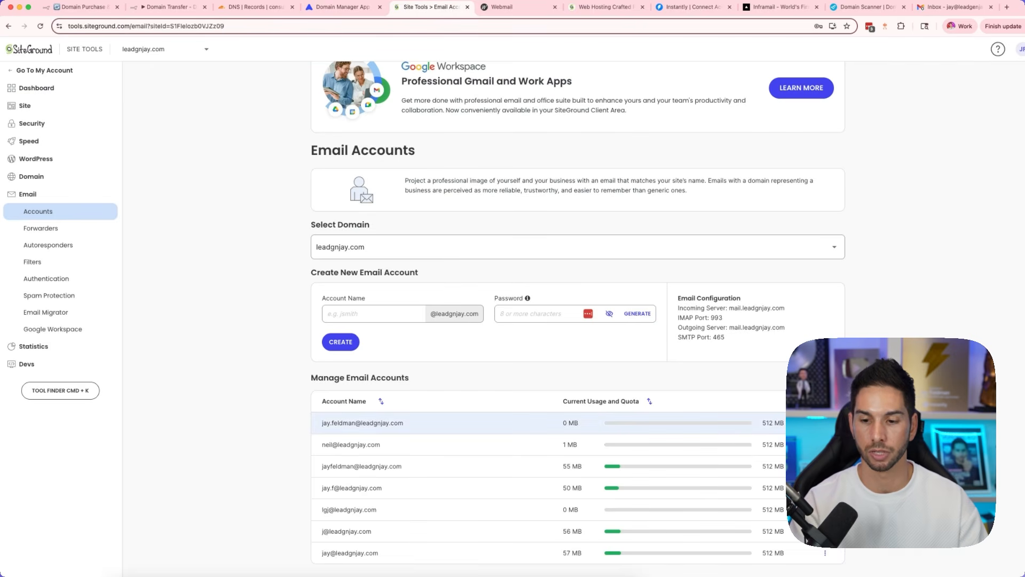
click(831, 453)
click(553, 283)
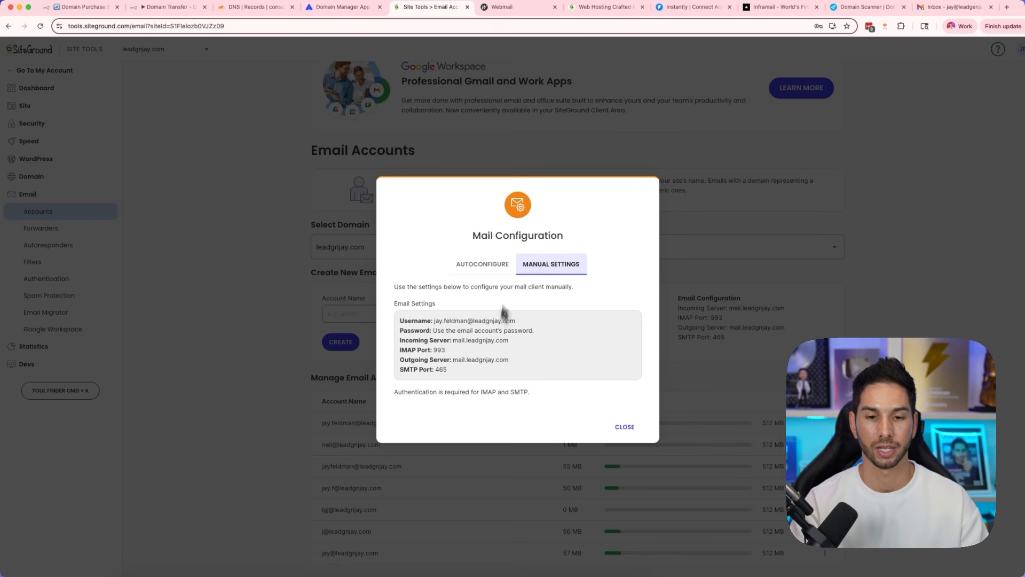
drag(457, 380, 367, 292)
click(257, 245)
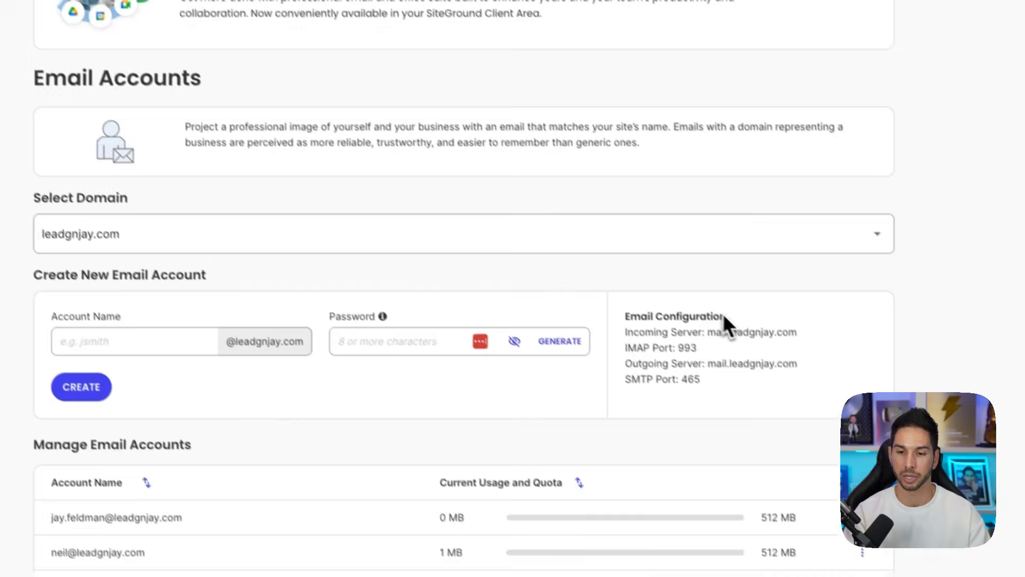
drag(192, 528, 48, 528)
key(ctrl+c)
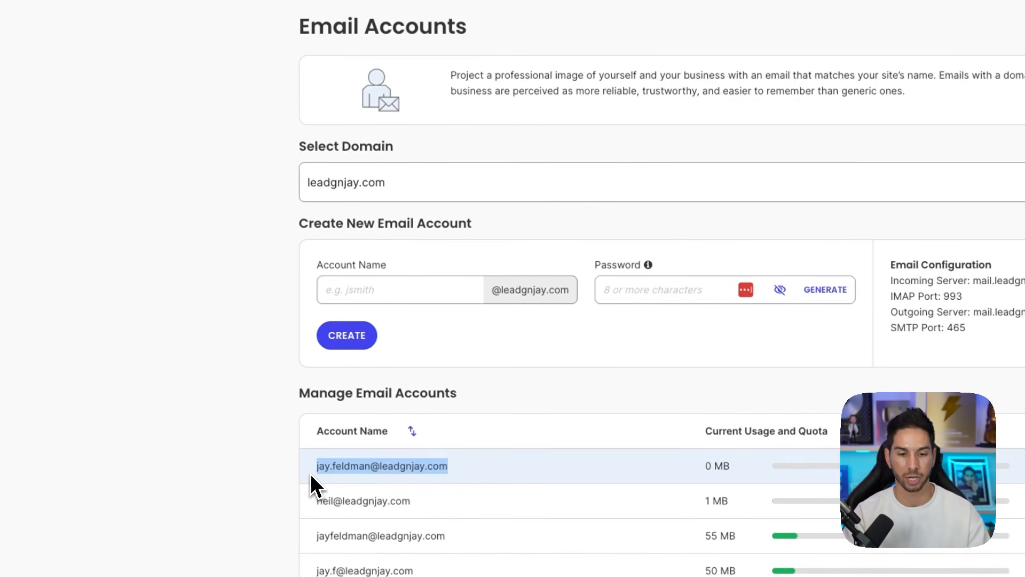
click(689, 4)
click(529, 12)
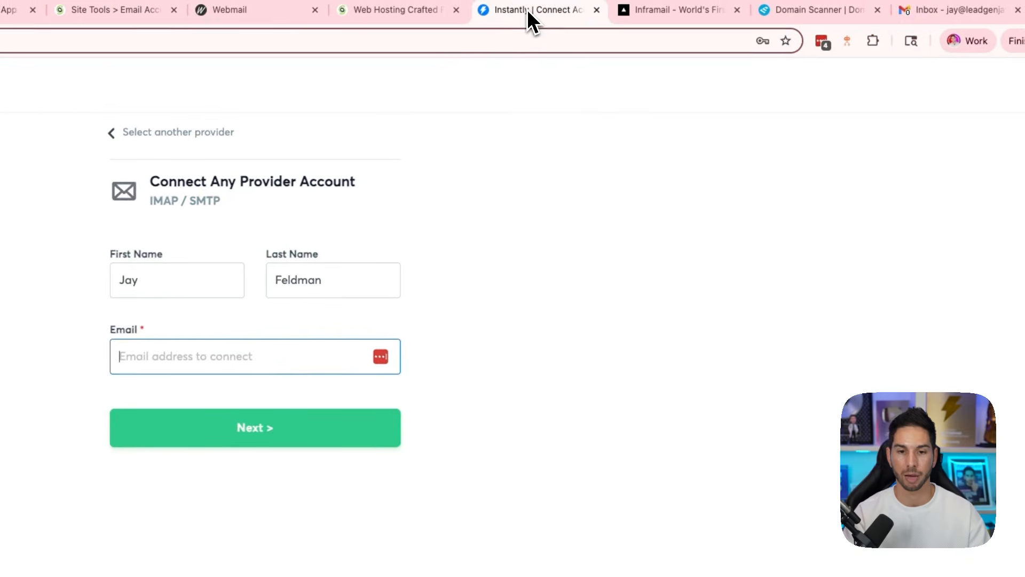
key(ctrl+v)
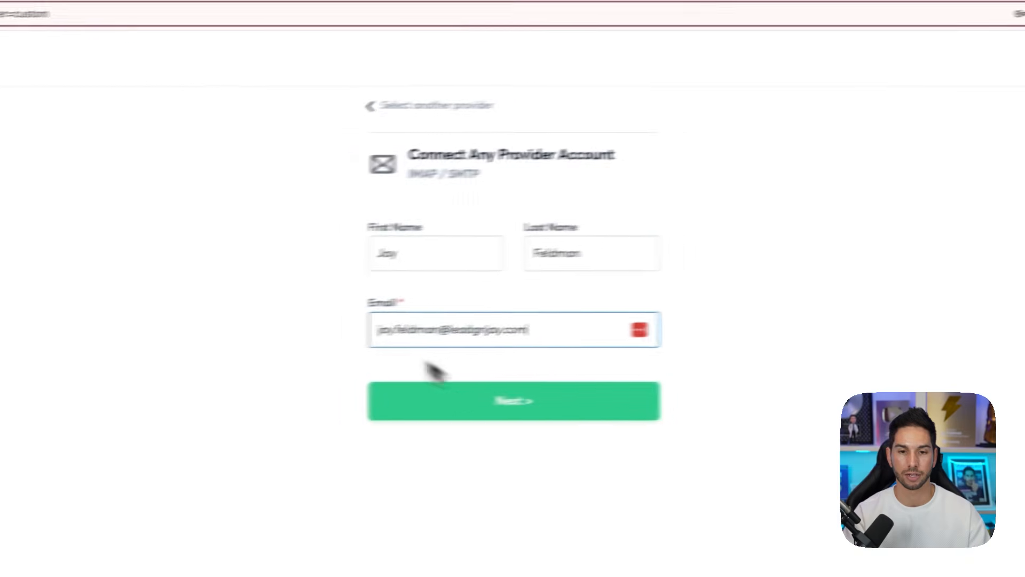
Fill the IMAP step with the mailbox password, host mail.leadgnjay.com and port 993, then submit.
click(255, 428)
click(477, 311)
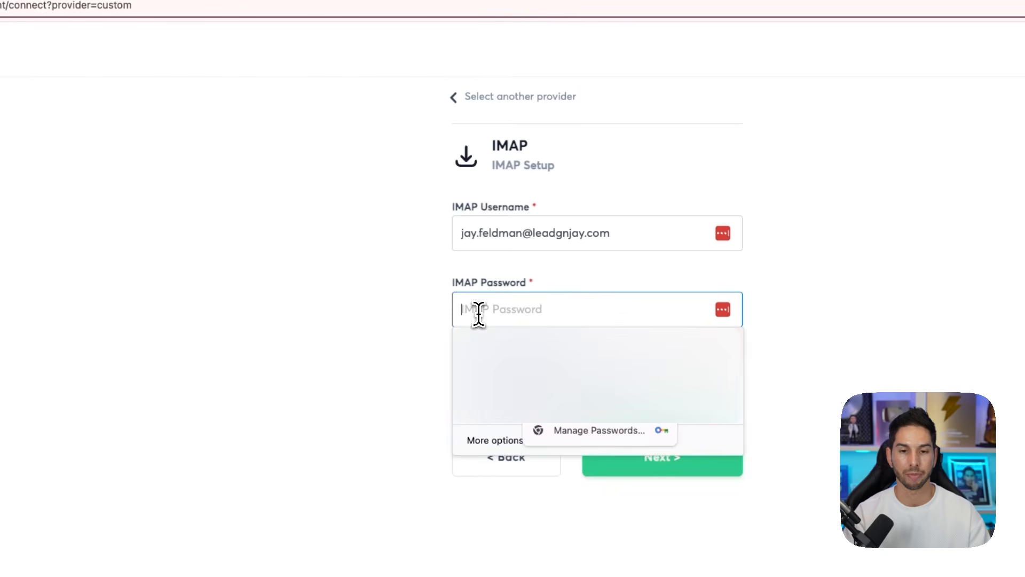
click(394, 315)
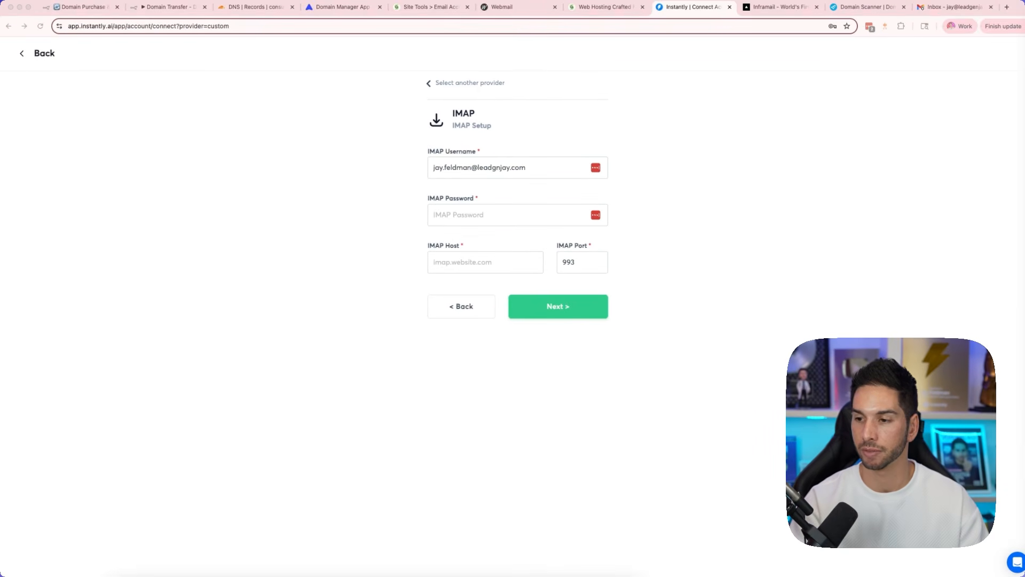
click(487, 216)
key(ctrl+v)
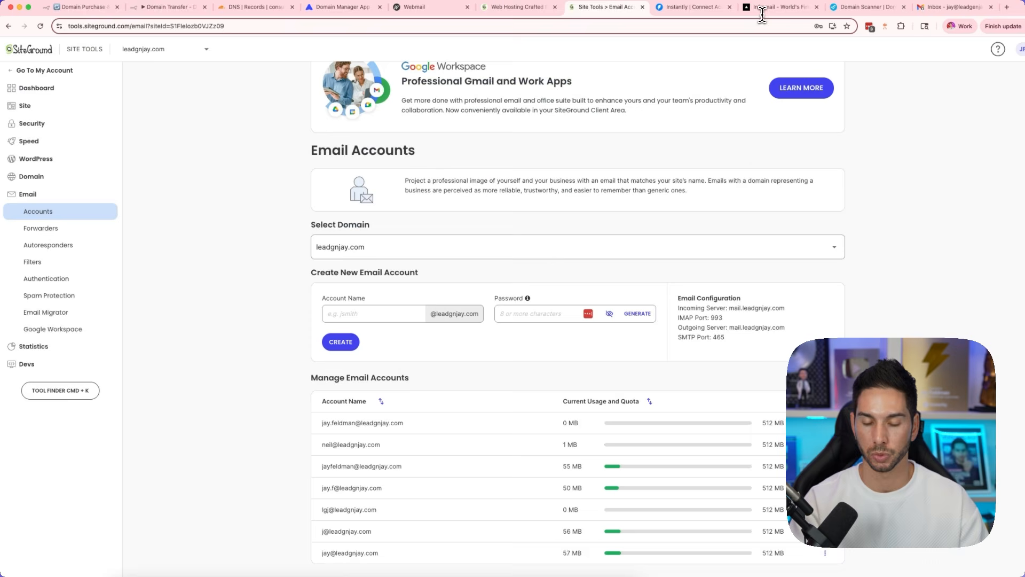
drag(737, 309, 782, 311)
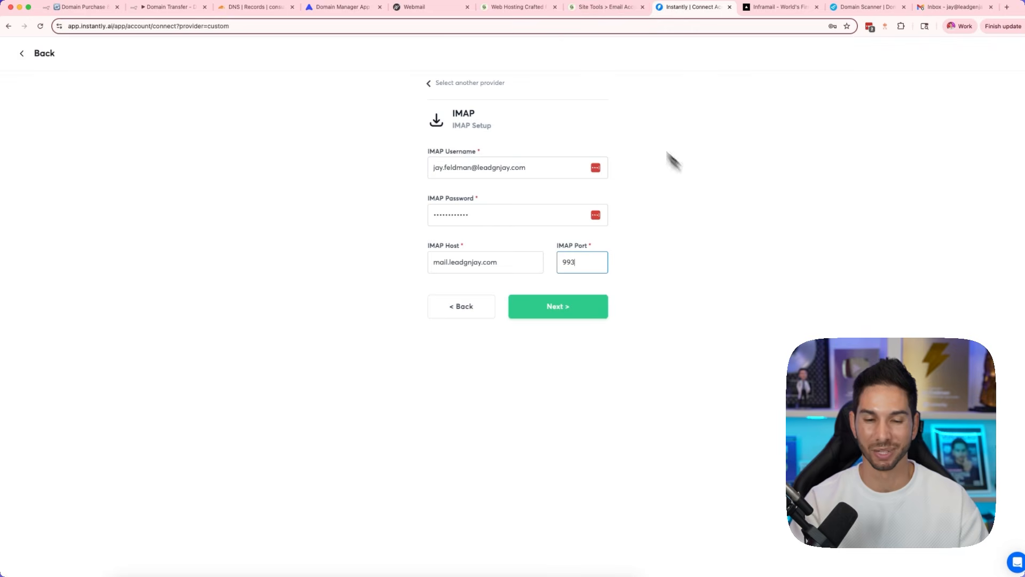
click(608, 10)
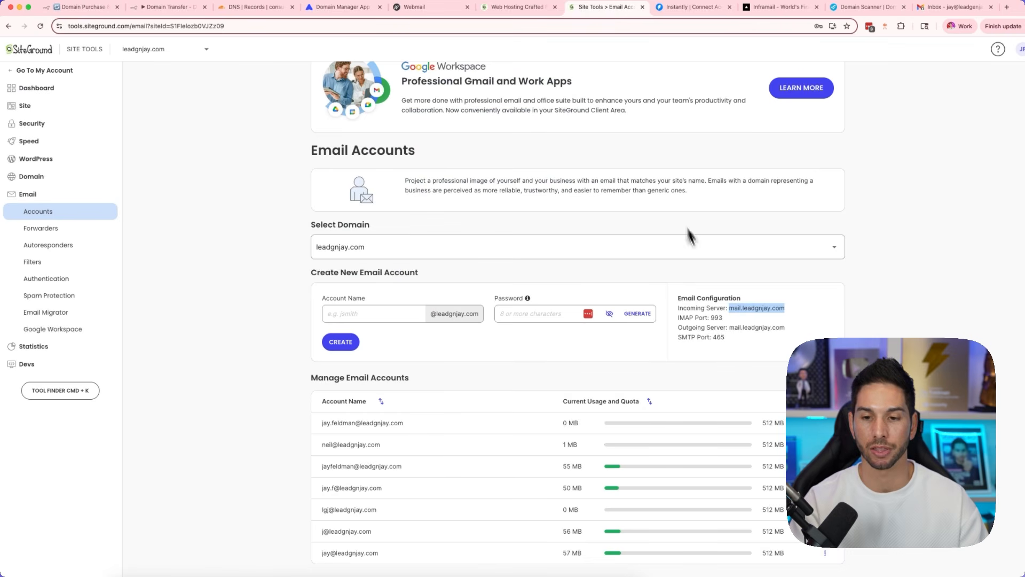
click(688, 8)
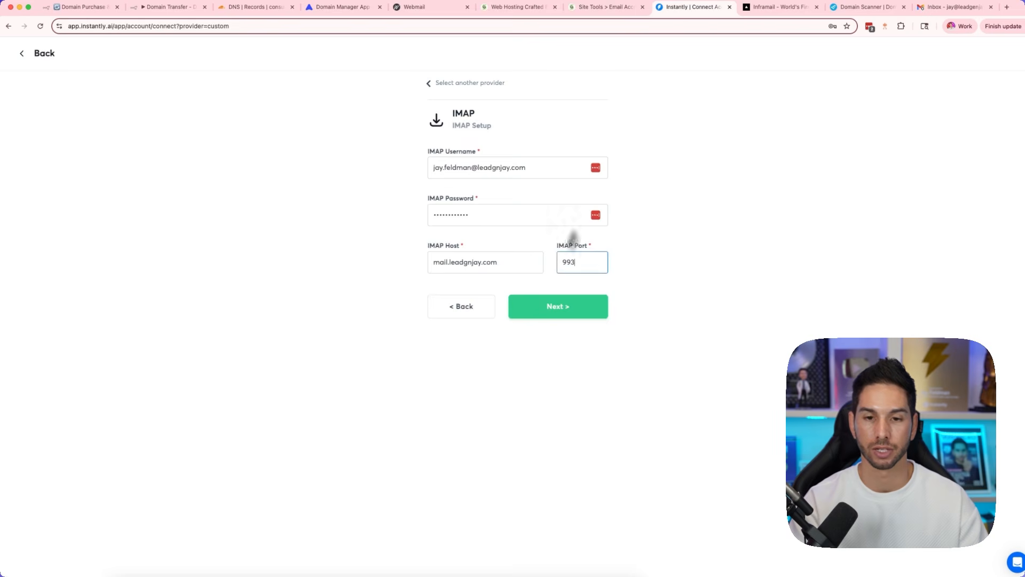
click(533, 311)
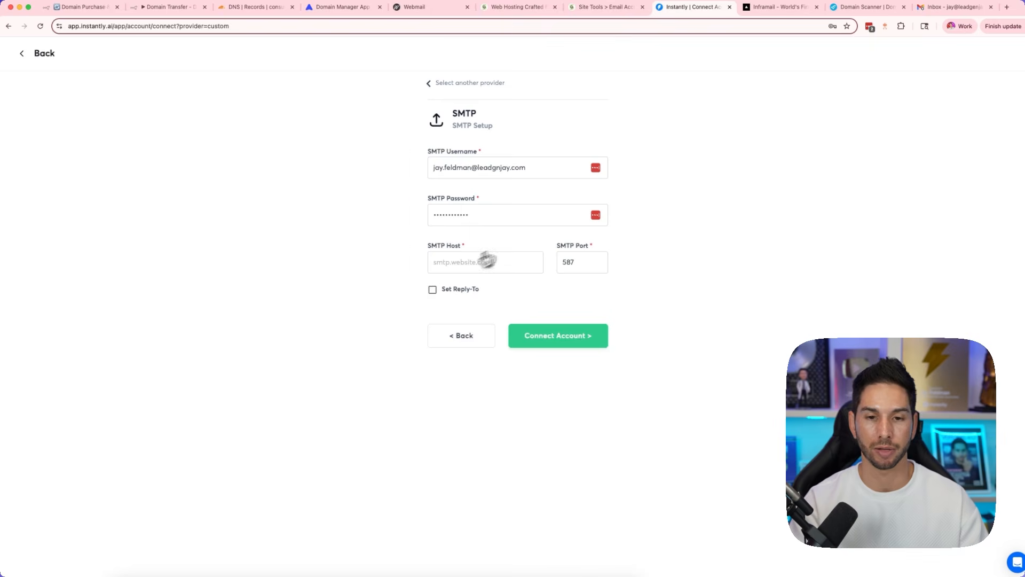
Enter SMTP host mail.leadgnjay.com and port 465 from SiteGround and connect the account.
click(606, 8)
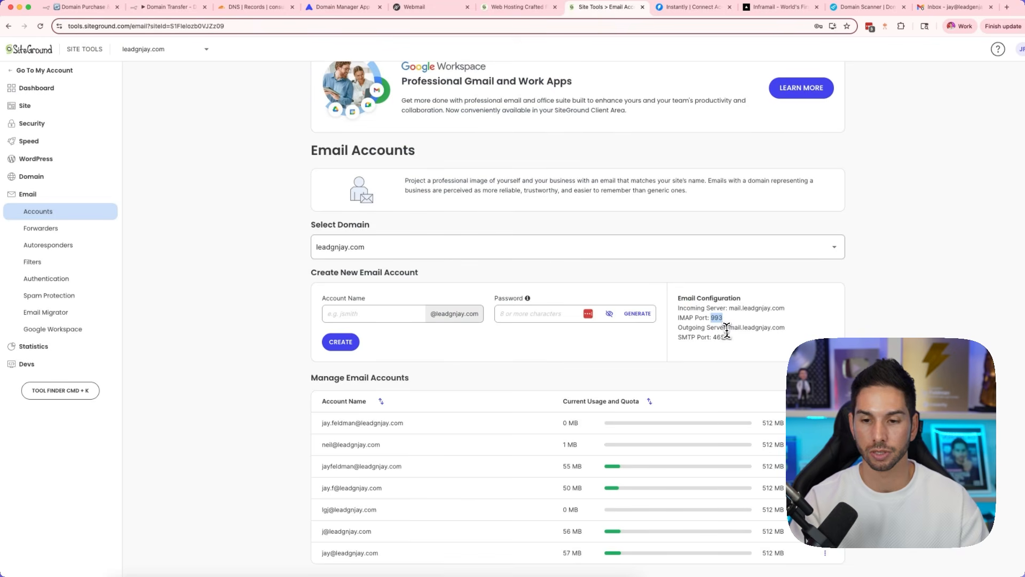
drag(729, 328, 803, 335)
key(ctrl+Tab)
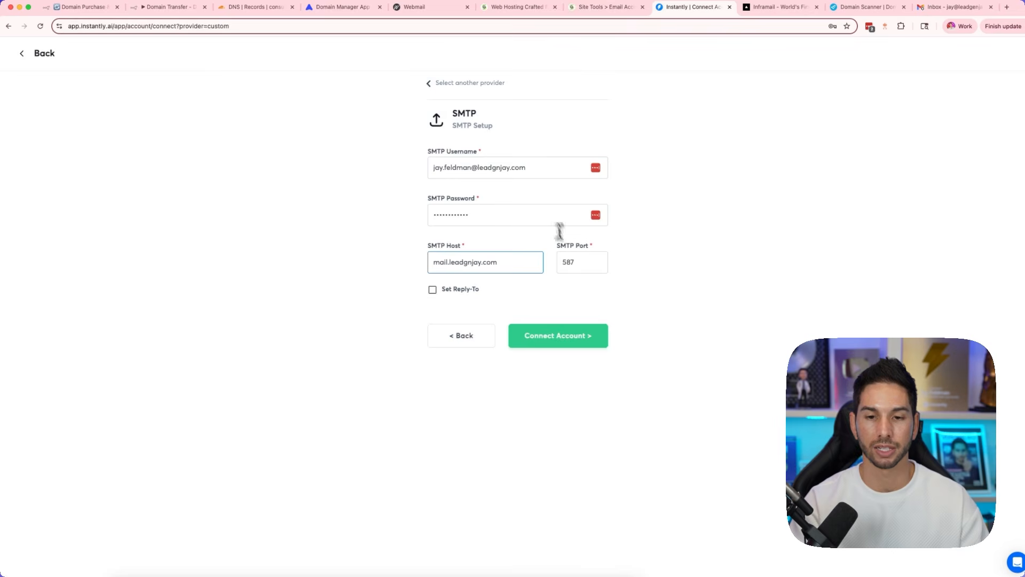
click(598, 10)
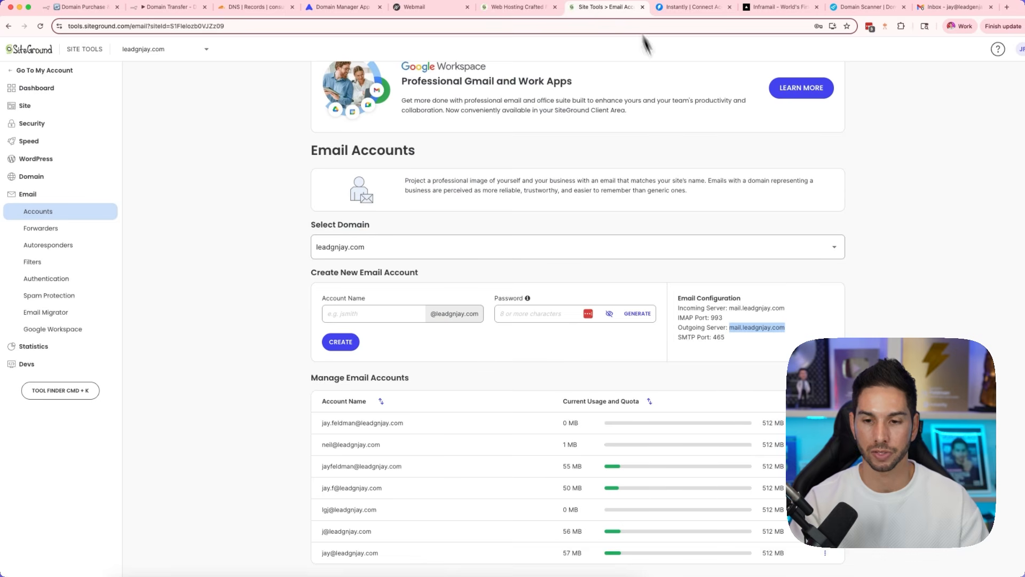
double_click(719, 337)
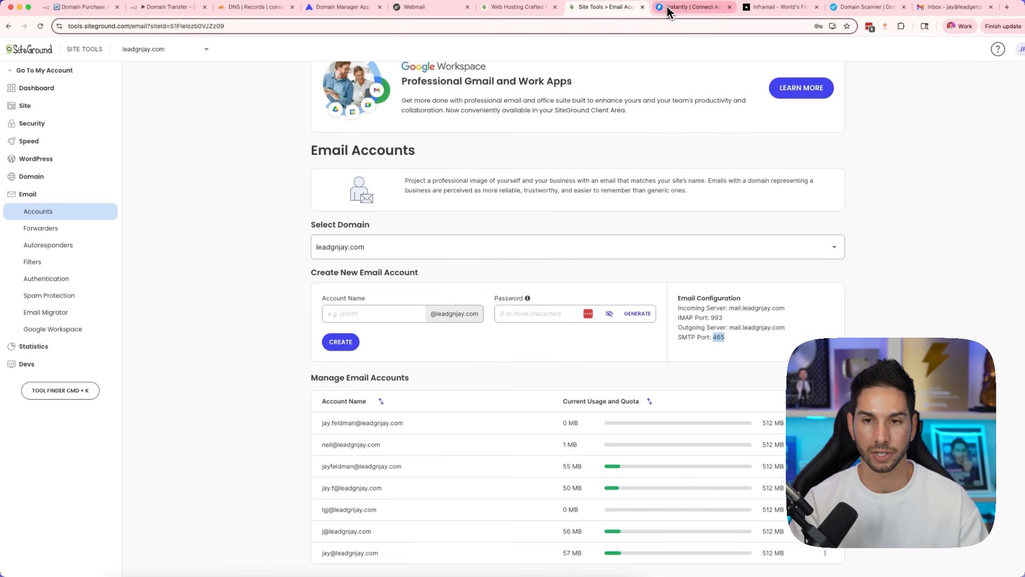
click(691, 7)
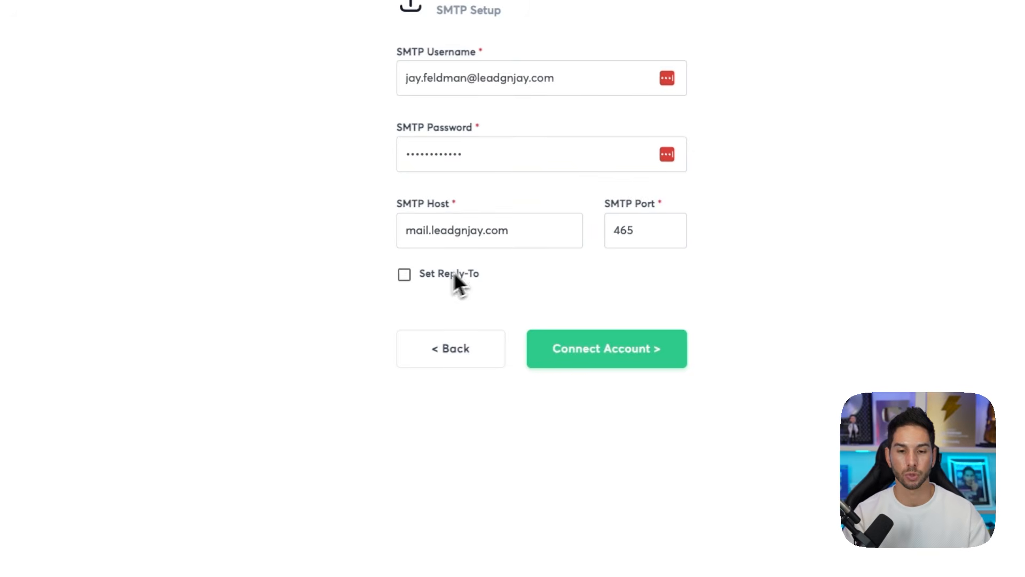
click(590, 348)
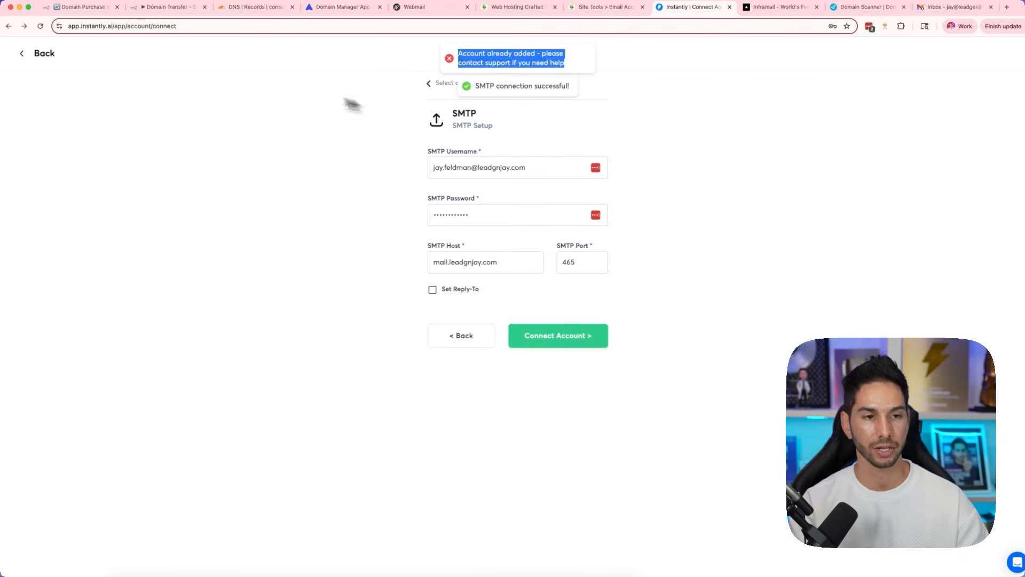
Dismiss the password prompts, search the accounts list for the new mailbox, and delete it.
click(28, 52)
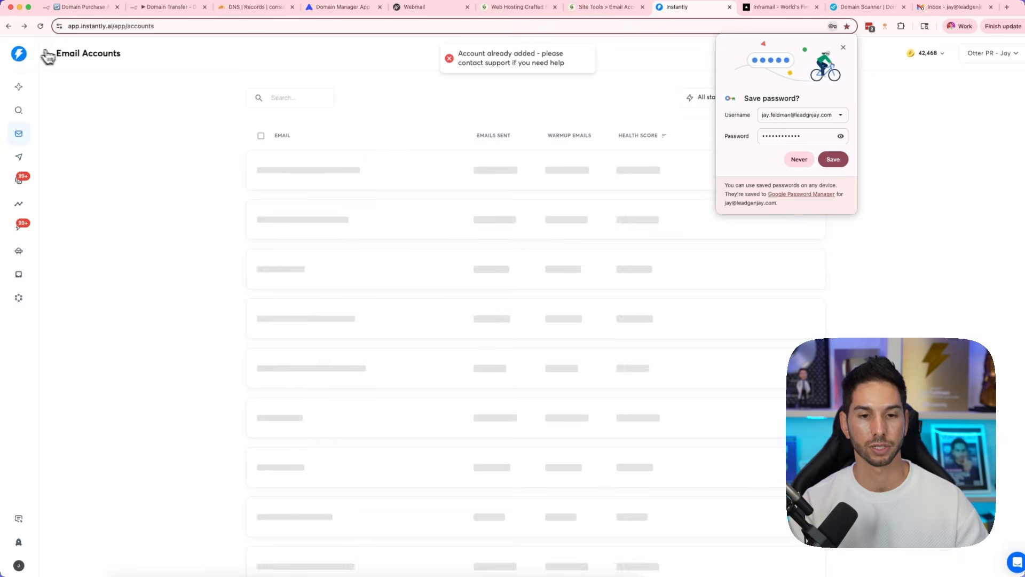
click(797, 160)
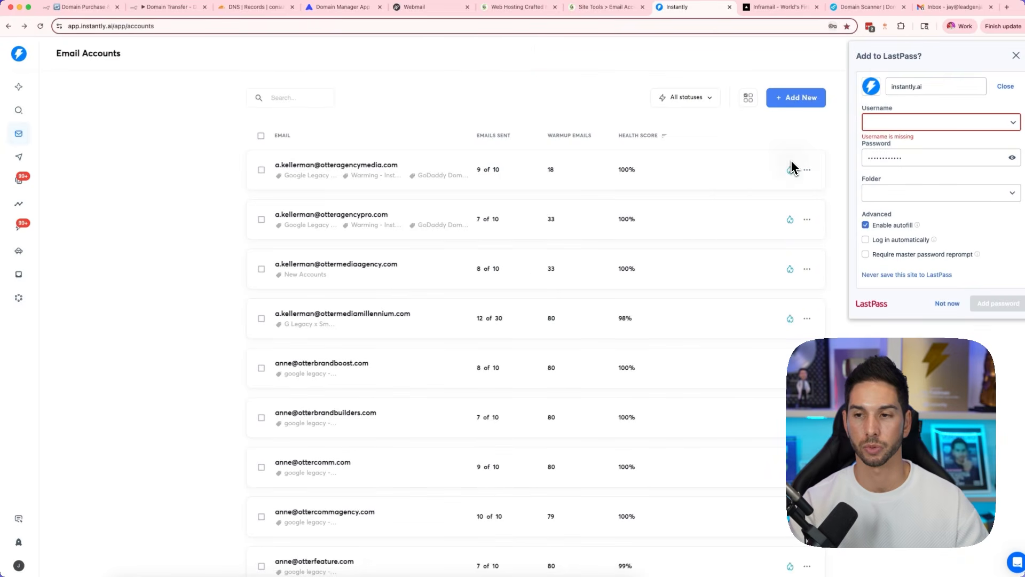
click(1016, 55)
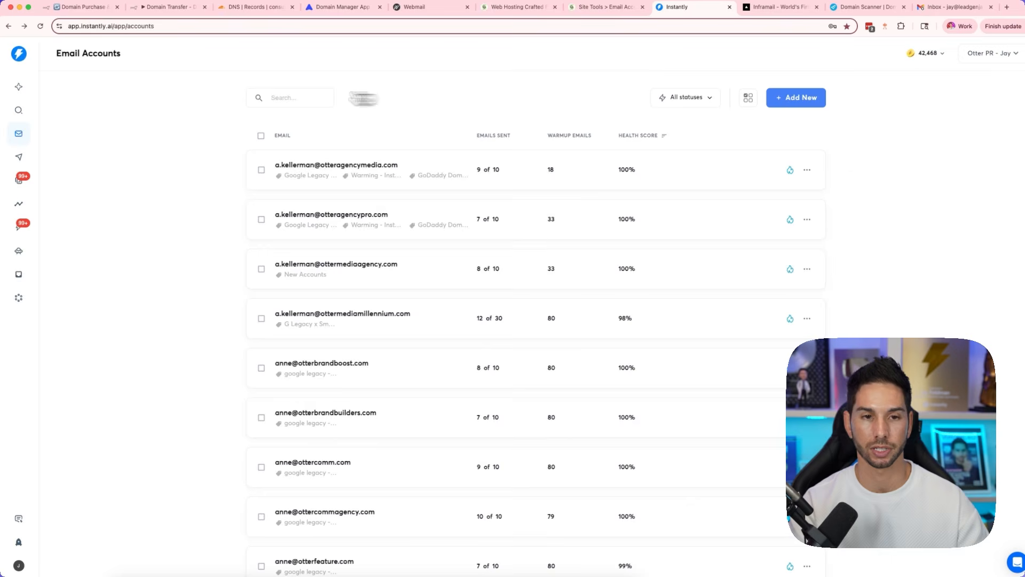
click(299, 98)
key(super+v)
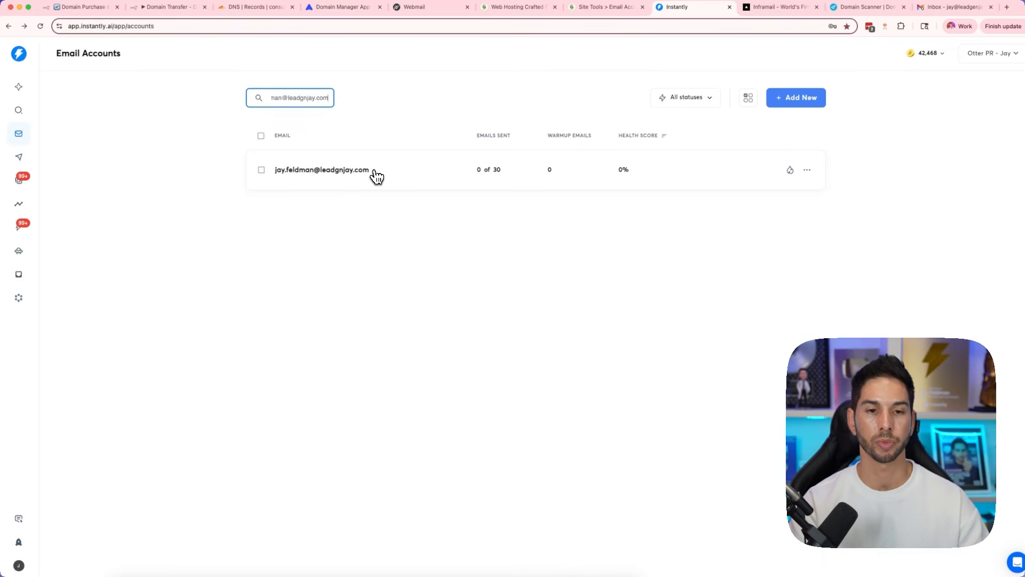
click(807, 170)
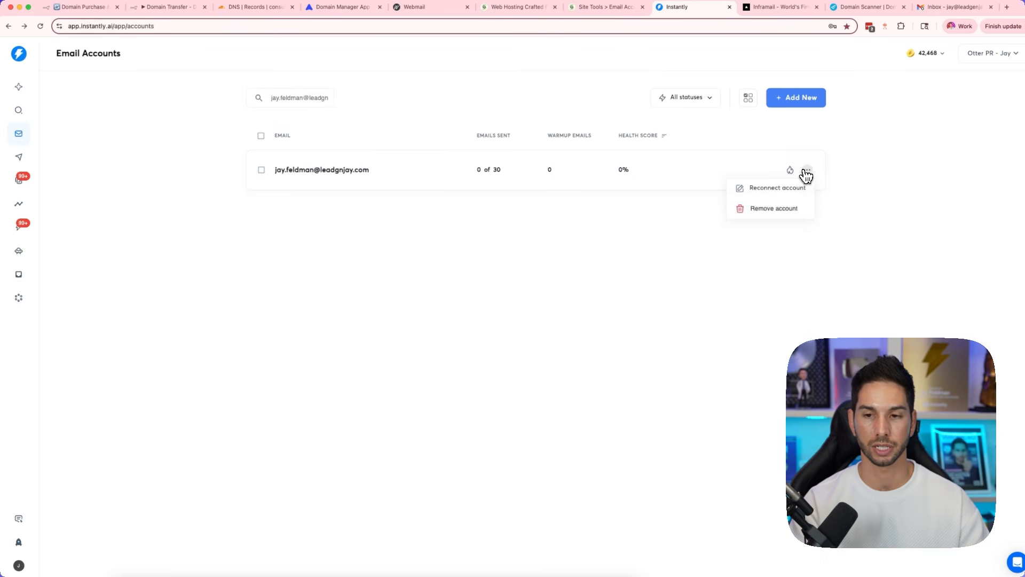
click(773, 213)
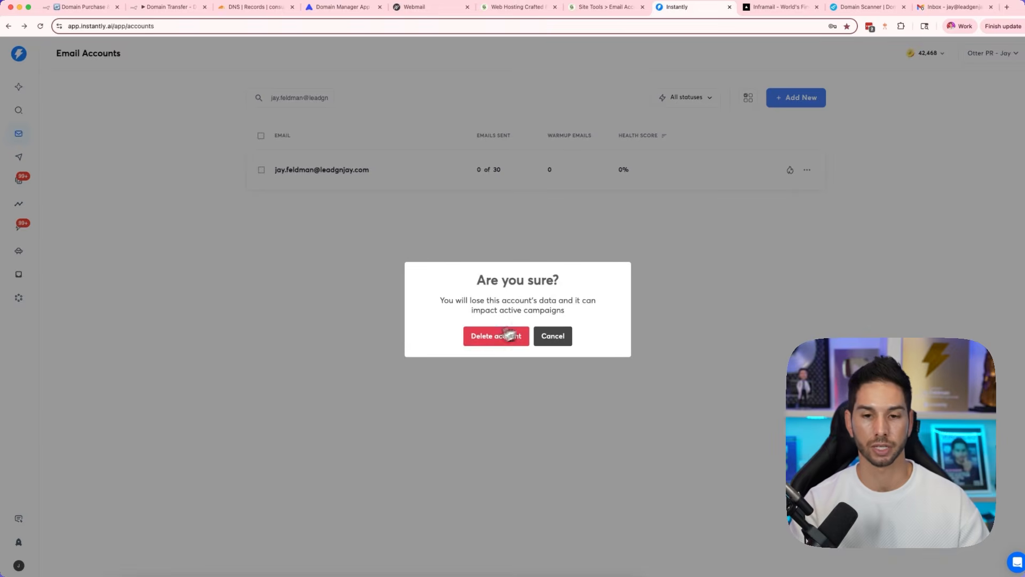
click(508, 335)
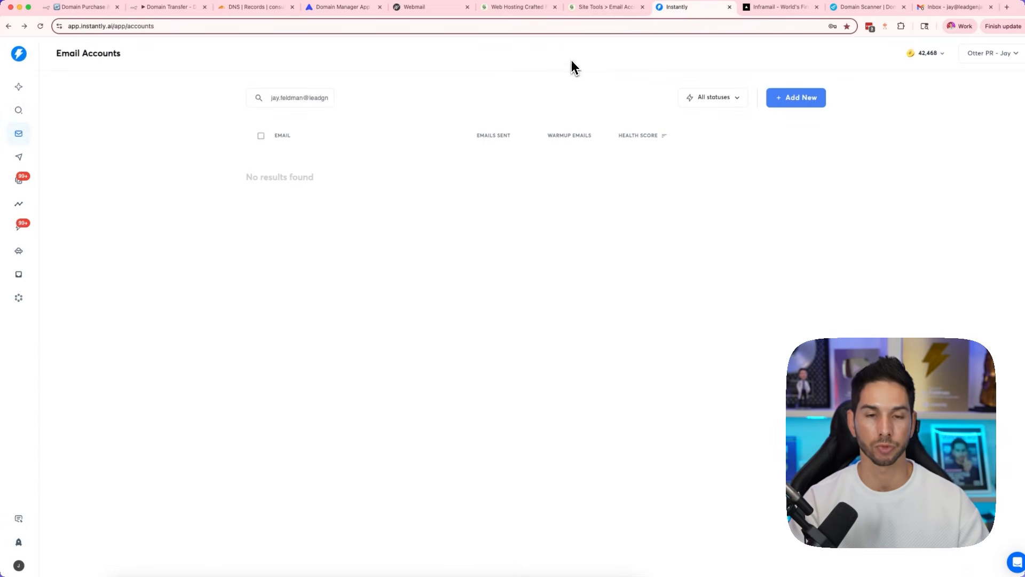
click(760, 11)
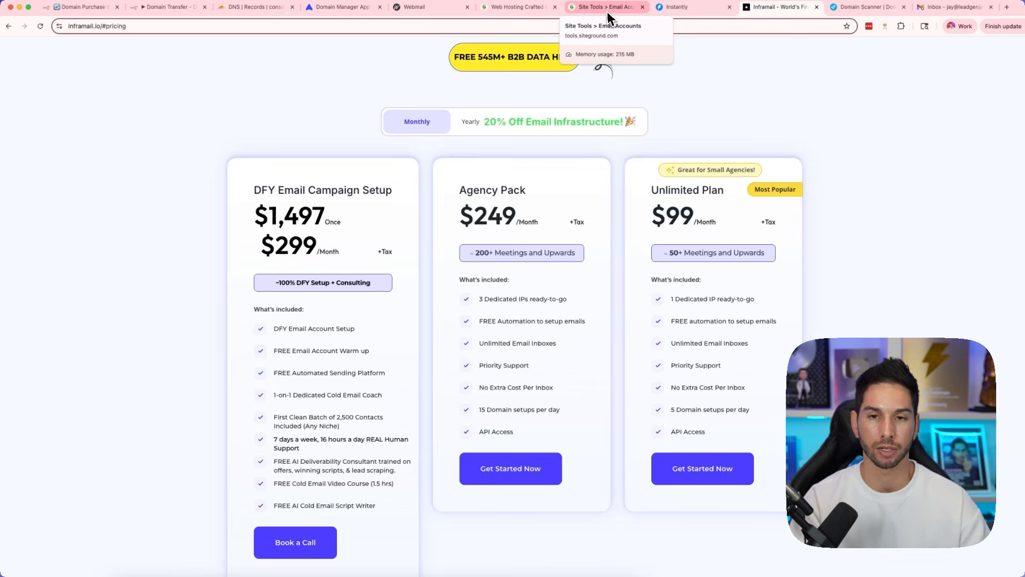
Return to the SiteGround email accounts page listing the new mailbox.
click(592, 7)
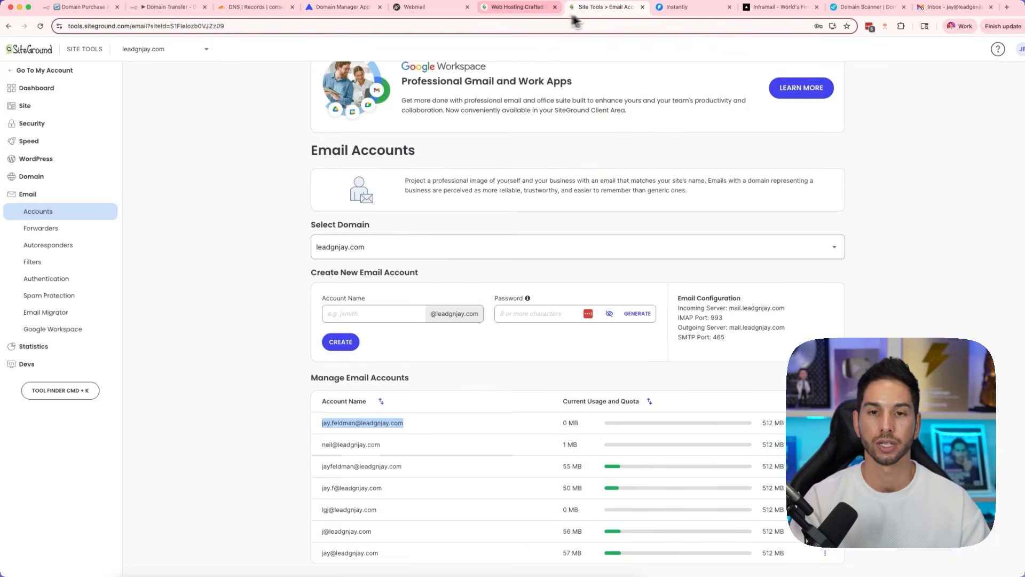
click(522, 8)
click(595, 8)
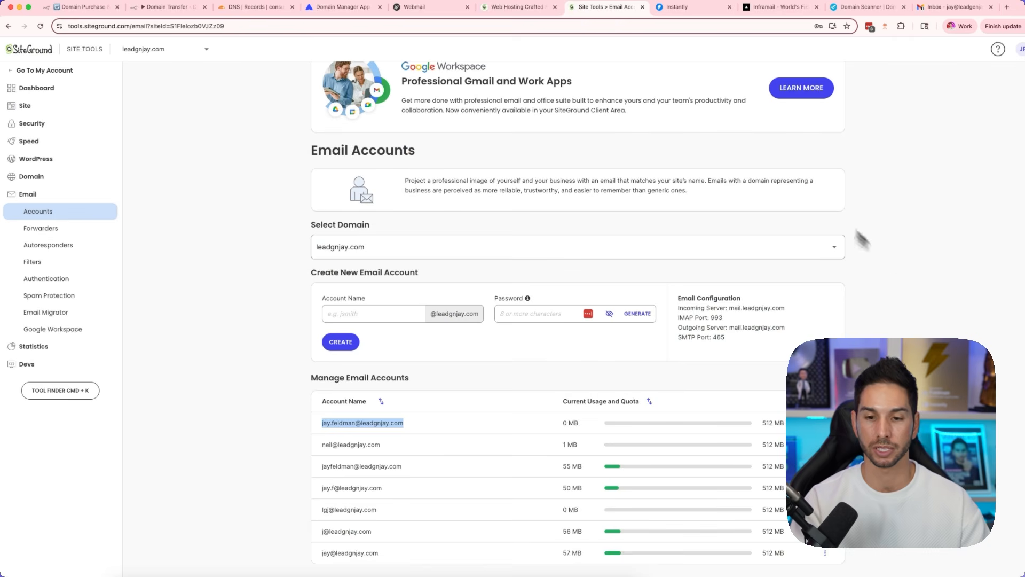
click(911, 281)
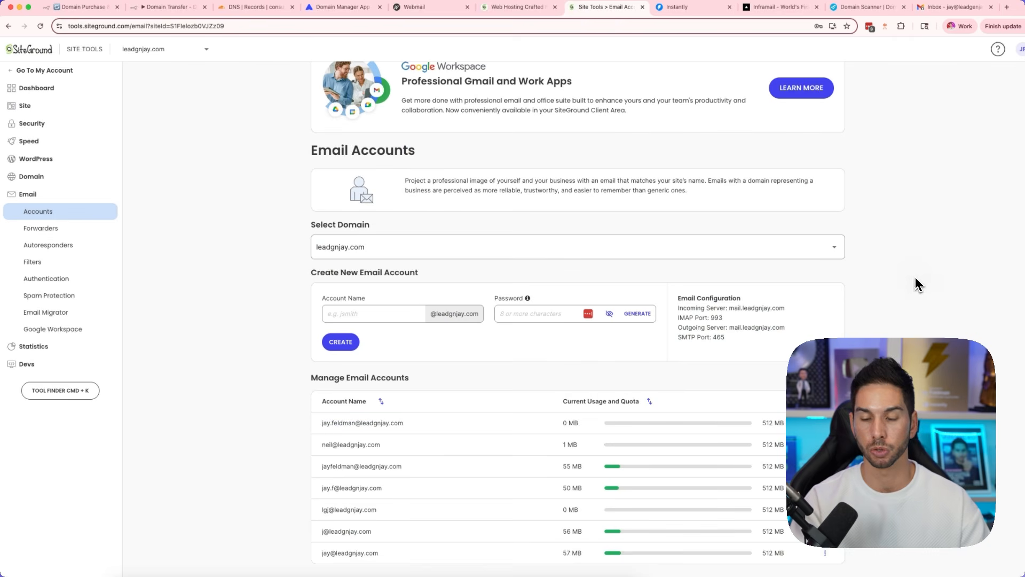
In Instantly, choose IMAP/SMTP Bulk Import From CSV and open the sample CSV file.
click(707, 10)
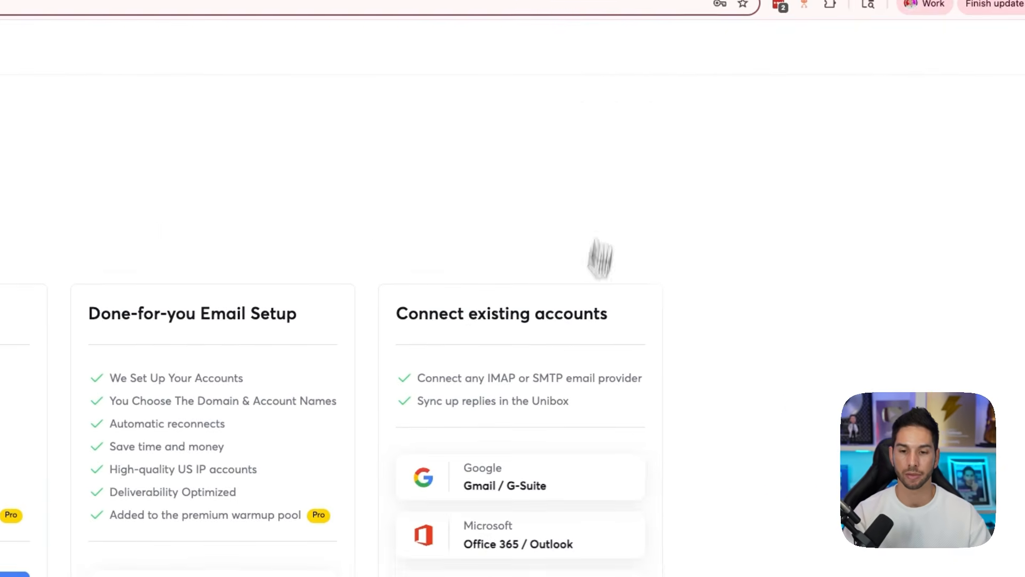
click(674, 508)
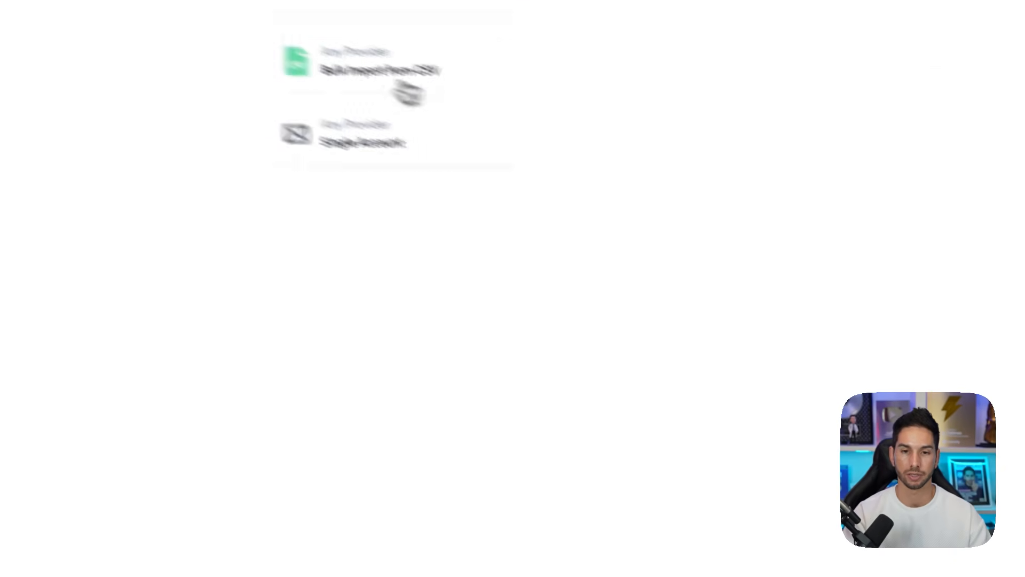
click(408, 92)
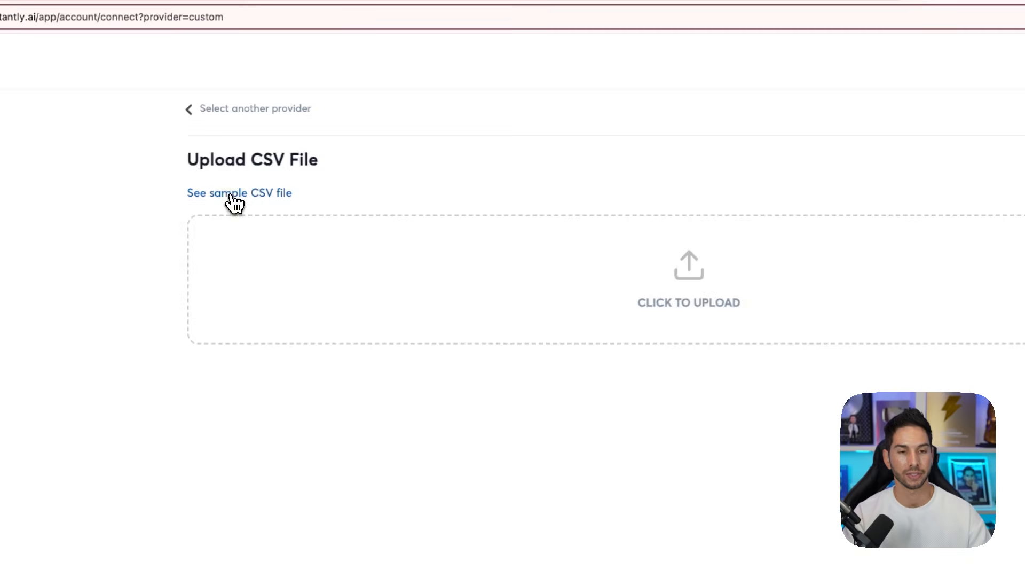
click(231, 195)
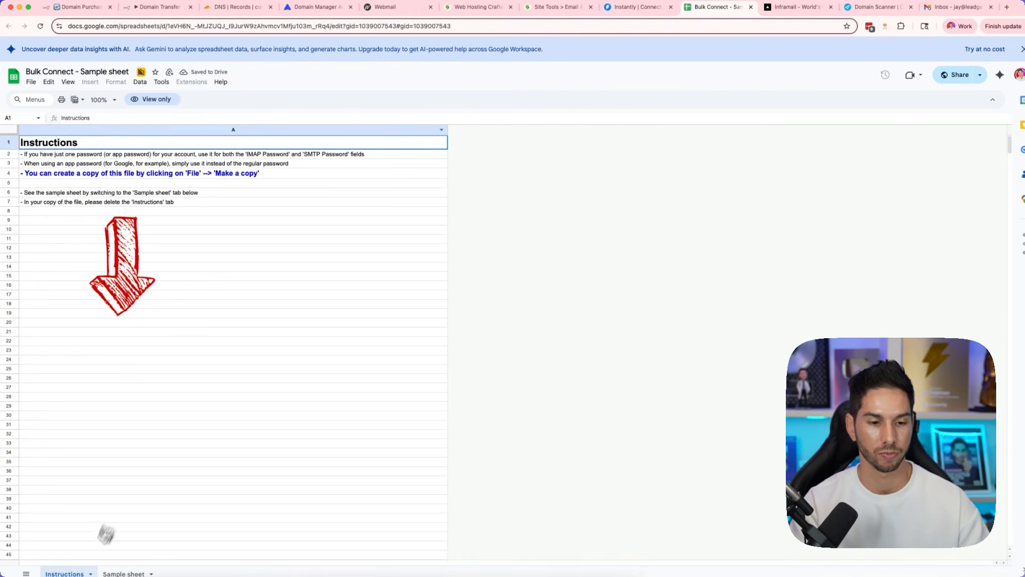
Open the 'Sample sheet' tab and select row 2 to review its column headers.
click(109, 574)
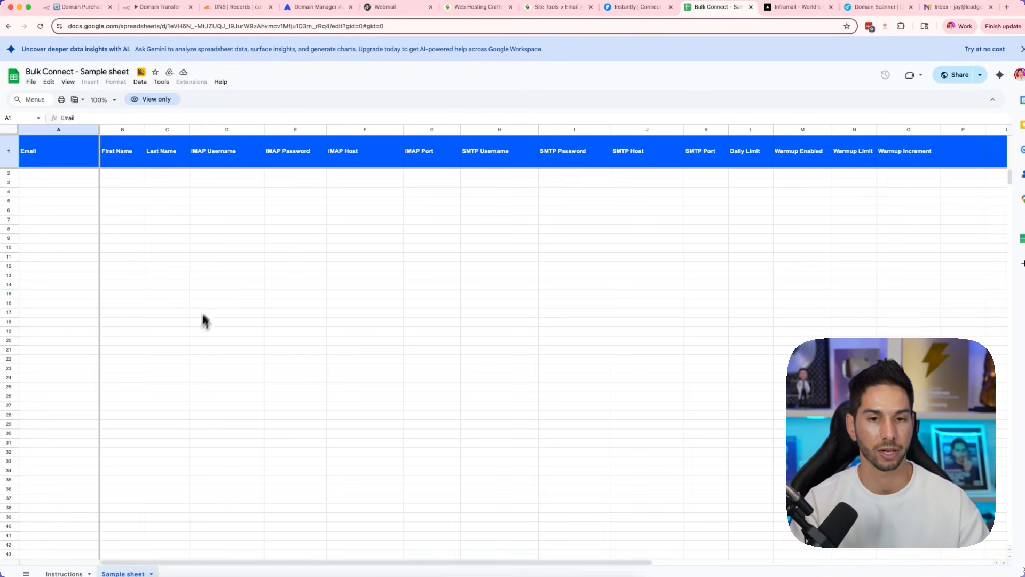
click(198, 293)
drag(63, 173, 911, 174)
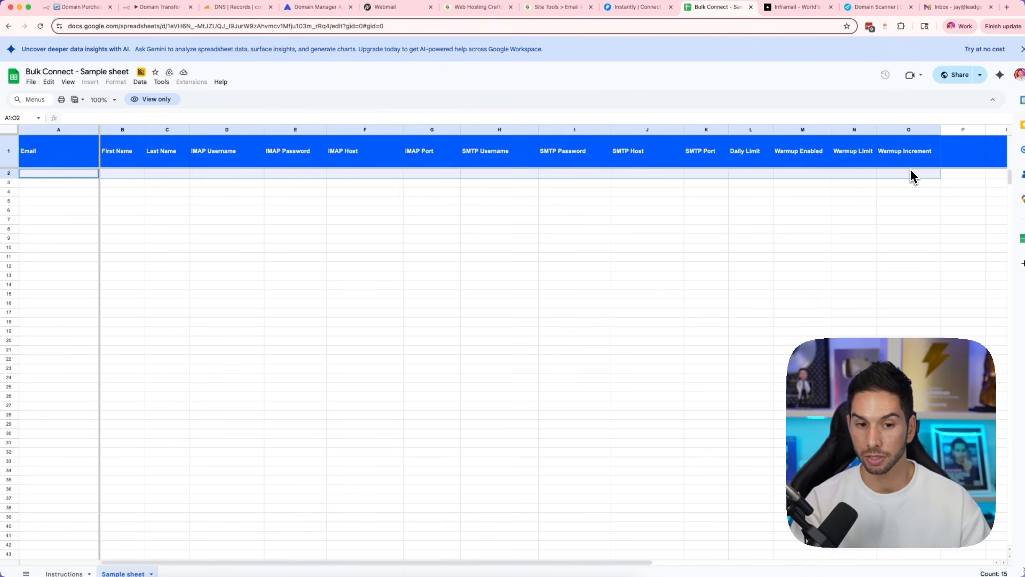
click(476, 230)
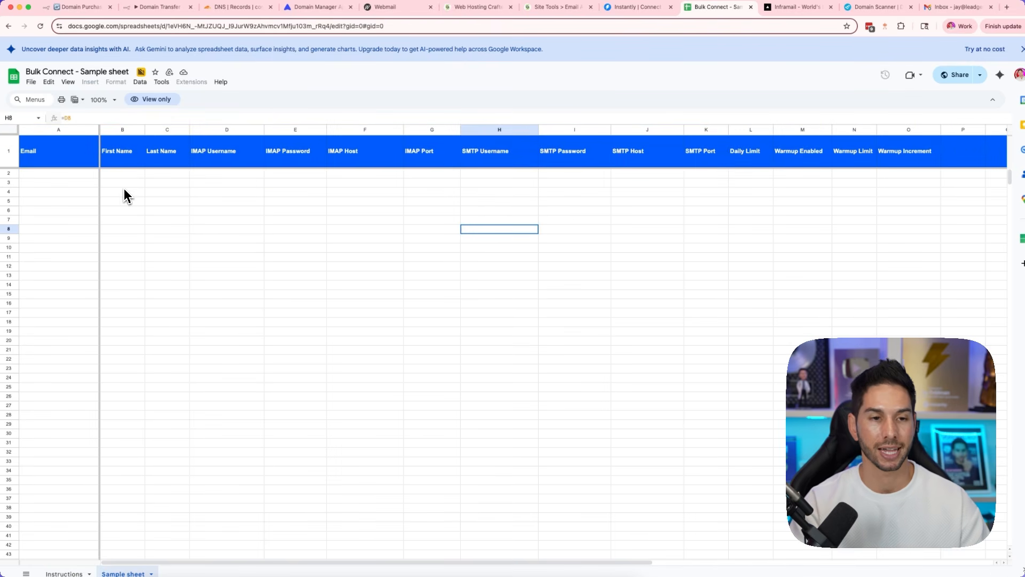
Make an editable copy of the Bulk Connect sample sheet.
click(31, 81)
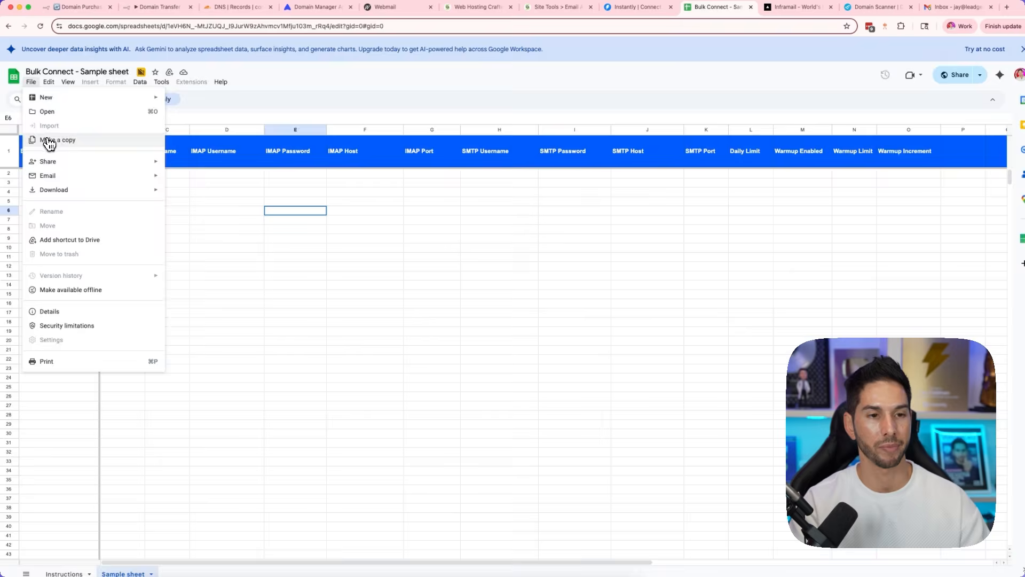
click(49, 139)
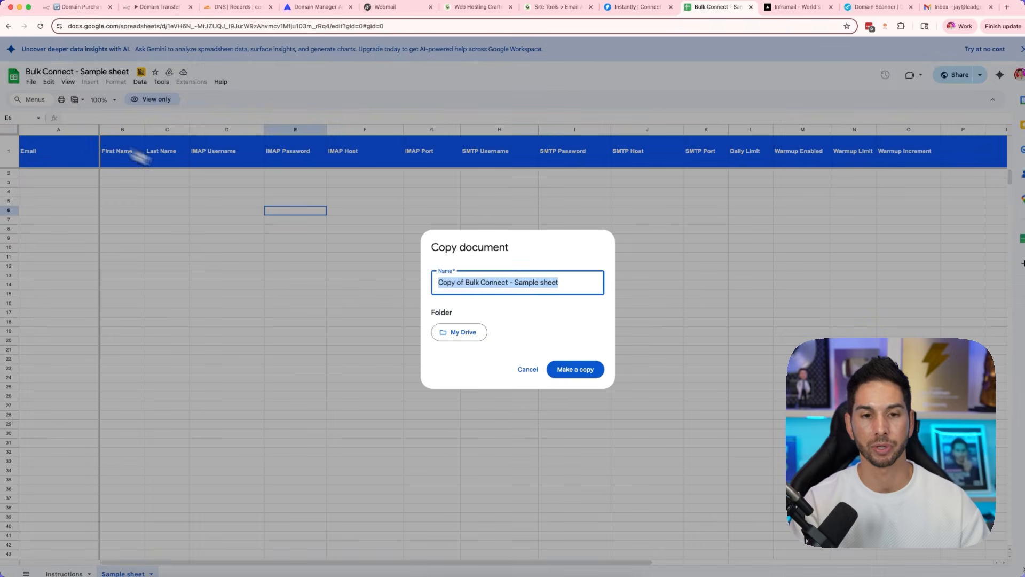
click(559, 368)
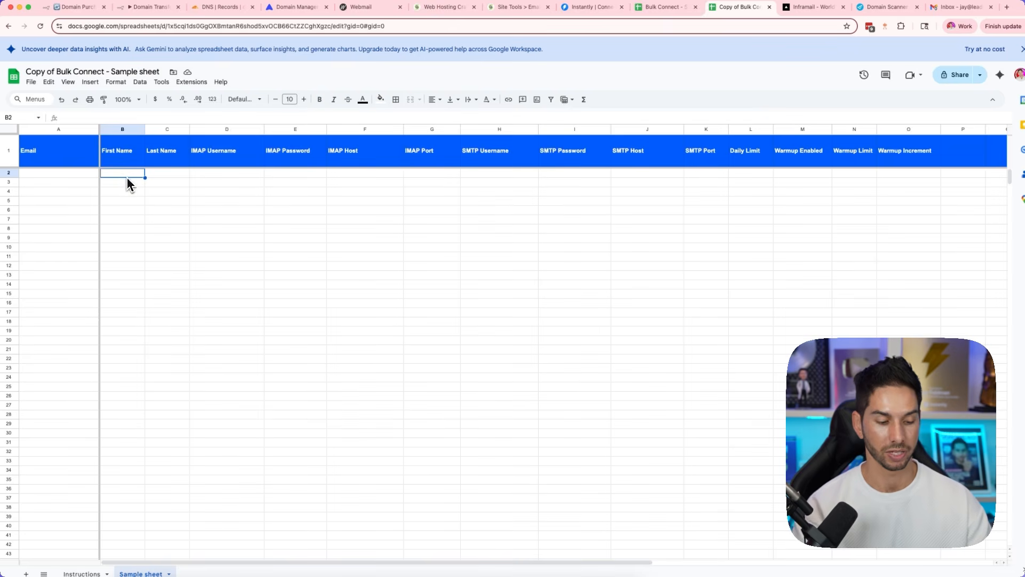
Enter the first and last name in B2 and C2, and close the original sample sheet.
key(Tab)
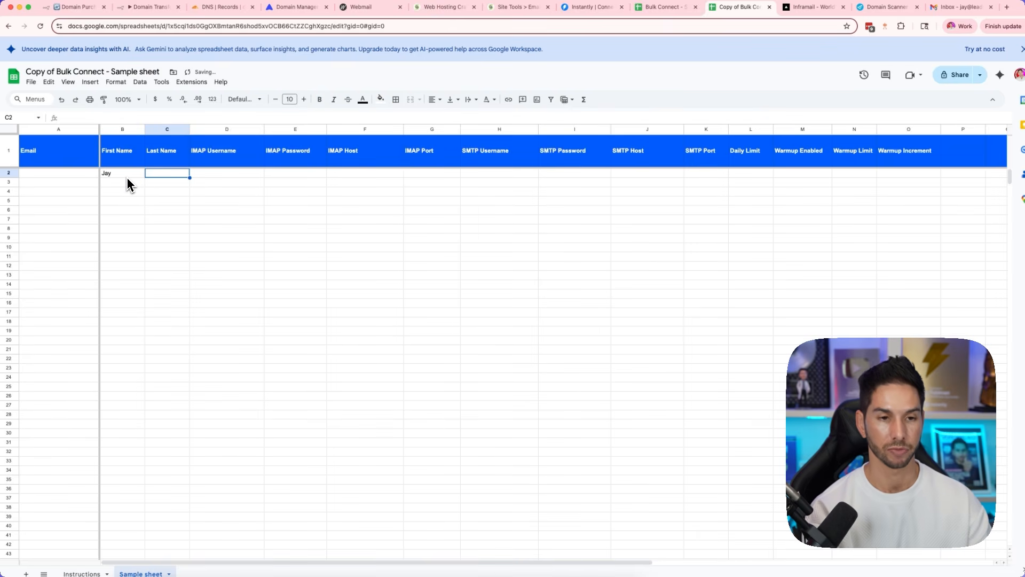
key(Tab)
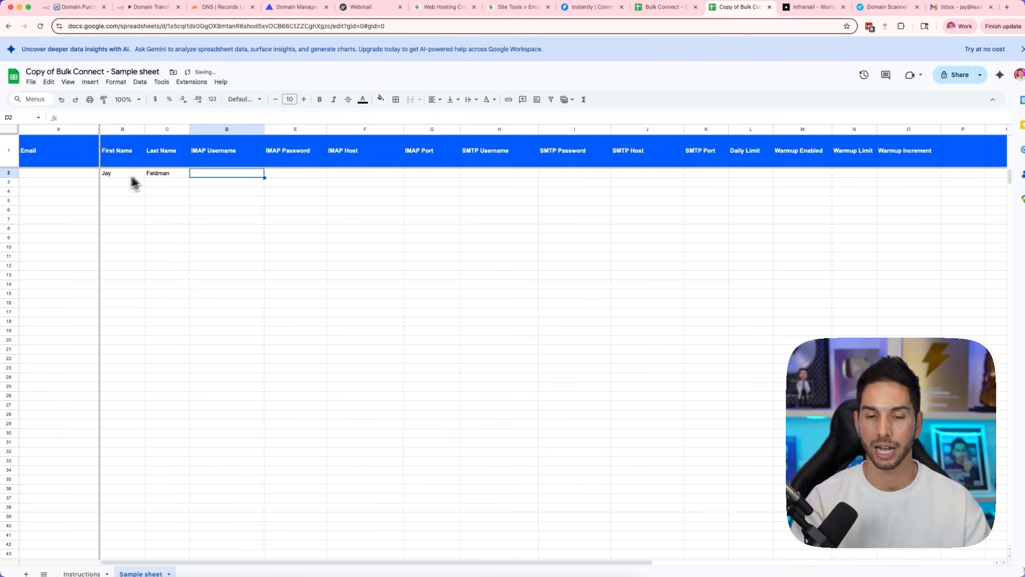
click(669, 10)
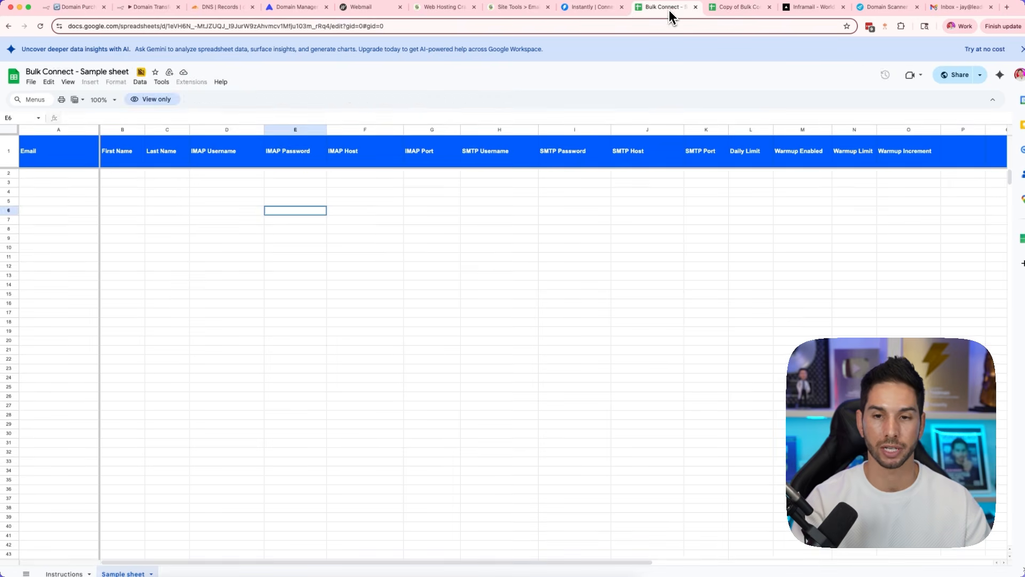
key(super+w)
key(super+v)
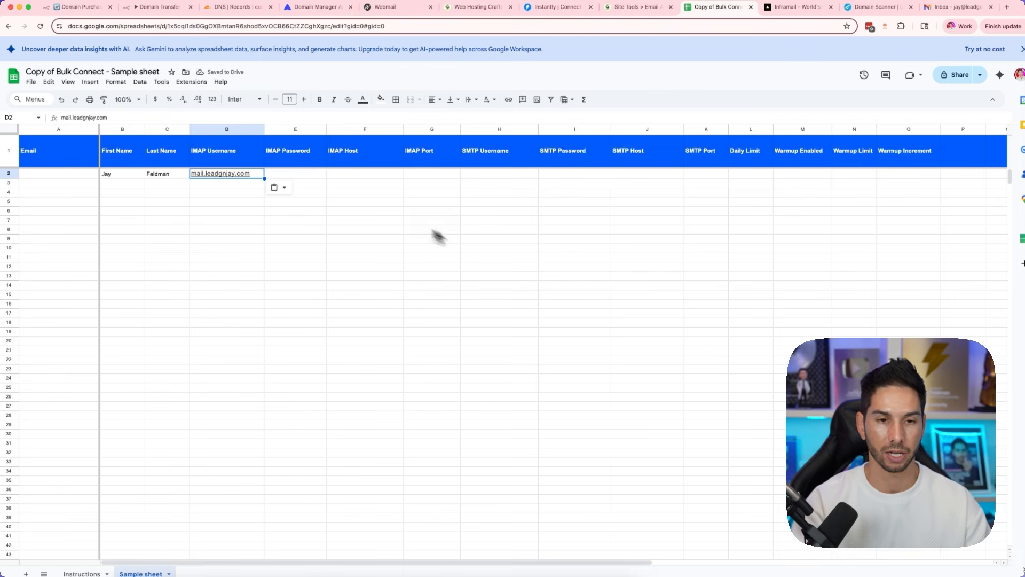
Enter the IMAP password, then paste mail.leadgnjay.com into the IMAP Host and SMTP Host cells.
click(305, 176)
click(299, 246)
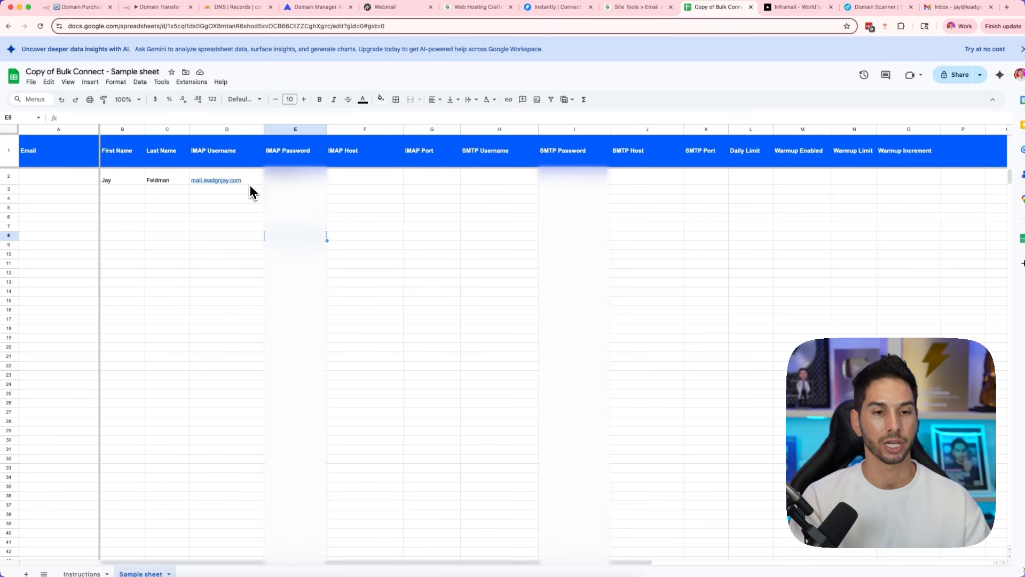
click(251, 183)
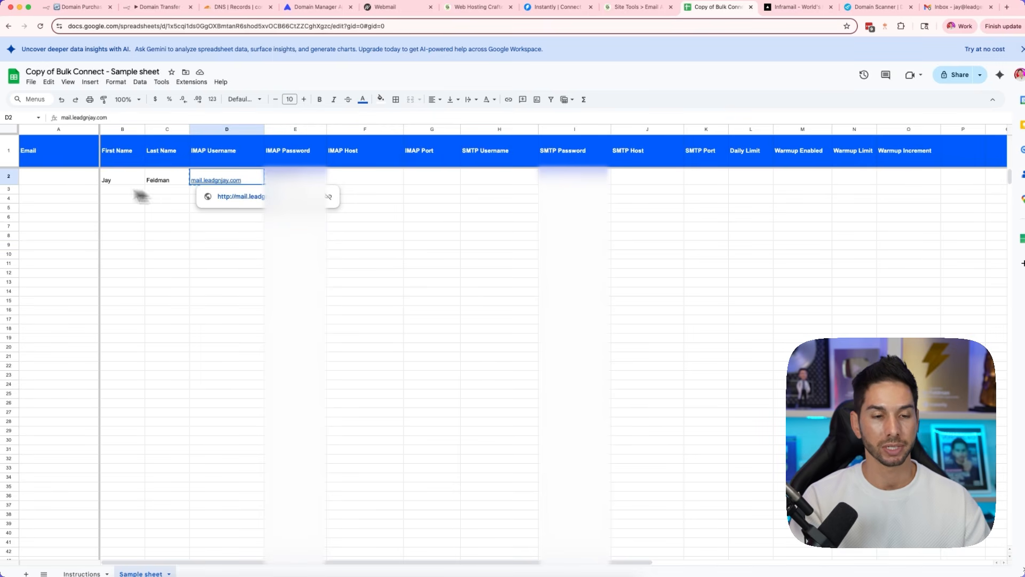
click(348, 183)
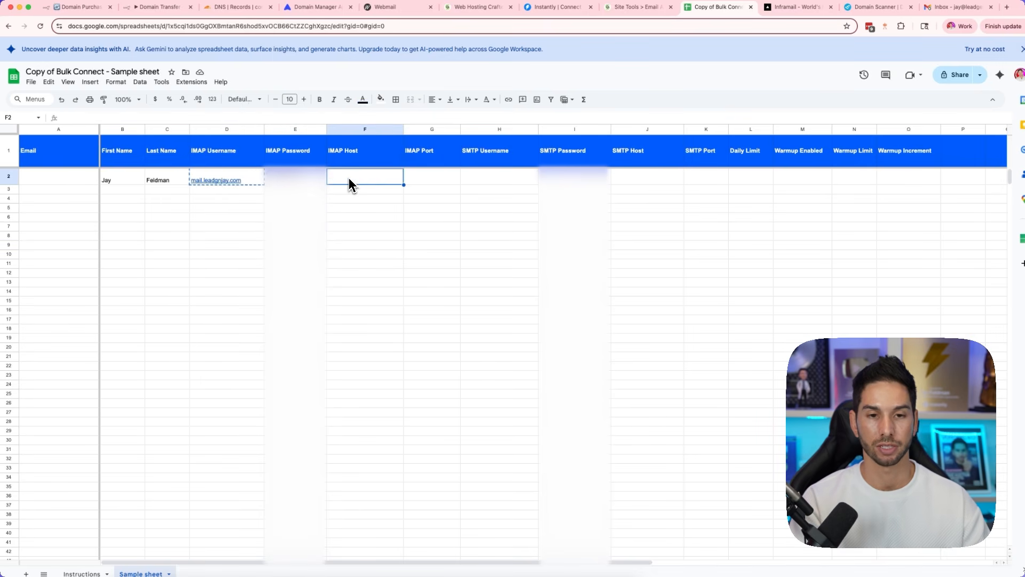
key(super+v)
click(636, 182)
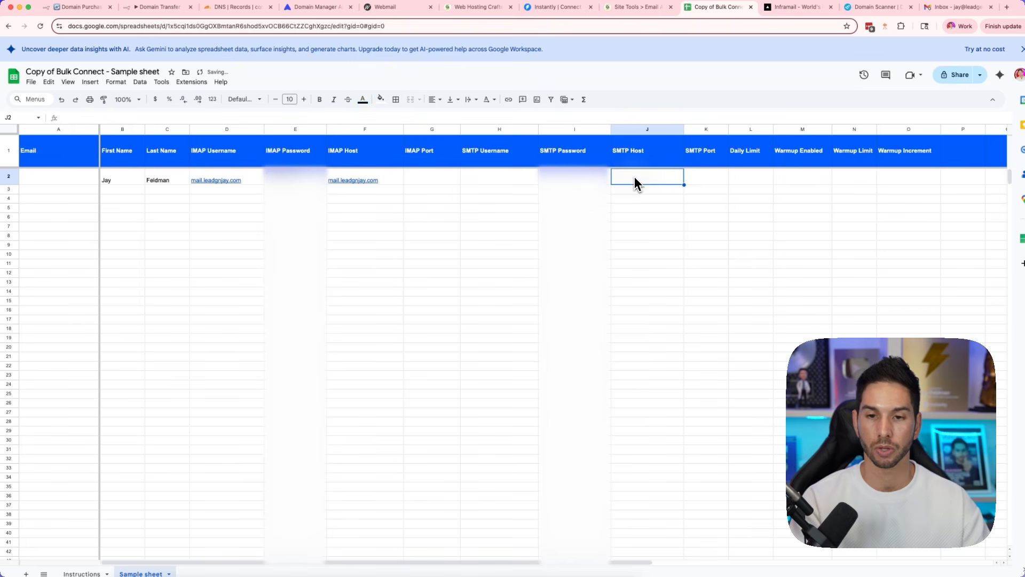
key(super+v)
Clear the wrongly filled IMAP Username cell and paste IMAP port 993 from SiteGround into G2.
click(247, 181)
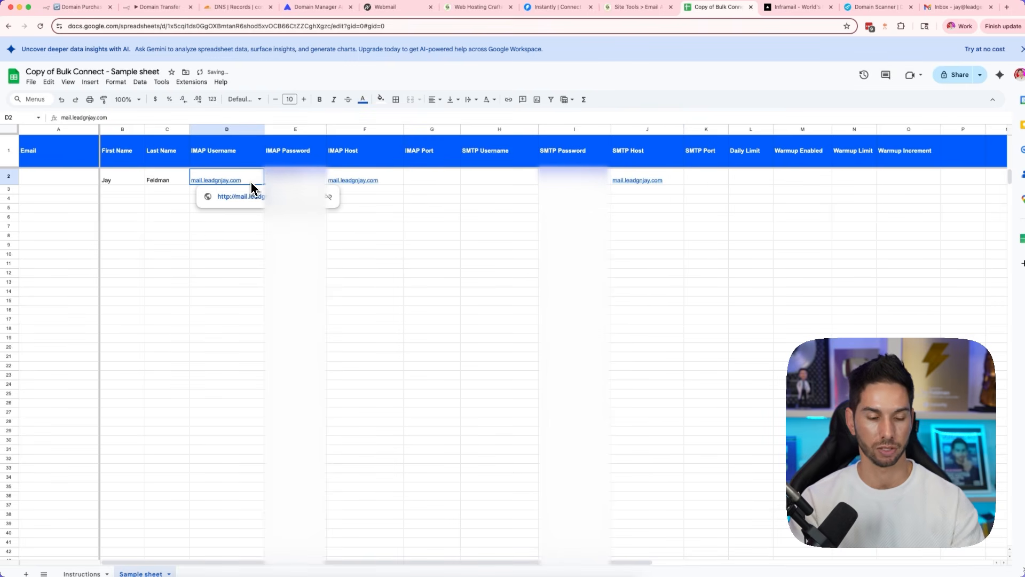
key(BackSpace)
click(193, 247)
click(209, 181)
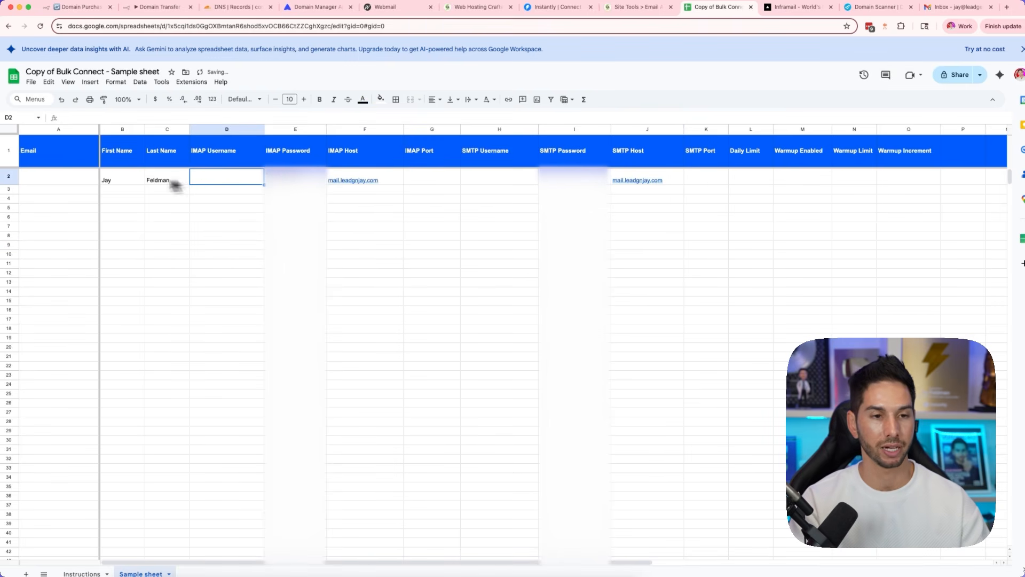
click(64, 182)
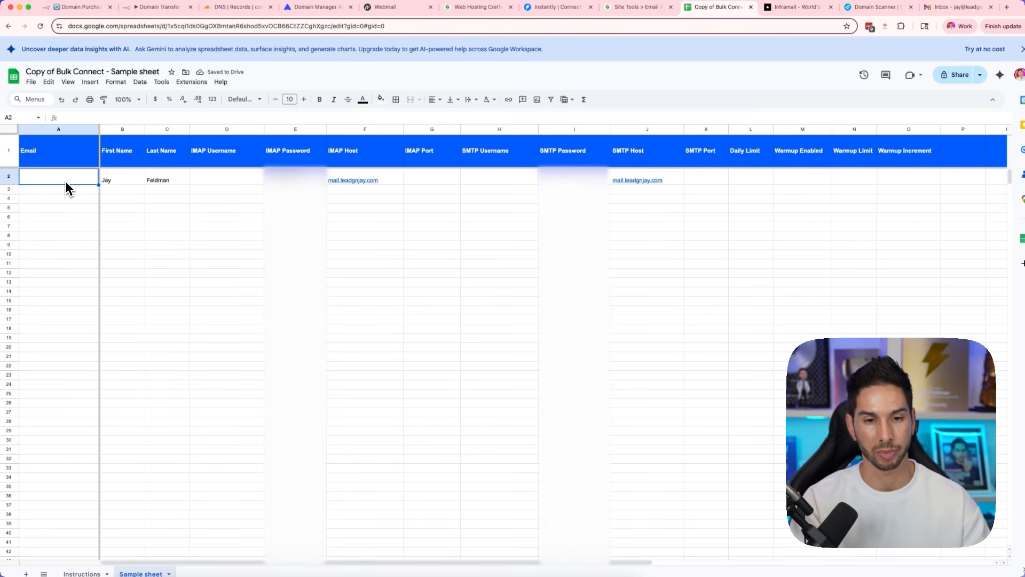
click(430, 152)
click(635, 7)
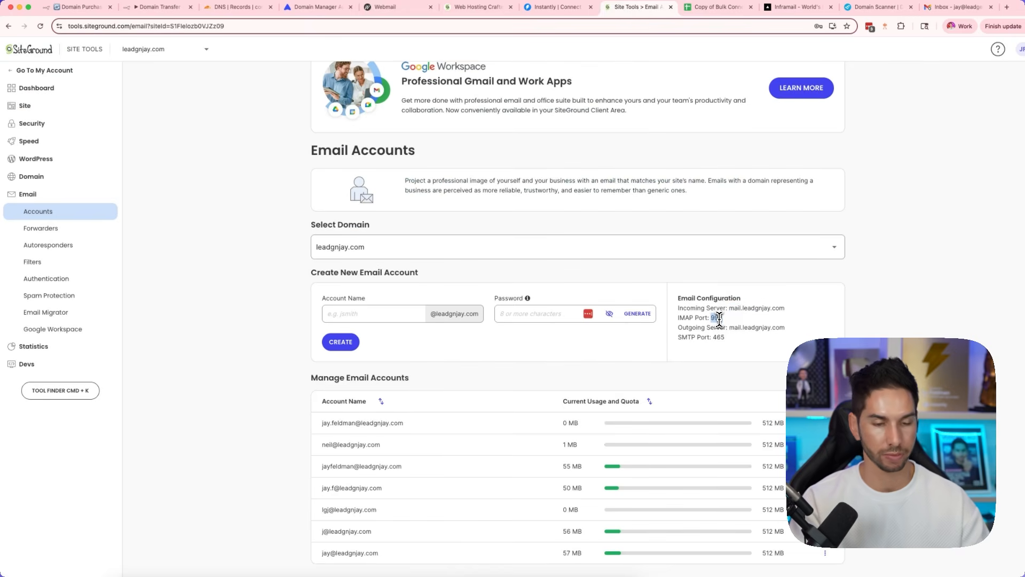
key(super+c)
click(715, 7)
click(432, 180)
key(super+v)
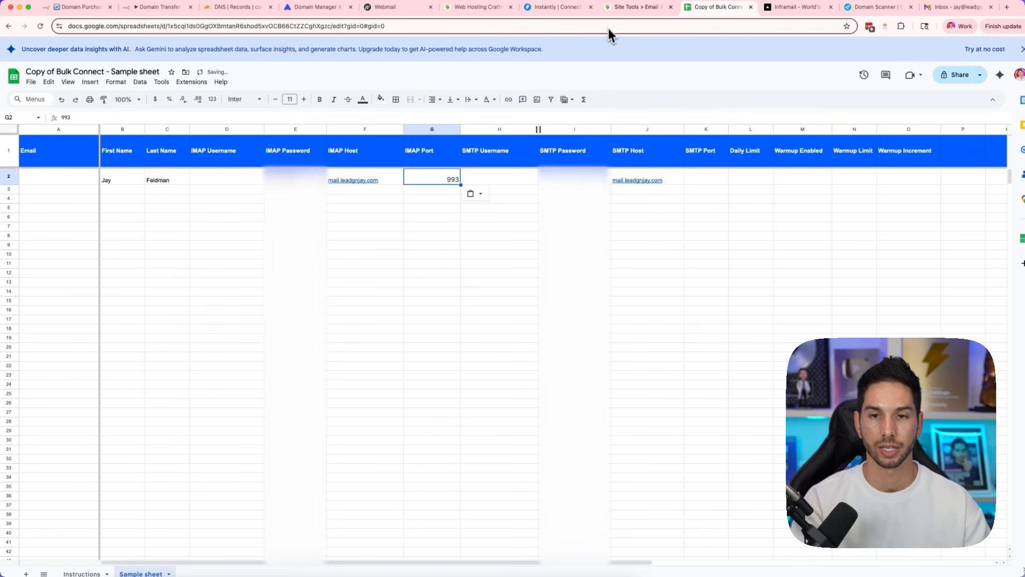
Copy the IMAP password into SMTP Password and return to SiteGround for the SMTP port.
click(520, 183)
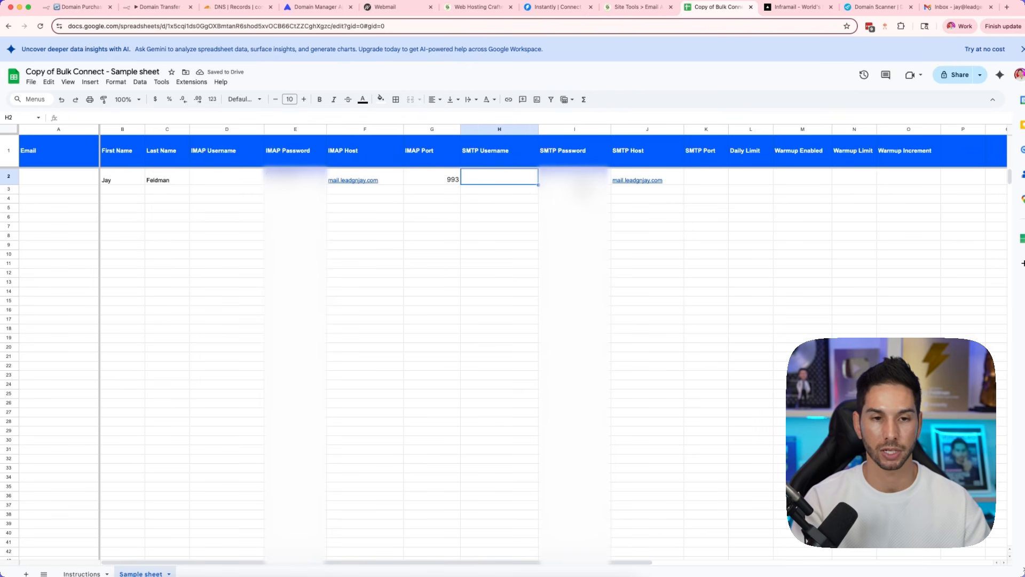
click(307, 184)
key(super+c)
click(555, 181)
key(super+v)
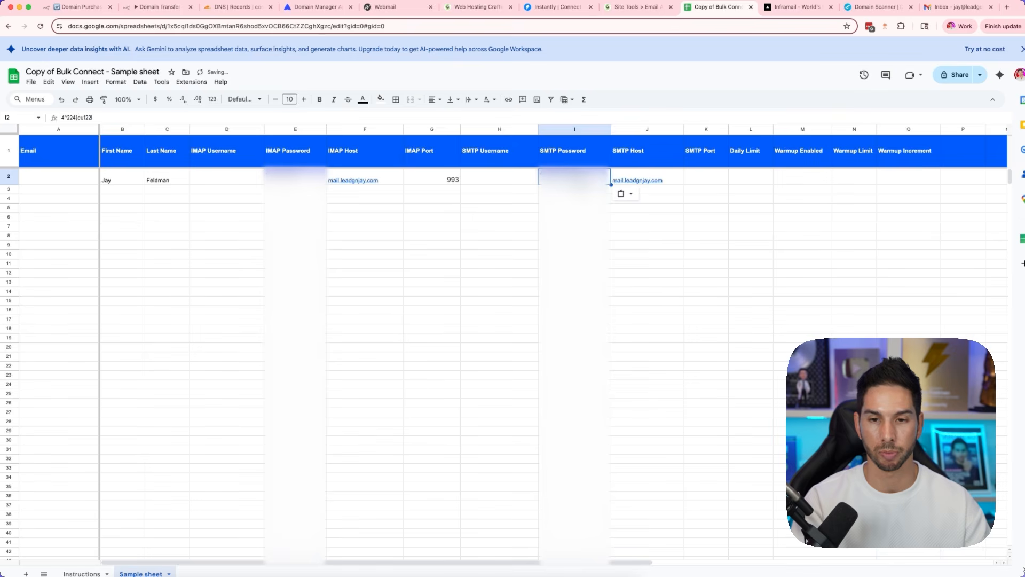
click(704, 177)
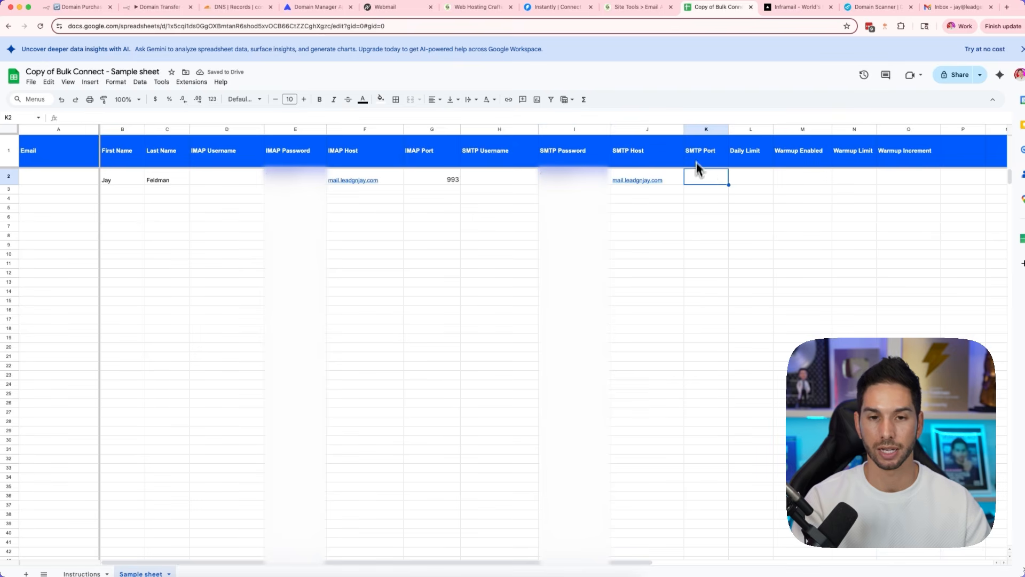
click(635, 7)
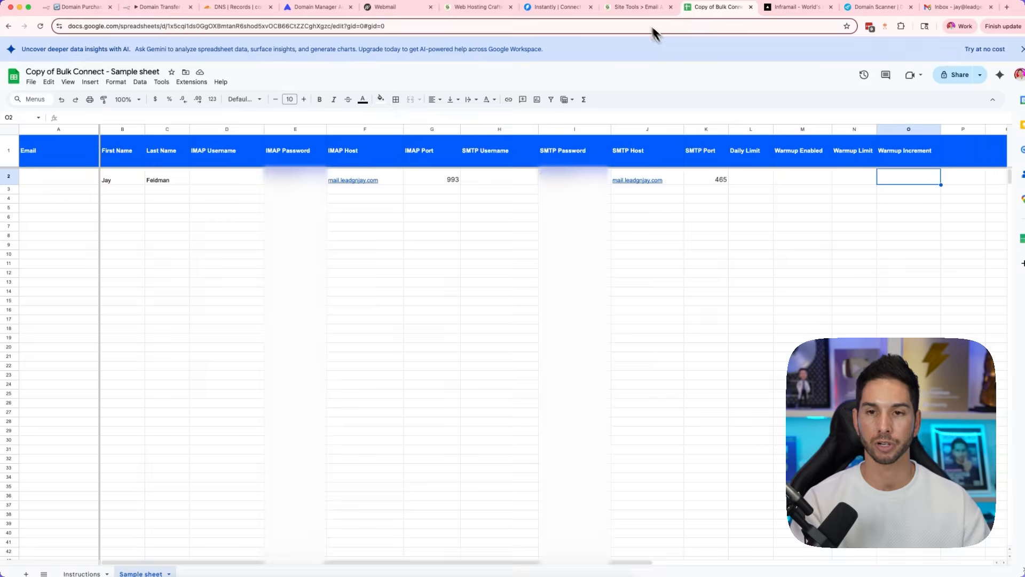
click(636, 8)
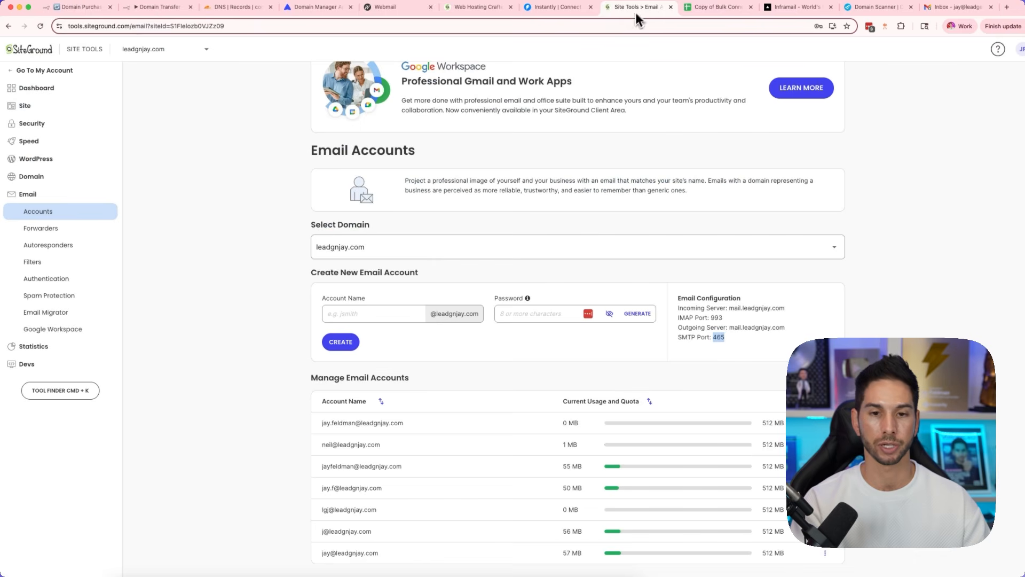
Copy the new mailbox address from SiteGround and paste it into Email A2 and IMAP Username D2.
triple_click(351, 423)
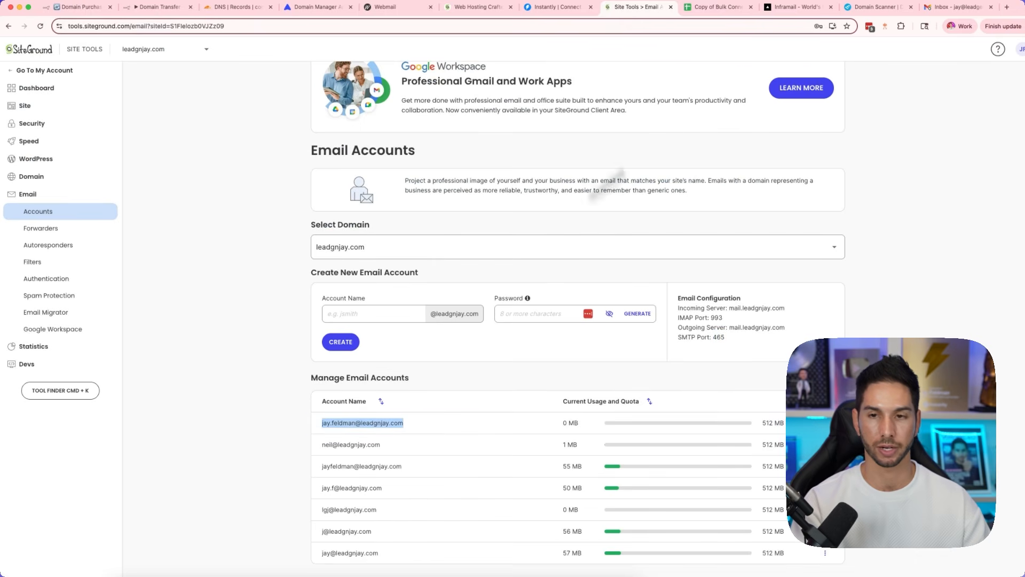
click(718, 7)
click(70, 181)
key(ctrl+v)
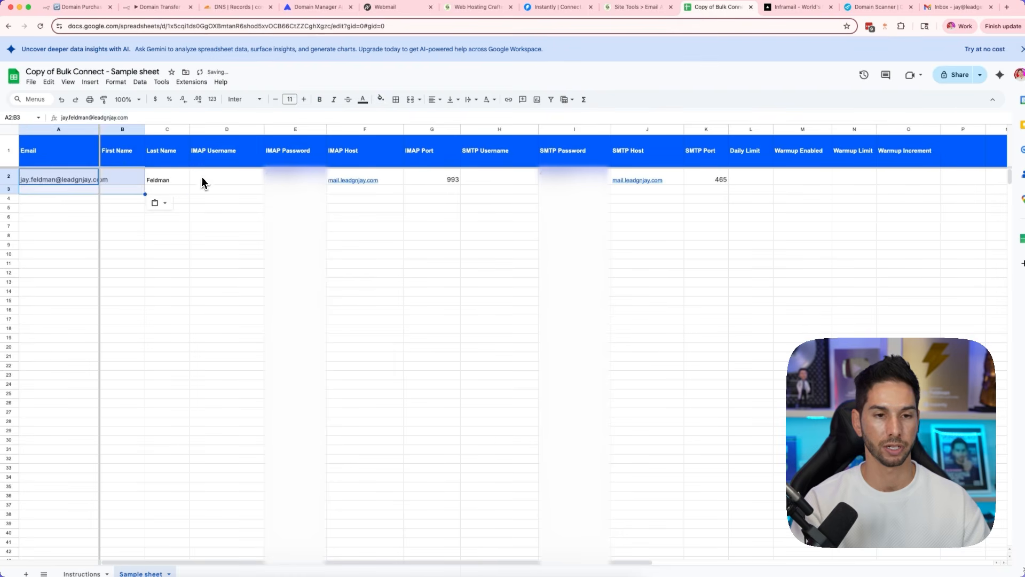
click(202, 181)
key(ctrl+v)
click(265, 263)
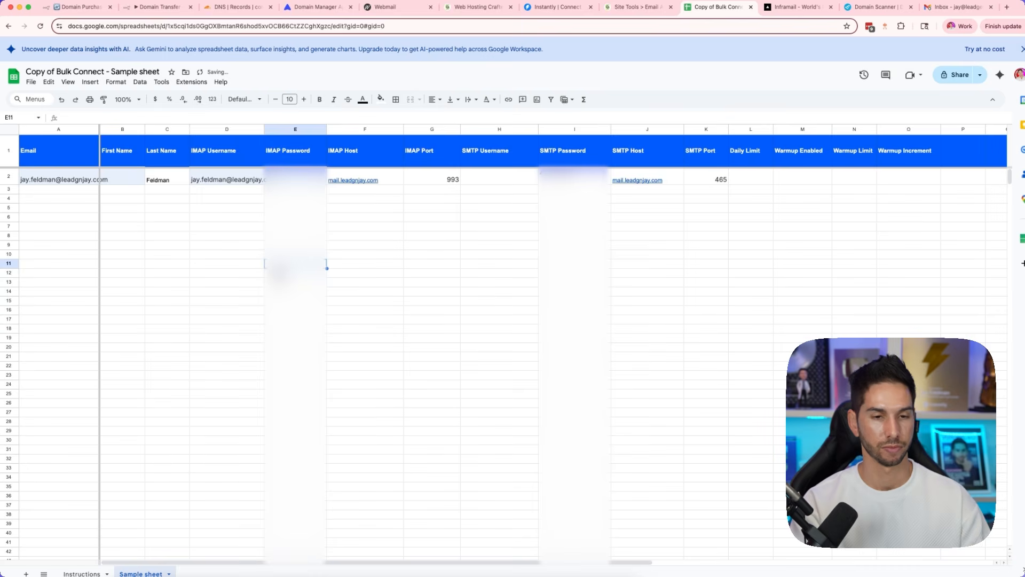
key(ctrl+z)
key(ctrl+z)
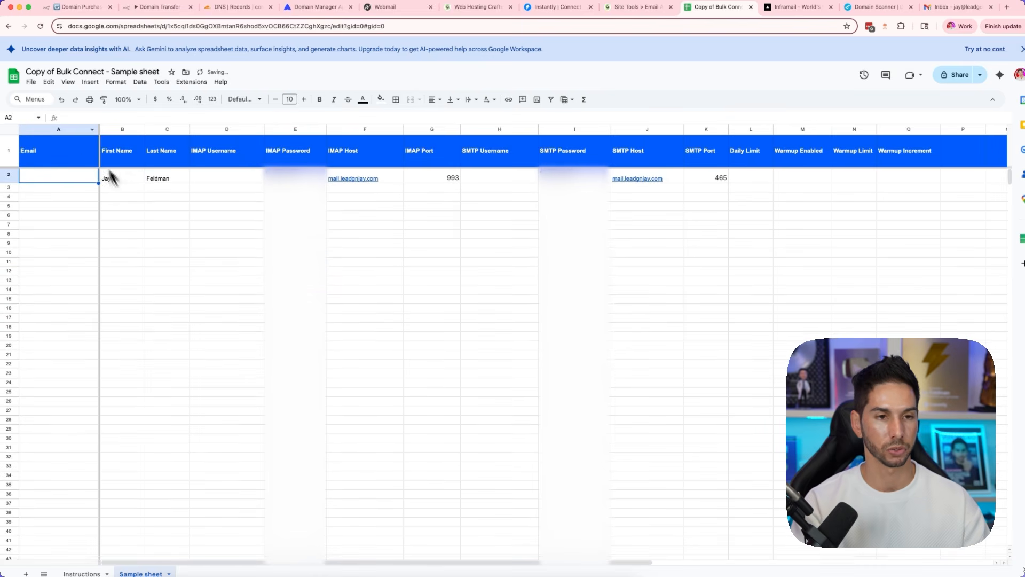
key(ctrl+v)
click(213, 179)
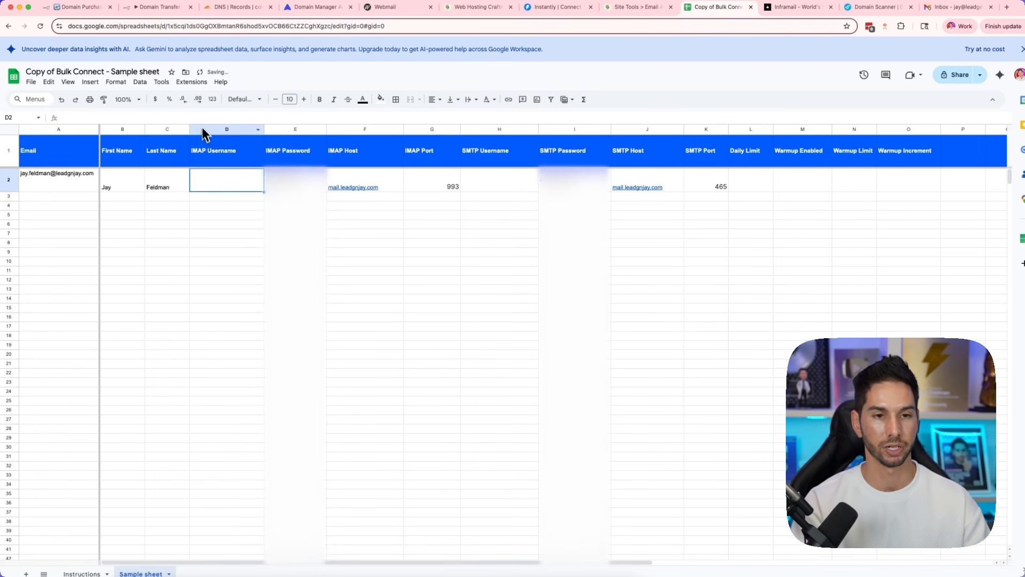
key(ctrl+v)
click(273, 264)
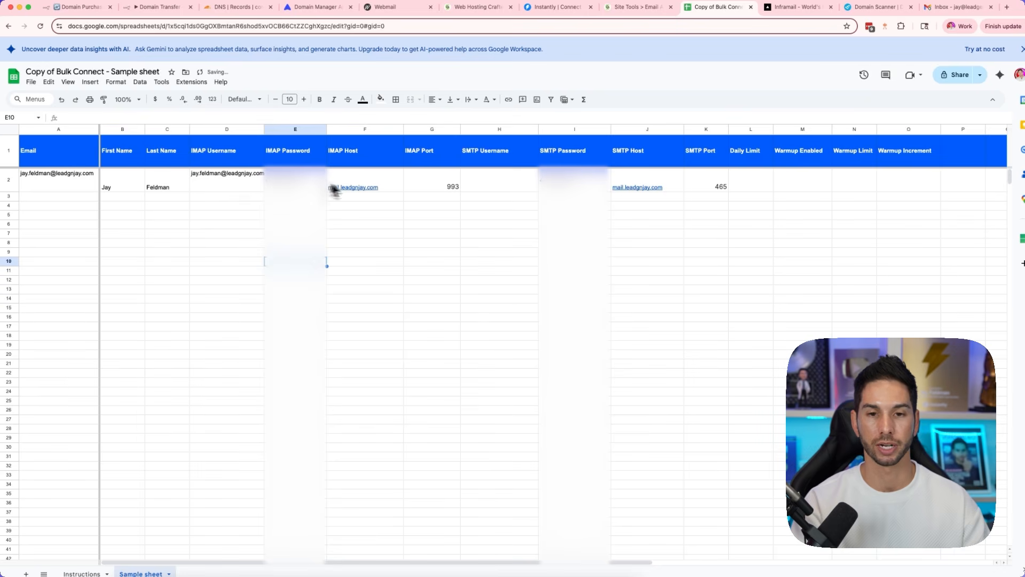
Paste the address as SMTP Username in H2 and select the Daily Limit through Warmup Increment cells.
click(486, 177)
key(ctrl+v)
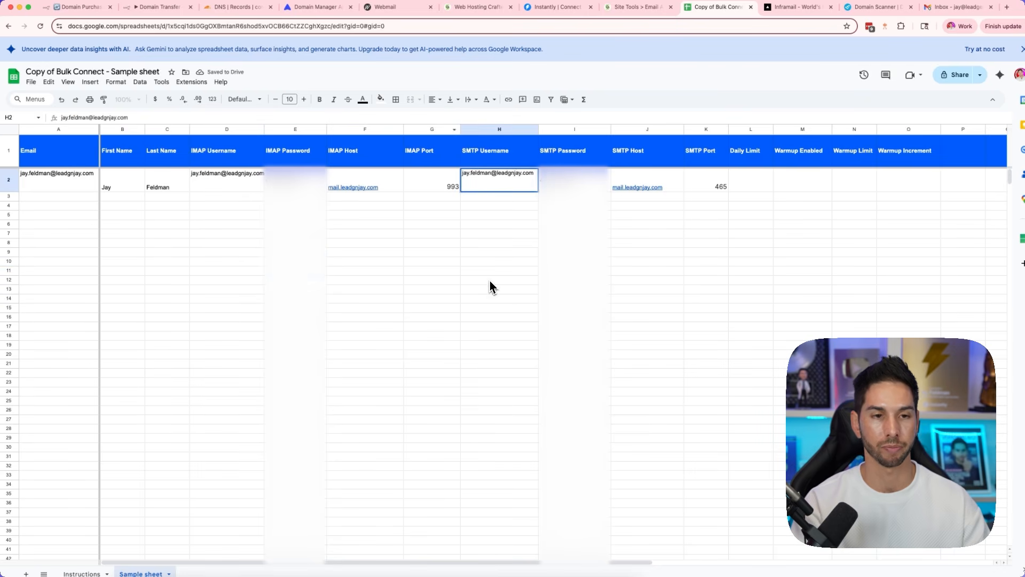
click(488, 282)
drag(753, 187, 921, 188)
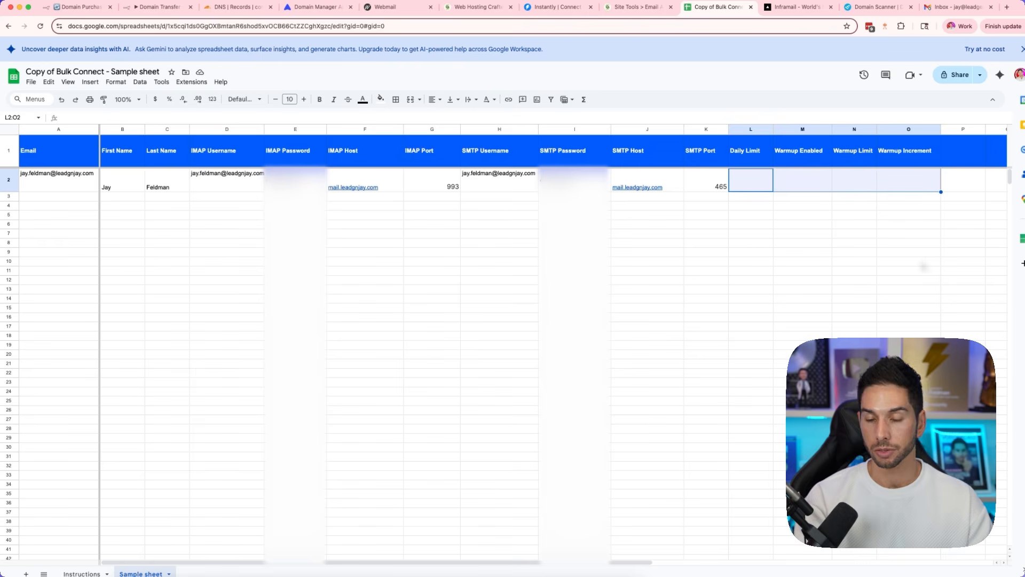
click(763, 219)
drag(748, 188, 925, 185)
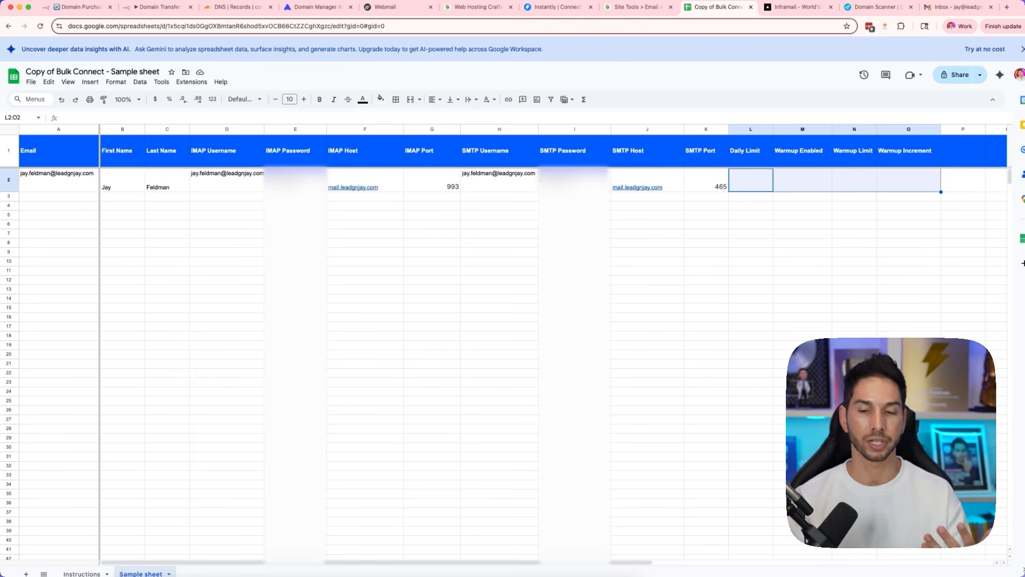
click(889, 188)
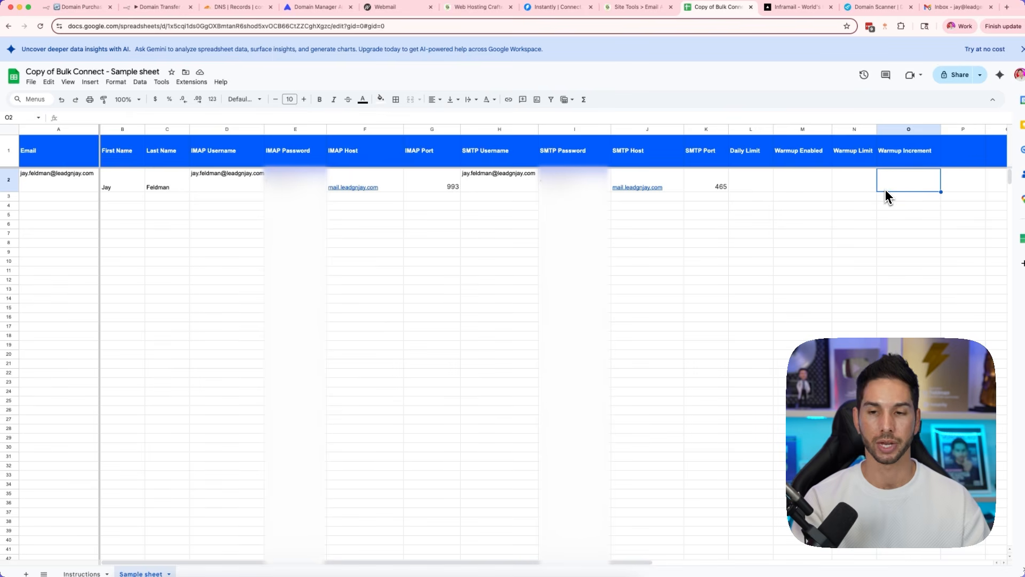
drag(757, 189, 897, 193)
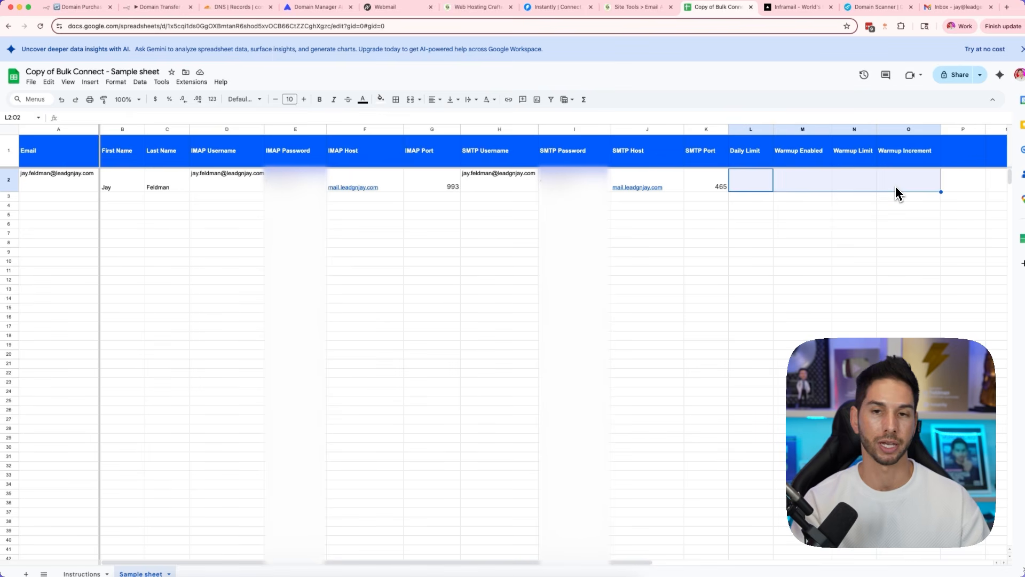
click(555, 9)
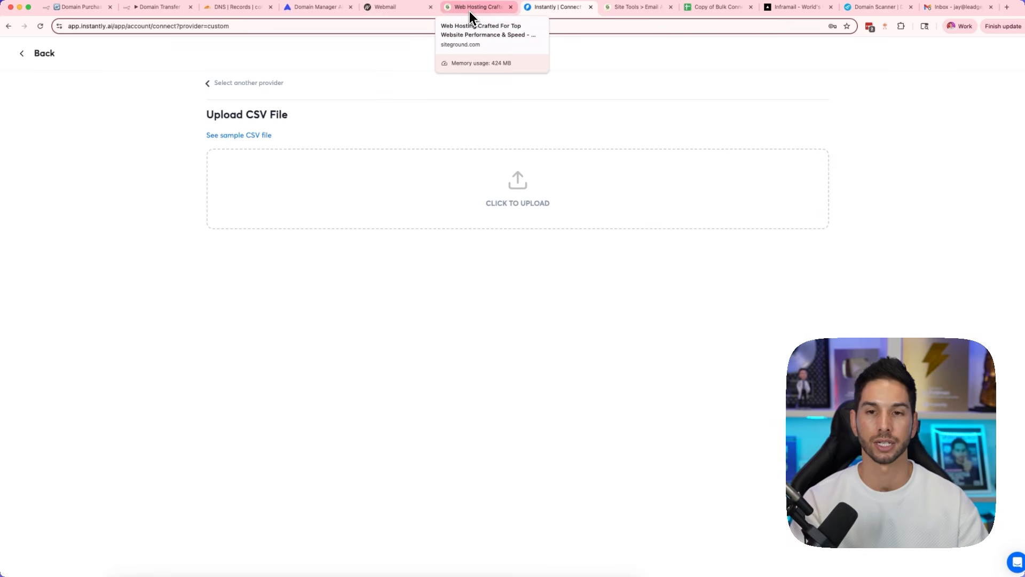
click(726, 15)
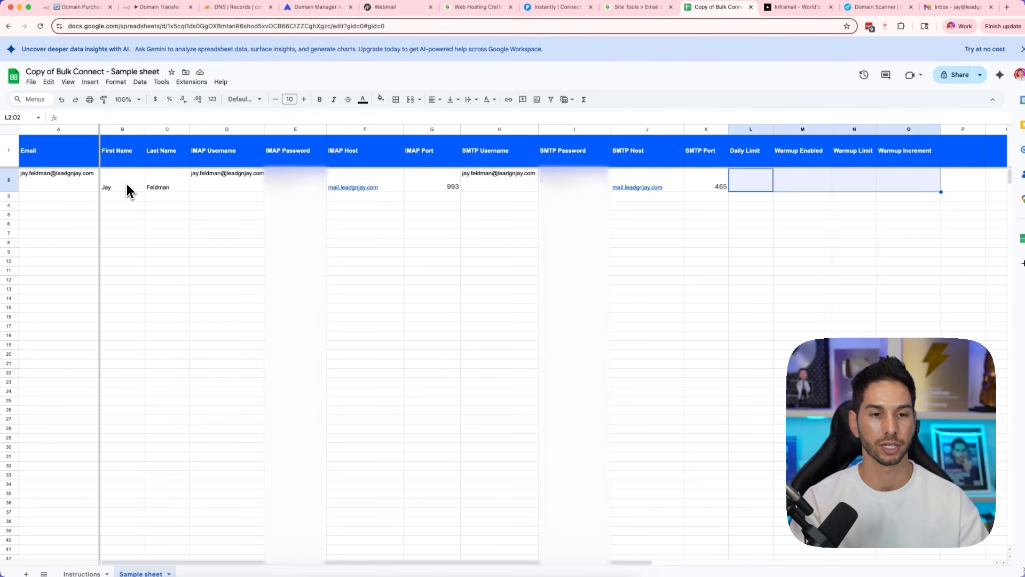
Fill the names, password, IMAP host/port and SMTP host/port down to row 26.
drag(129, 187, 192, 410)
click(296, 180)
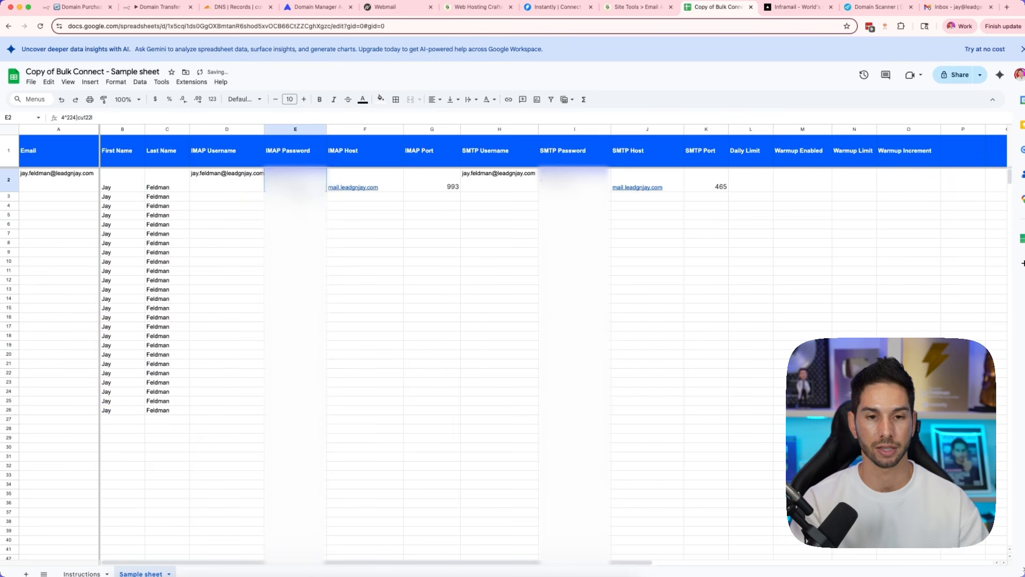
drag(295, 179, 458, 411)
drag(574, 180, 710, 555)
click(803, 331)
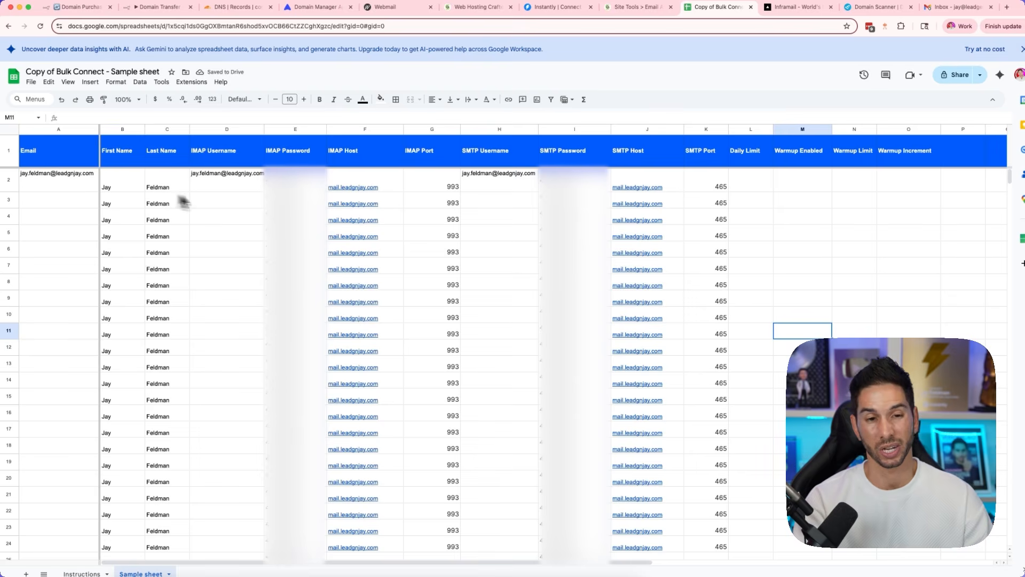
Replace D2 with the formula =A2 and fill it down the IMAP Username column.
click(236, 200)
click(237, 190)
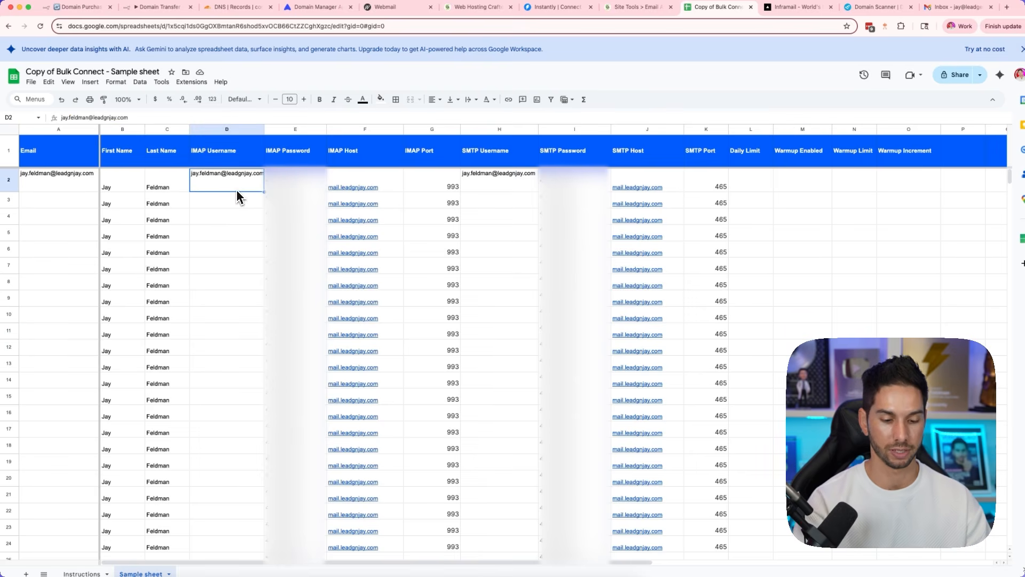
key(Delete)
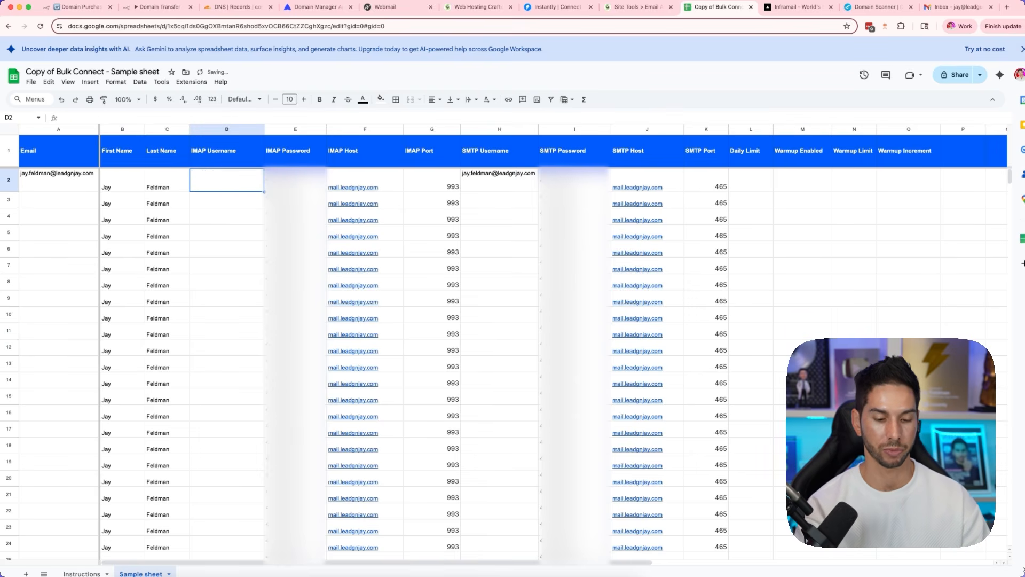
text(=)
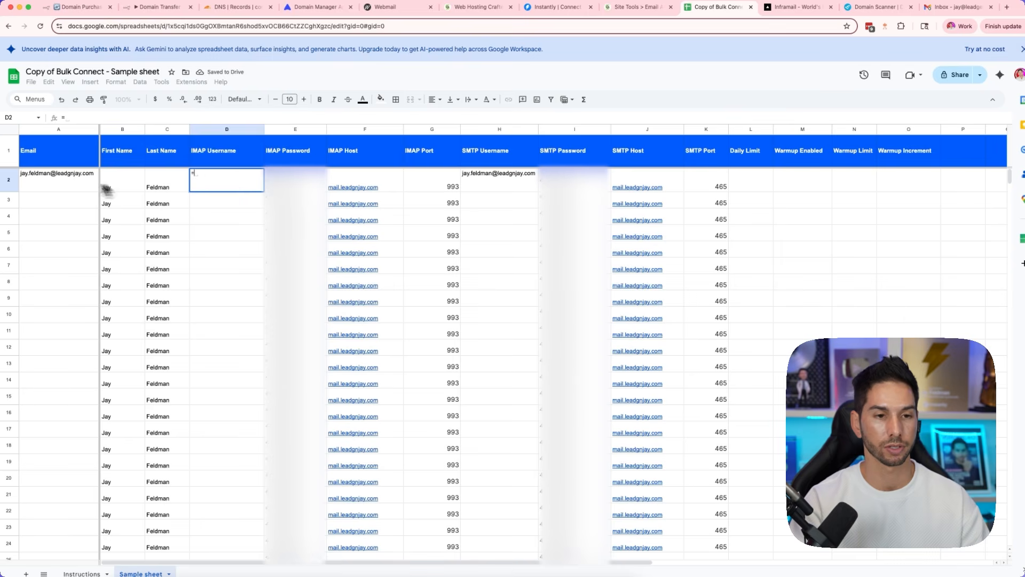
click(61, 186)
key(Return)
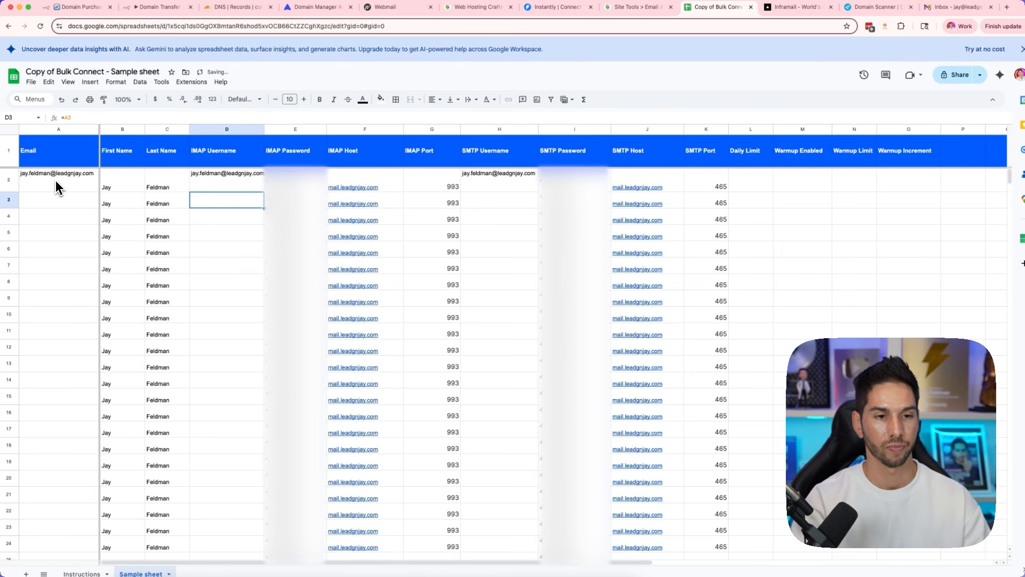
click(236, 185)
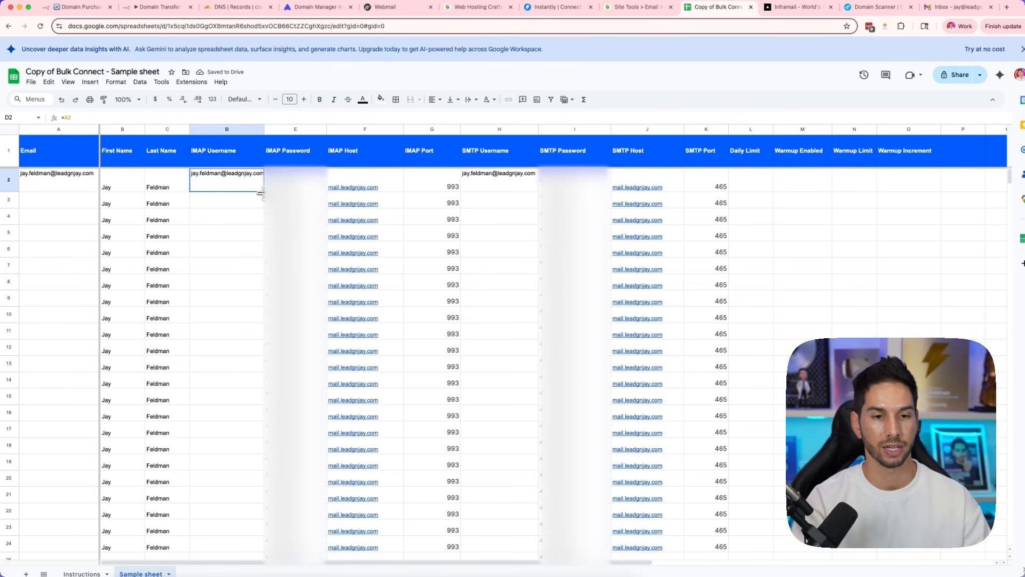
drag(261, 193, 229, 446)
click(222, 203)
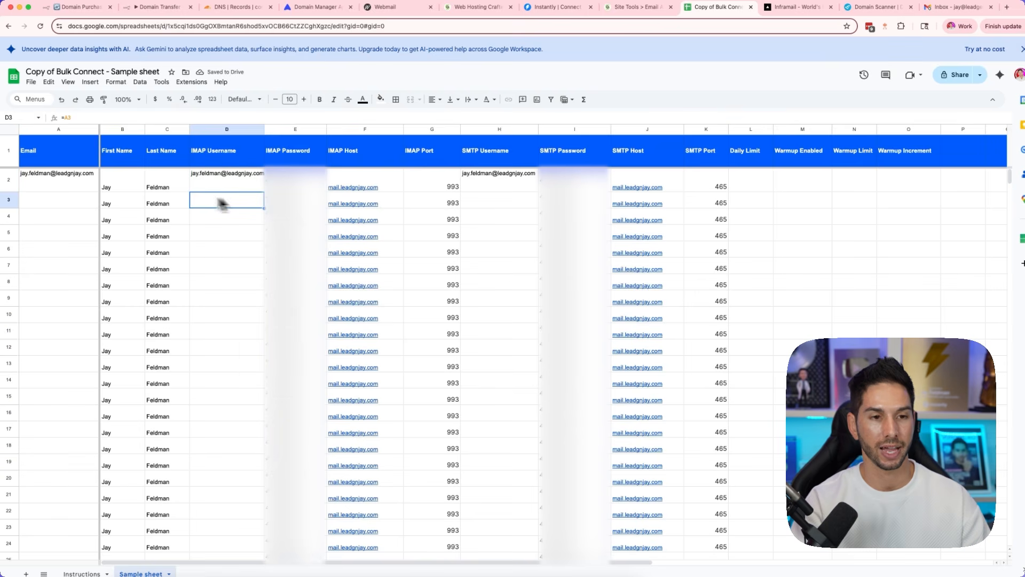
Paste test addresses into A3, A4 and A6 to check the formula.
click(51, 198)
key(ctrl+v)
click(50, 222)
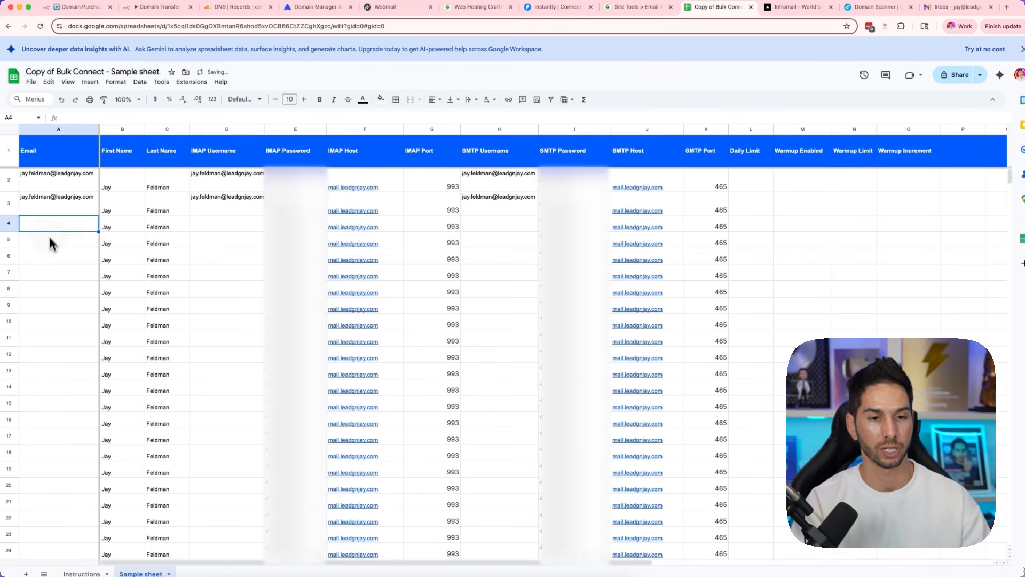
key(ctrl+v)
click(51, 265)
key(ctrl+v)
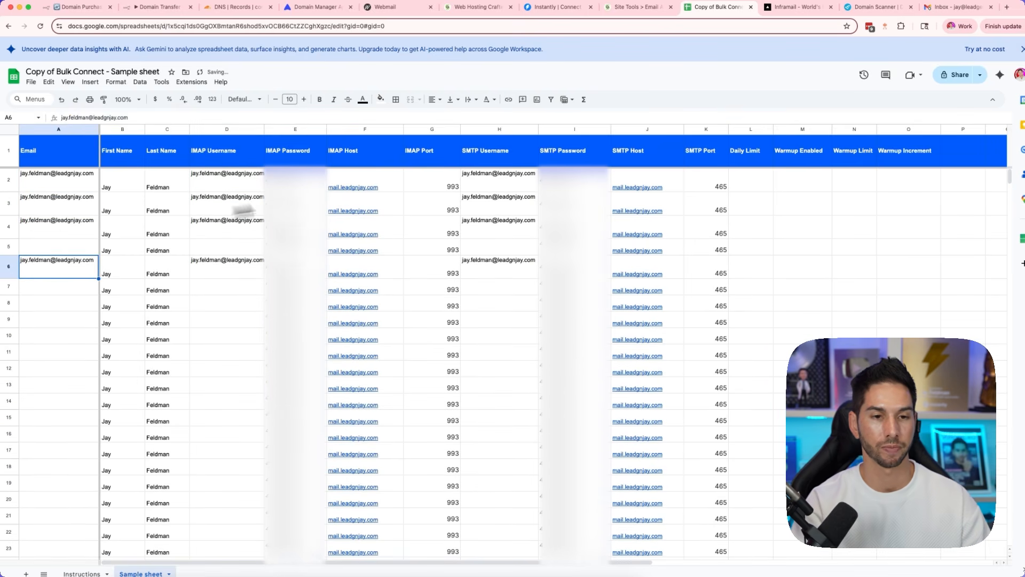
Clear the SMTP Username cells, set H2 to =A2 and fill it down to row 13.
click(492, 183)
key(Delete)
click(488, 201)
key(Delete)
click(490, 227)
key(Delete)
click(489, 266)
key(Delete)
click(483, 185)
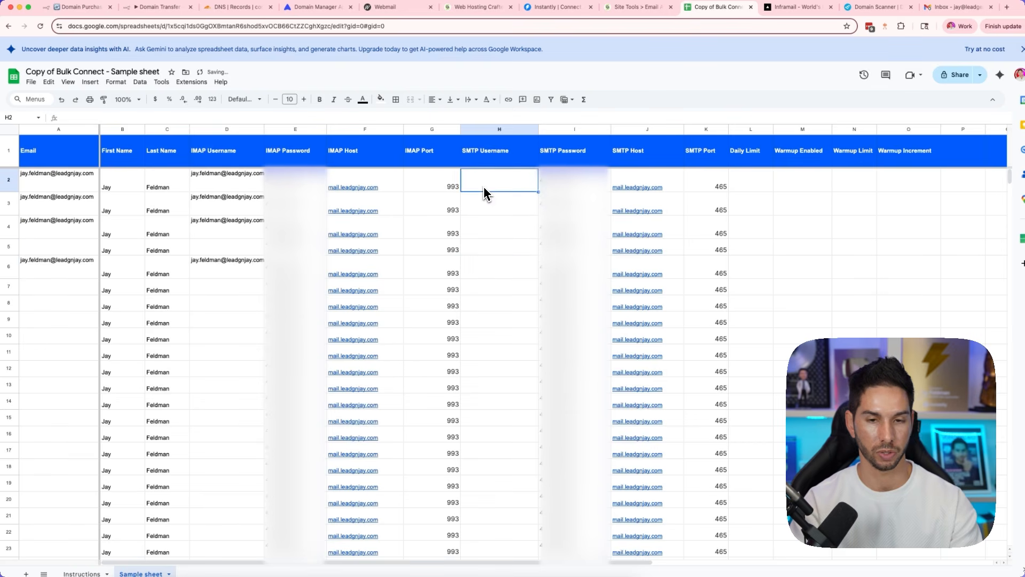
text(=)
click(58, 180)
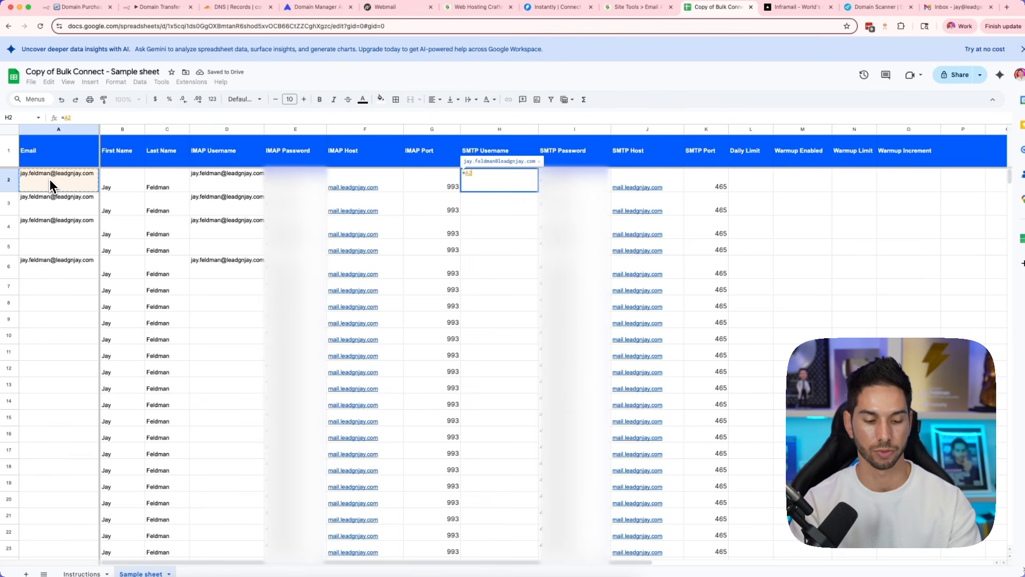
key(Return)
drag(537, 192, 531, 393)
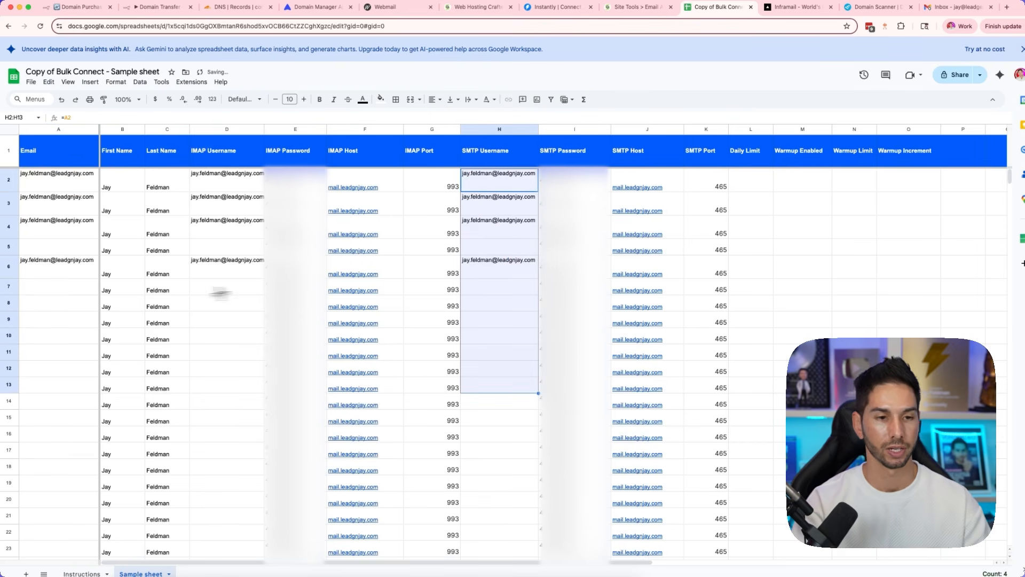
Remove the test addresses from A3, A4 and A6.
click(78, 316)
click(47, 211)
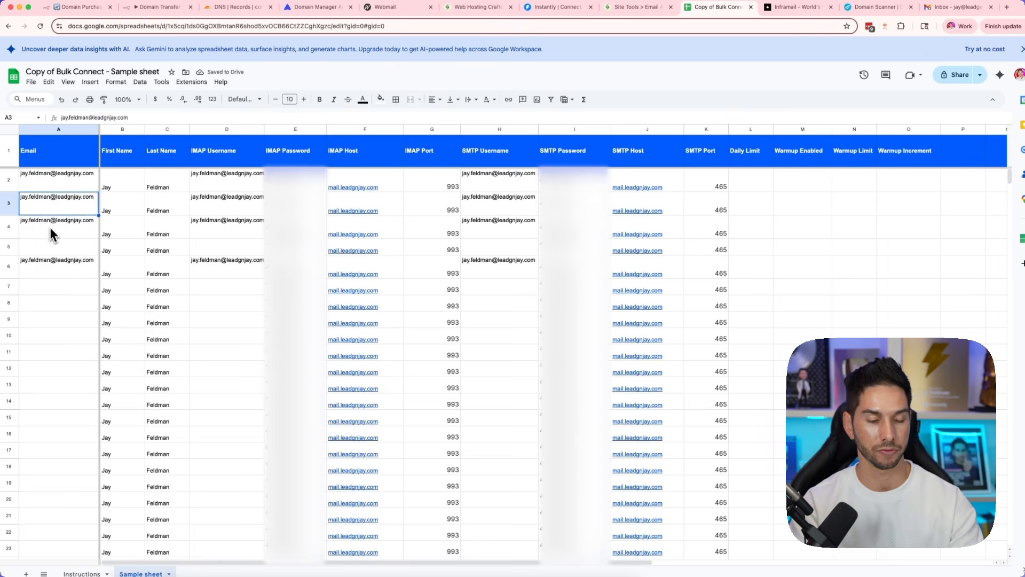
key(Delete)
key(Down)
key(Down)
key(Up)
key(Delete)
key(Down)
key(Down)
key(Delete)
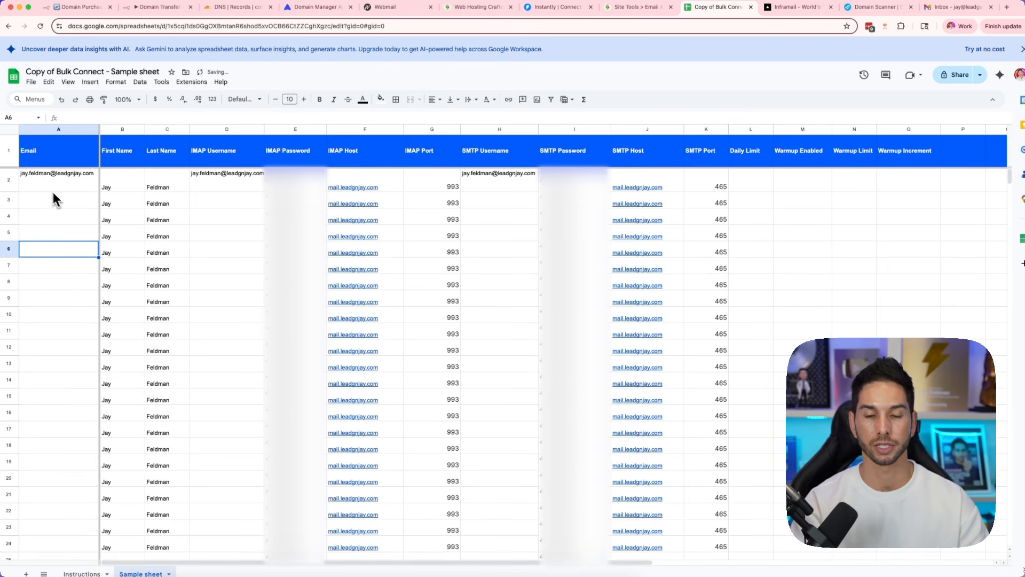
scroll(189, 298, down, 6)
scroll(189, 298, up, 6)
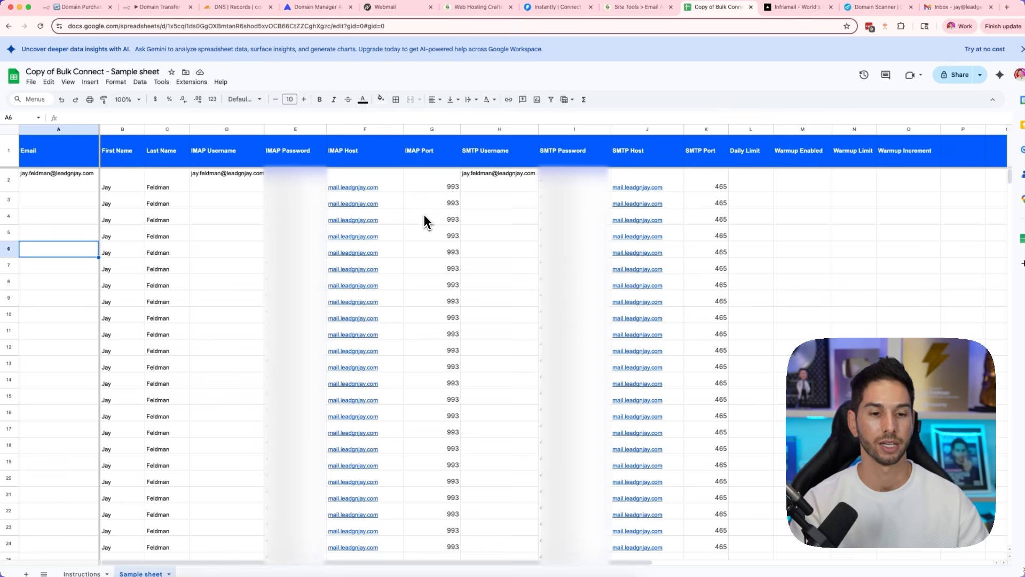
Download the sheet as a CSV file.
click(31, 82)
mouse_move(53, 189)
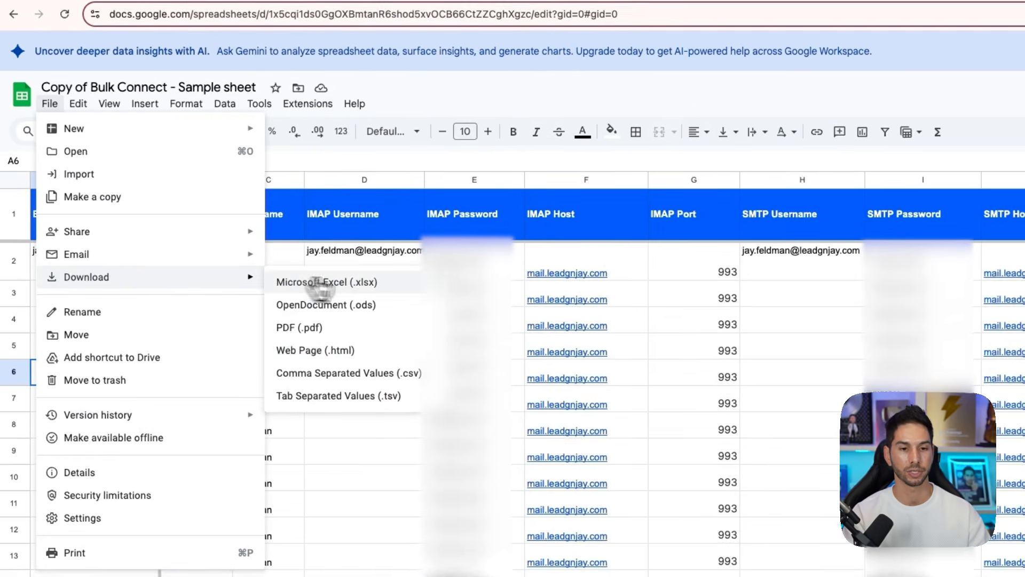
click(351, 372)
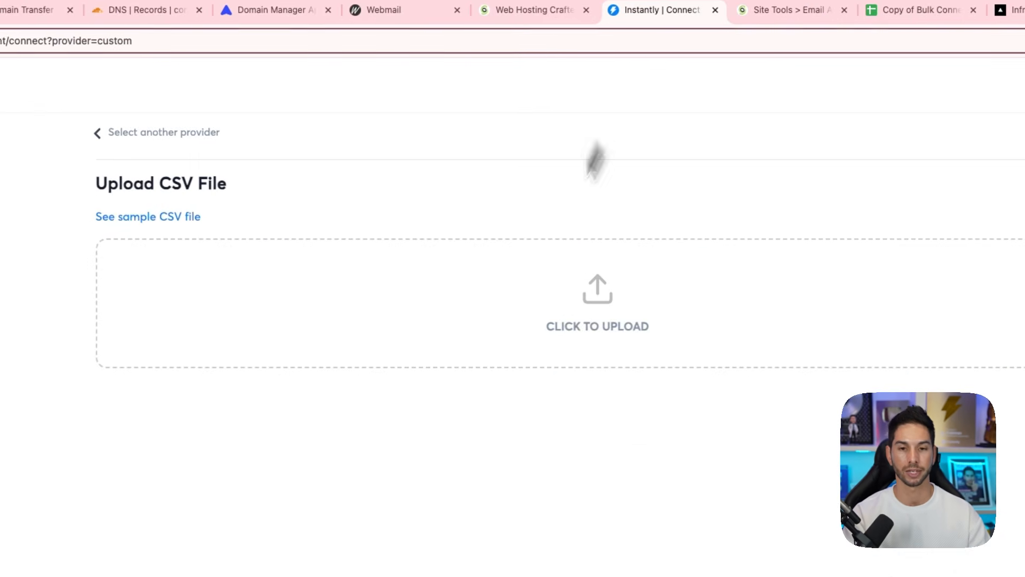